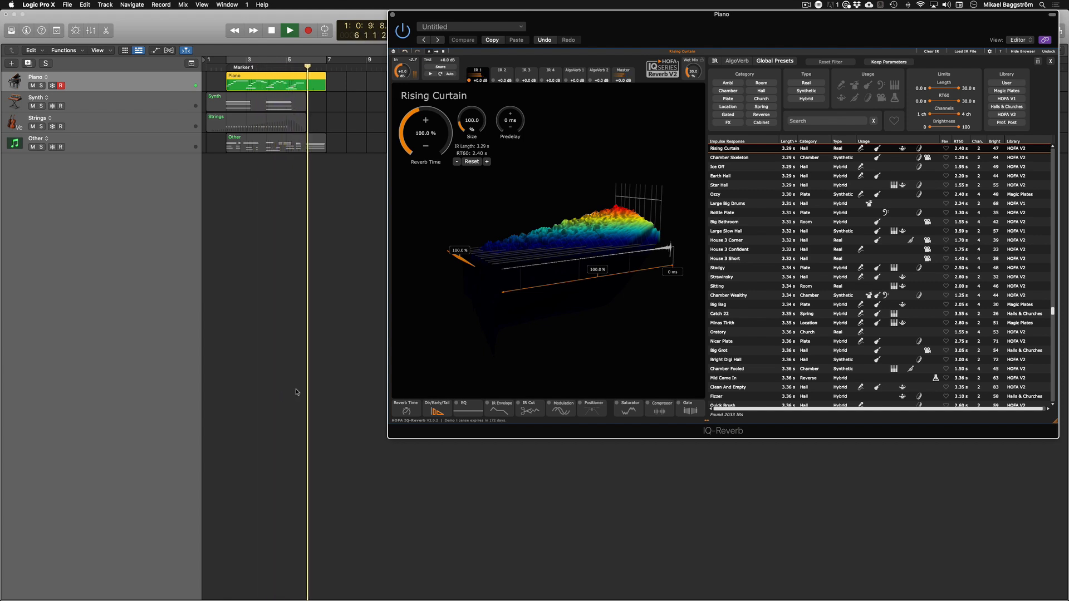
Stop the Piano track's playback and return the playhead to Marker 1
key("space")
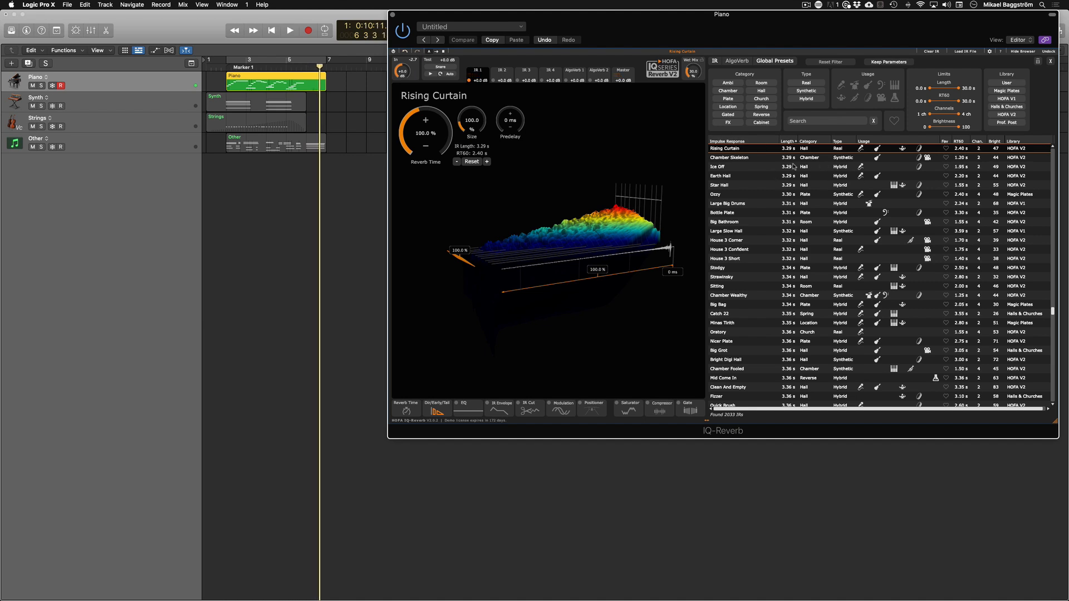
key("Return")
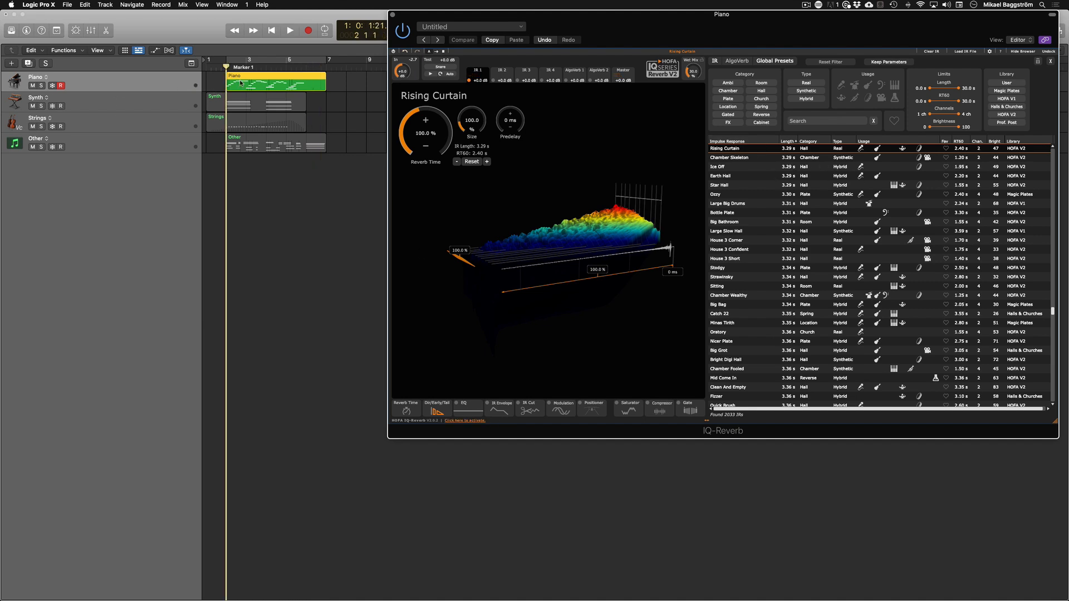
Audition the Synth track from Marker 1 with its Big Great White reverb bypassed, and again with the reverb enabled
left_click(158, 107)
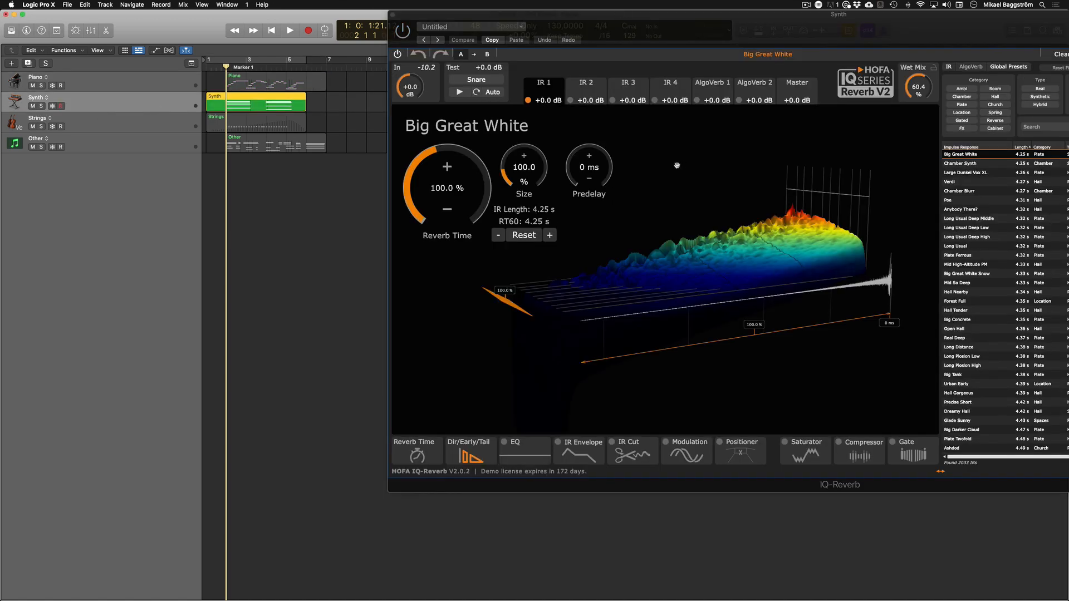
key("space")
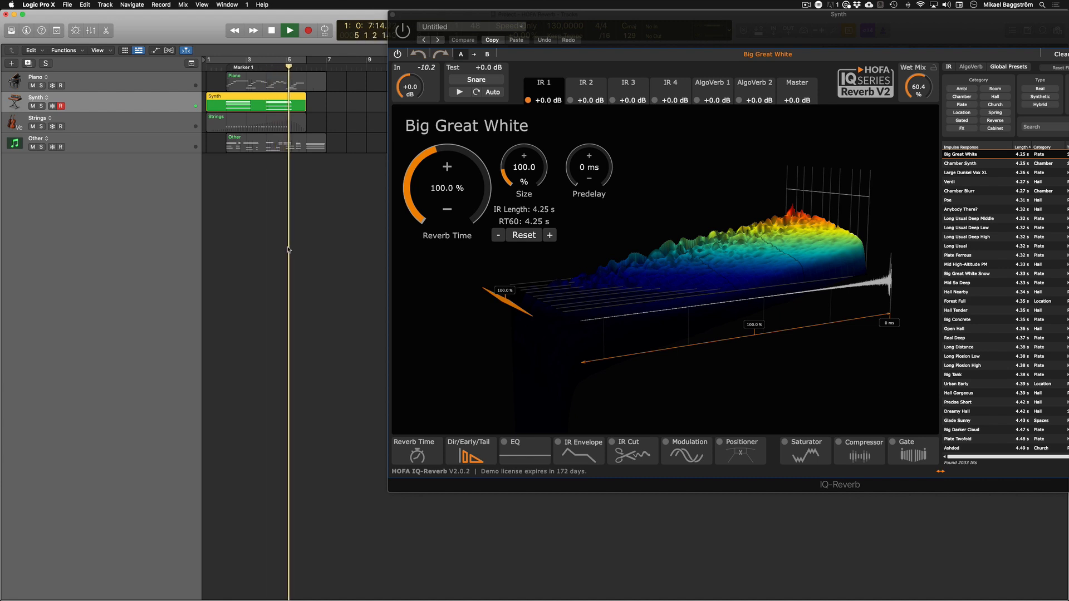
key("space")
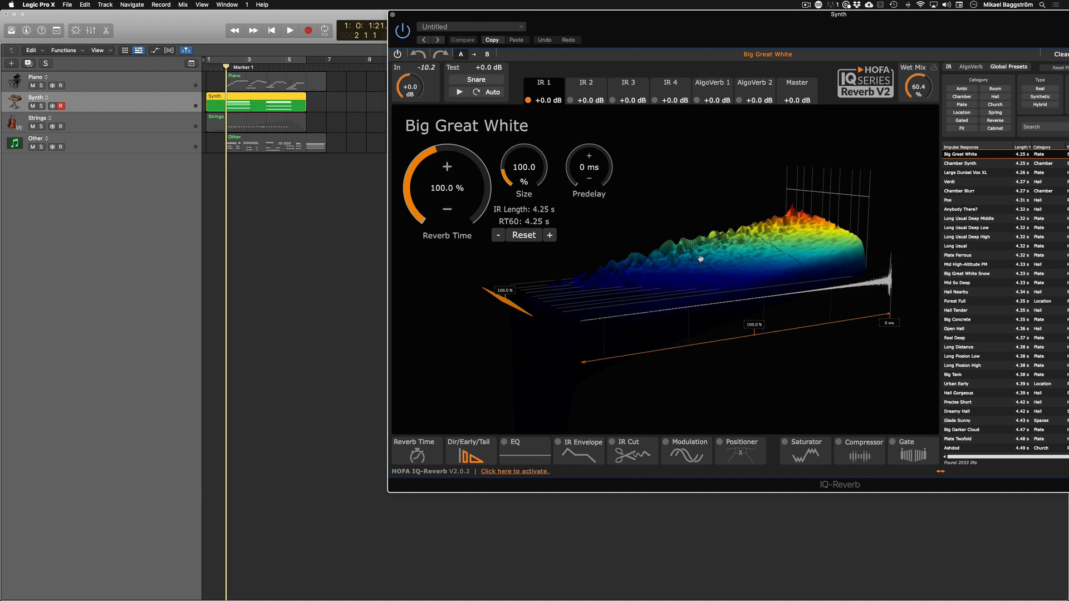
left_click(214, 26)
key("space")
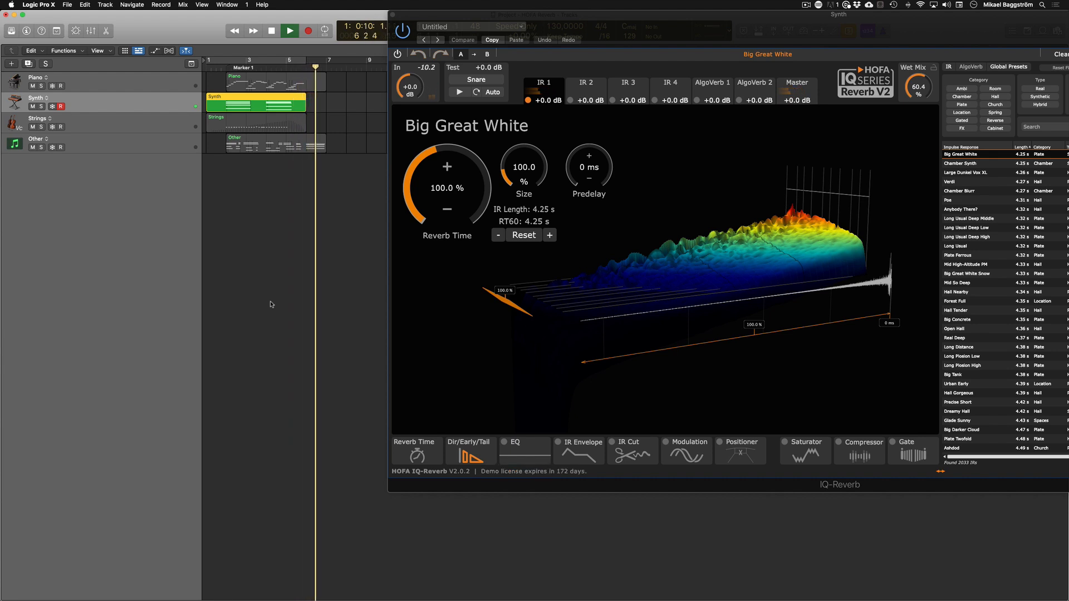
key("space")
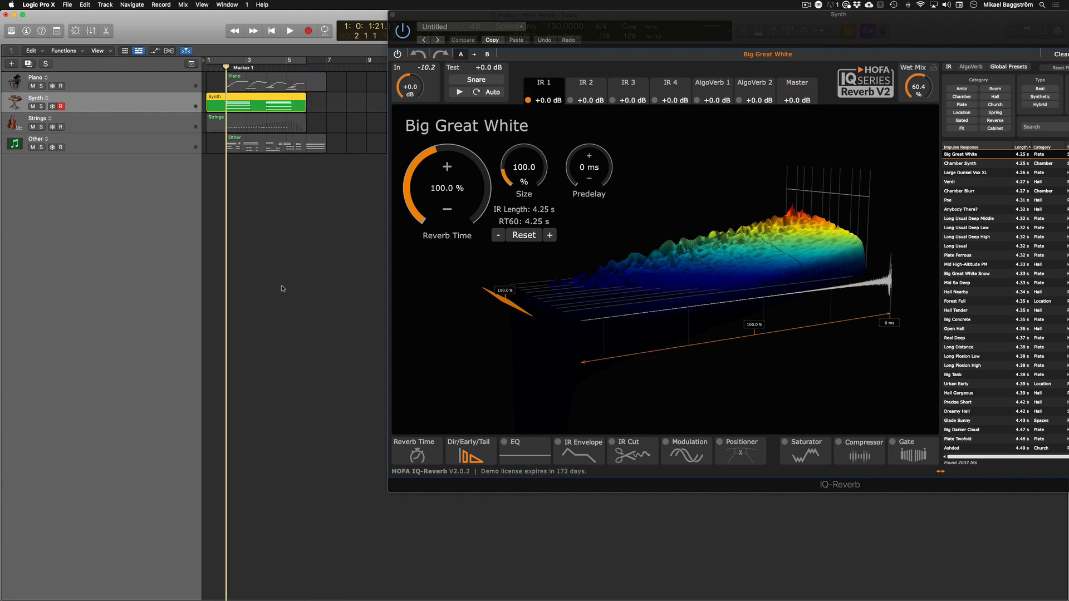
Audition the Strings track with its Hall Compact reverb bypassed, and again with the reverb enabled
left_click(118, 118)
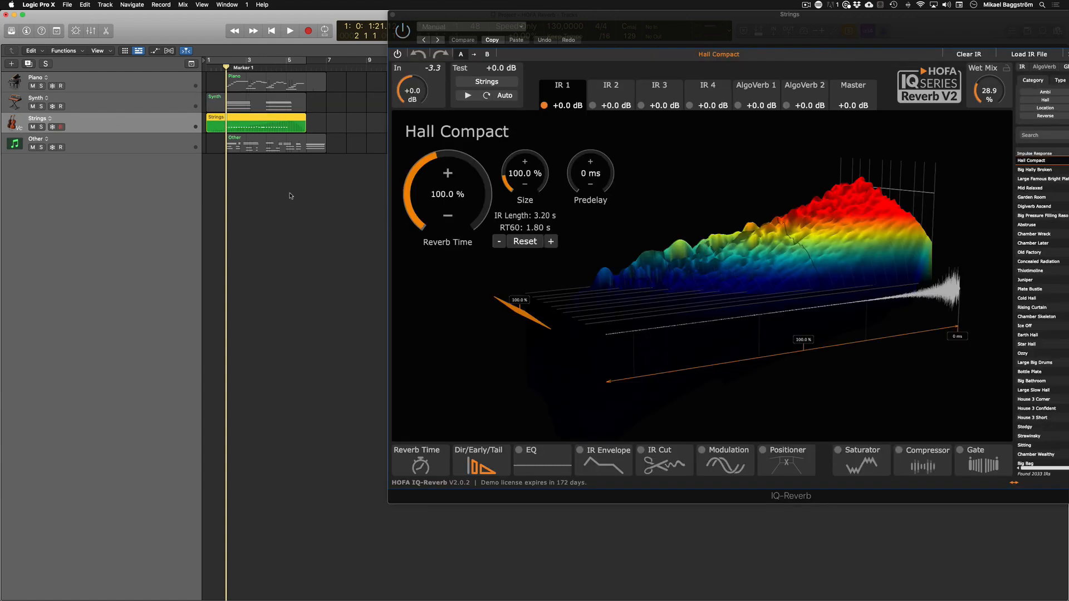
key("space")
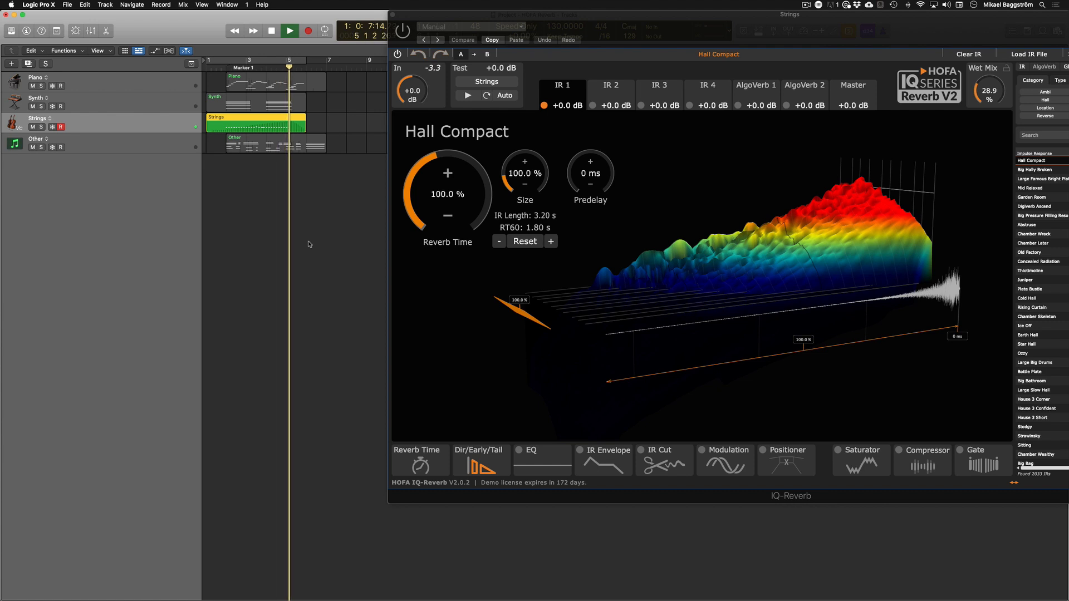
key("space")
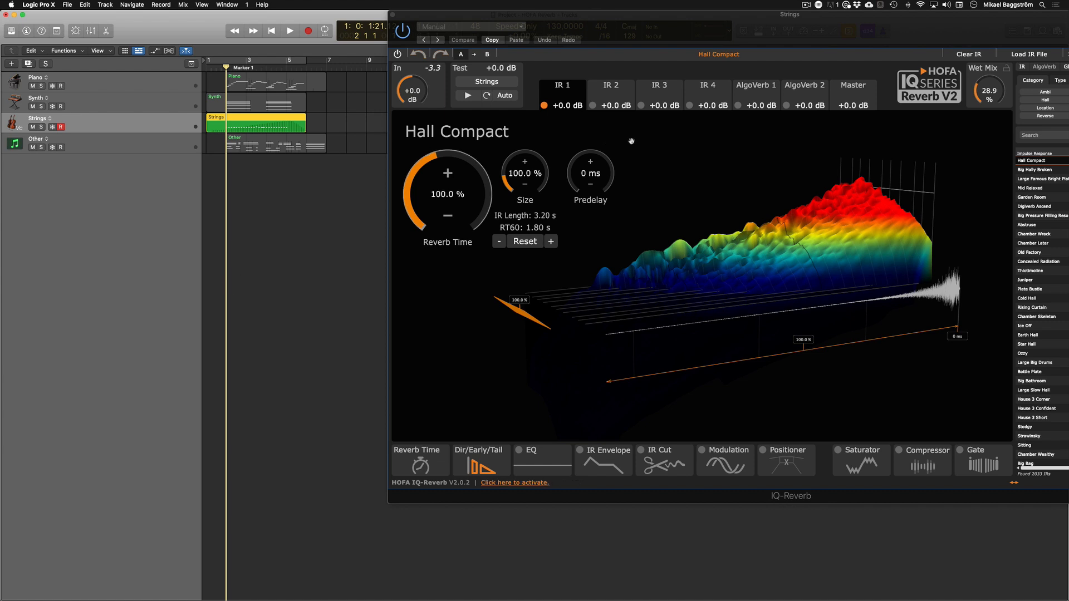
key("space")
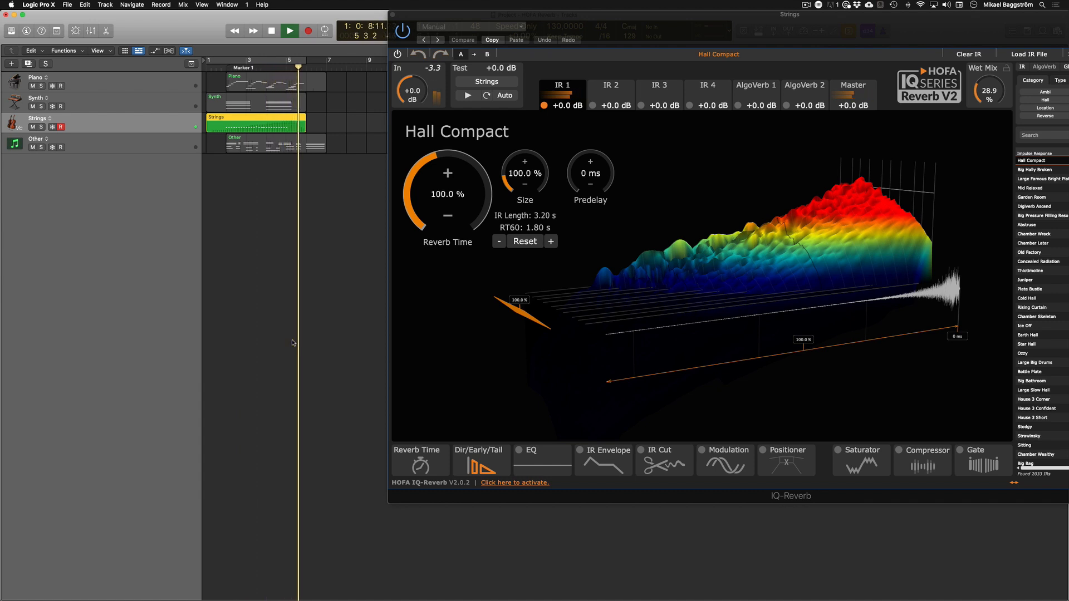
key("space")
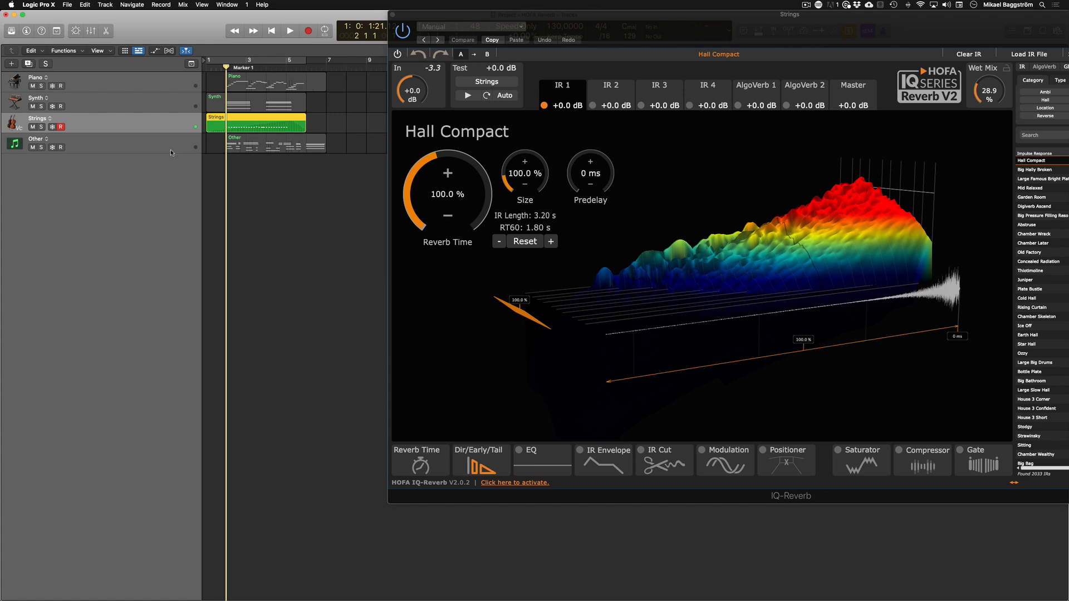
Audition the Other track from Marker 1 with the Panel Construction reverb bypassed, and play it again for comparison with the reverb
left_click(170, 148)
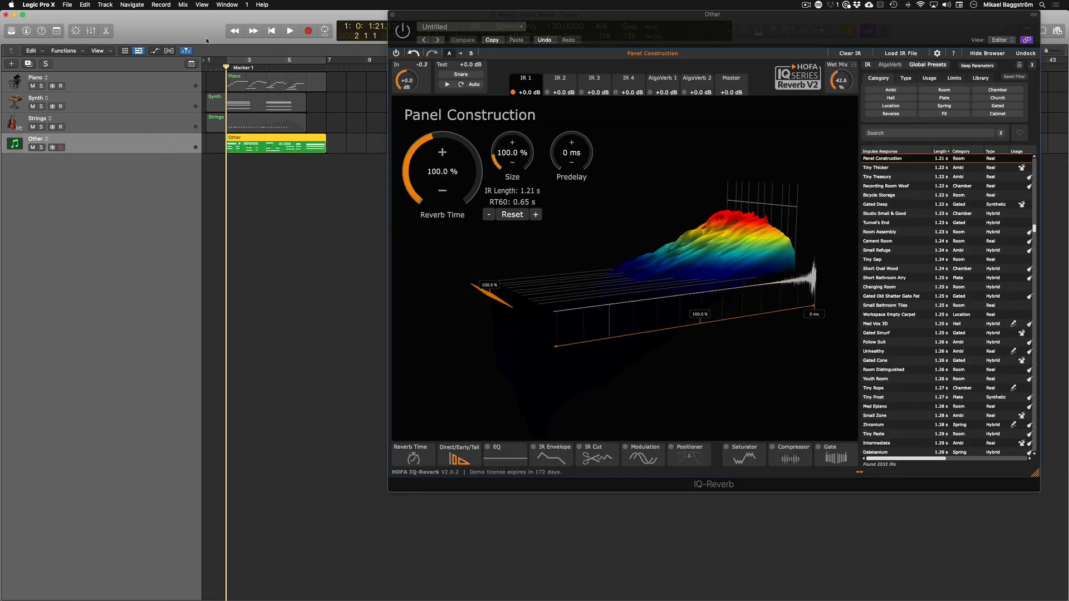
key("space")
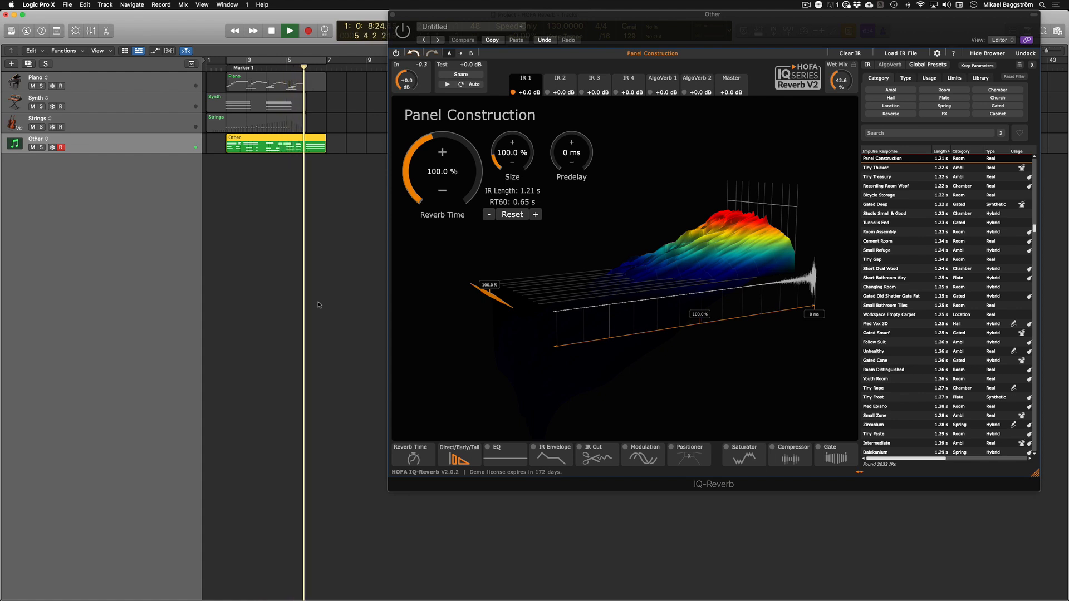
key("space")
key("Return")
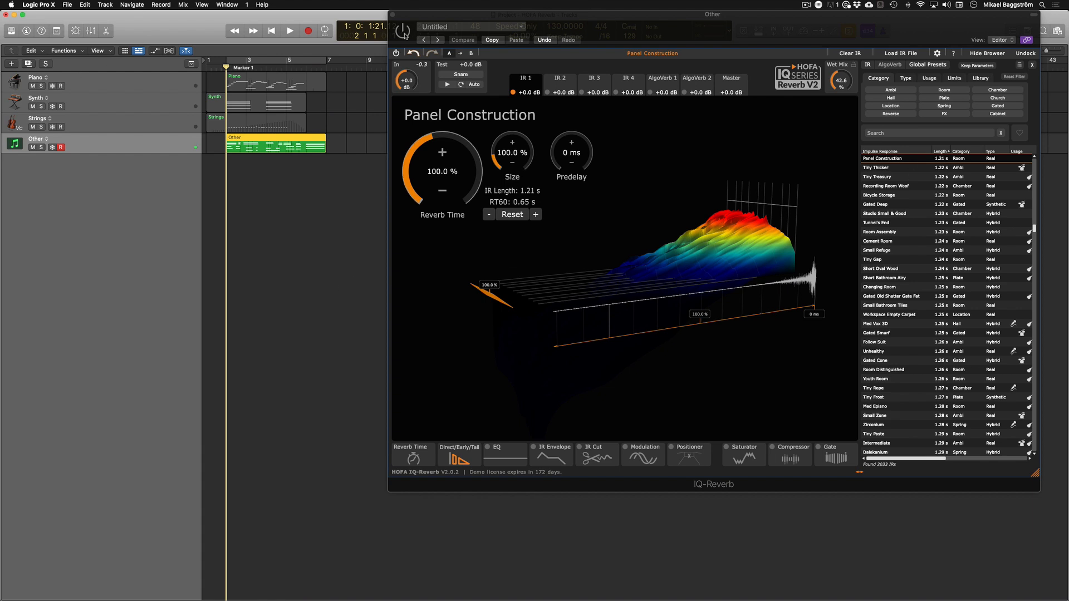
key("space")
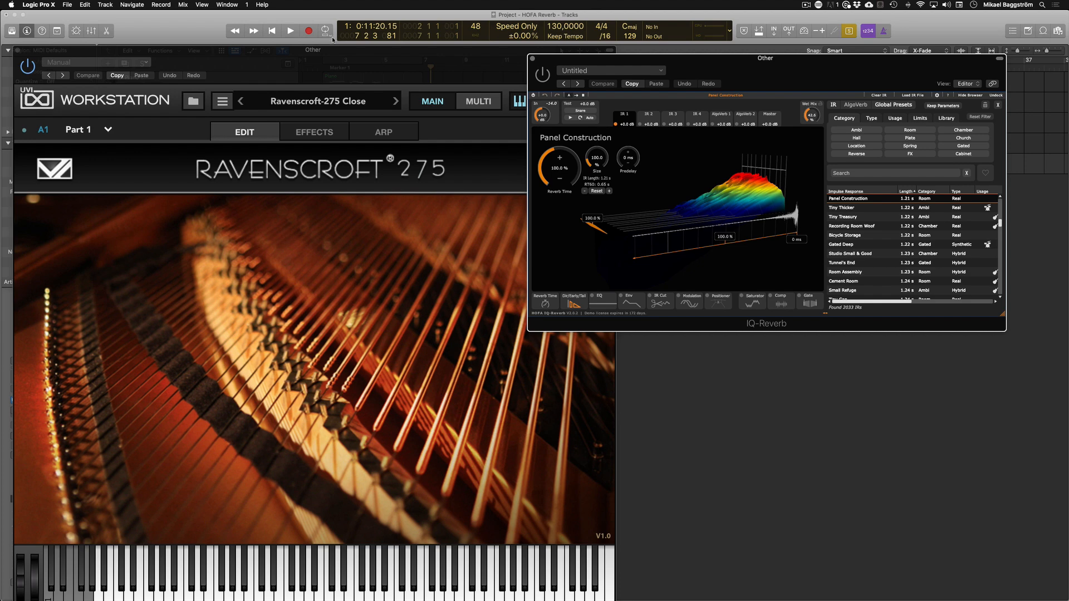
Bring the Ravenscroft-275 instrument window forward, move it up slightly to reveal its keyboard, and close it
left_click(288, 121)
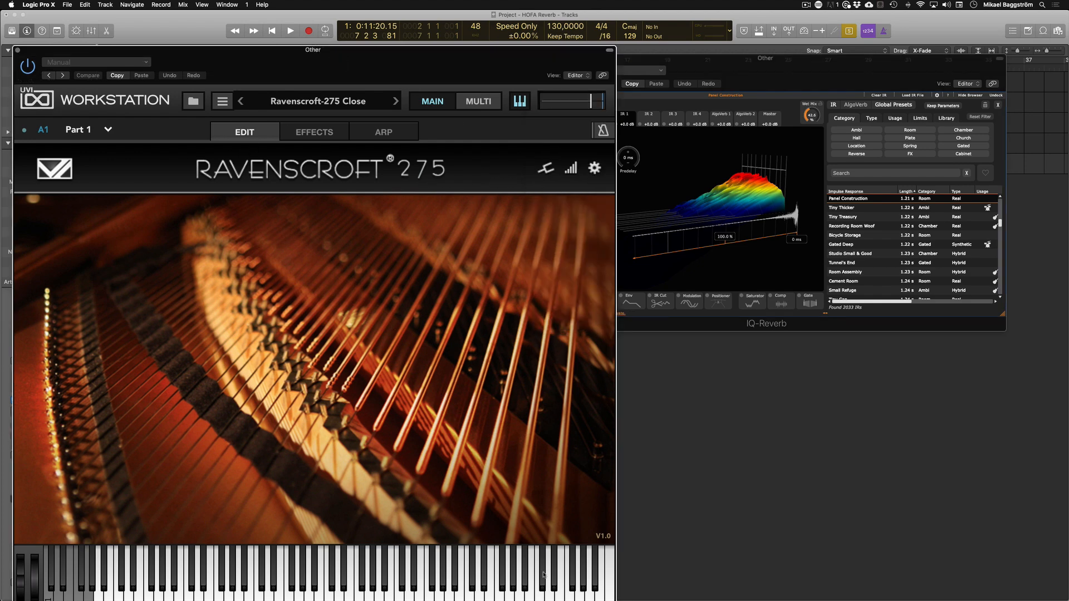
left_click_drag(356, 50, 355, 40)
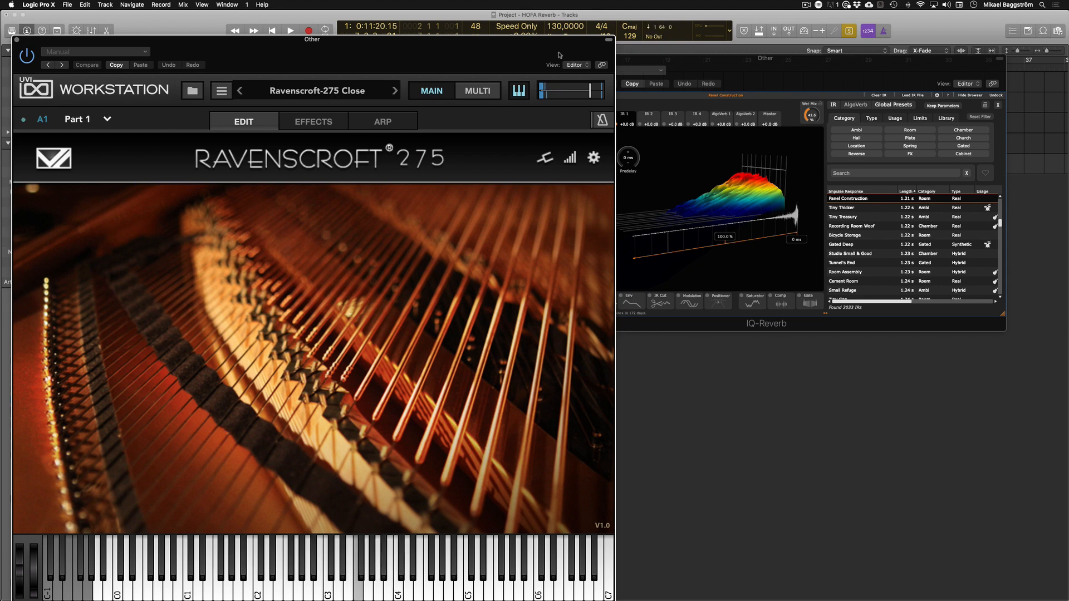
left_click(785, 67)
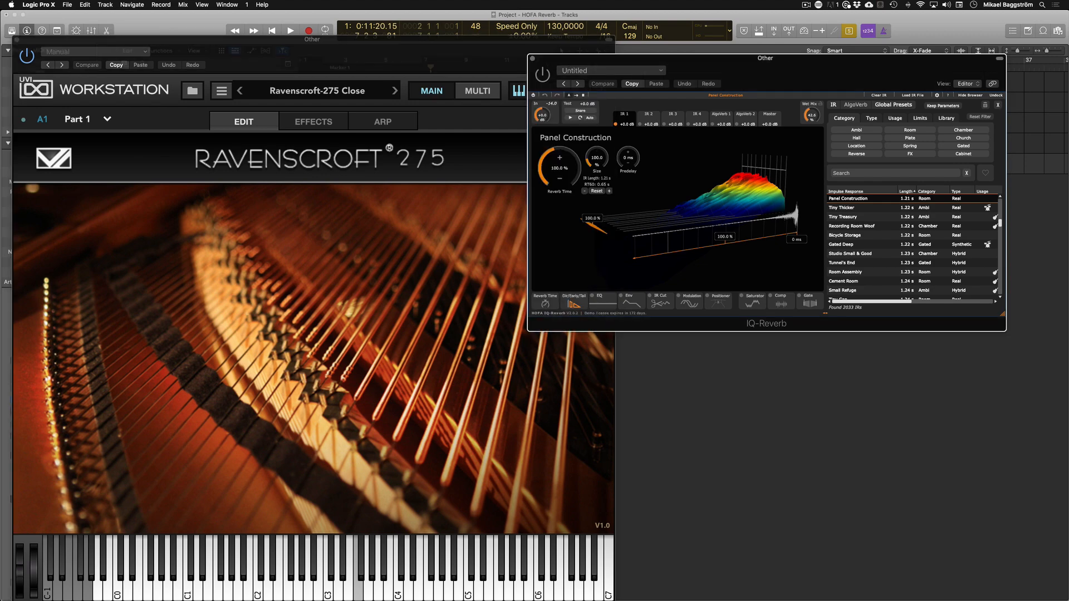
left_click(18, 39)
Move the IQ-Reverb plugin window into the upper-left corner of the screen
left_click_drag(829, 59, 461, 144)
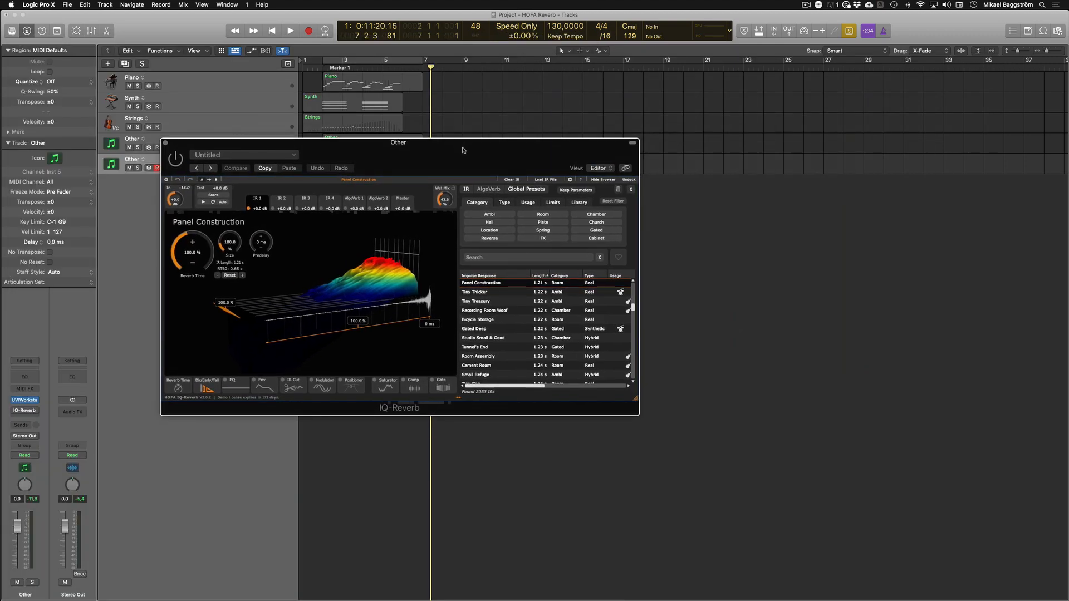
left_click_drag(462, 149, 428, 134)
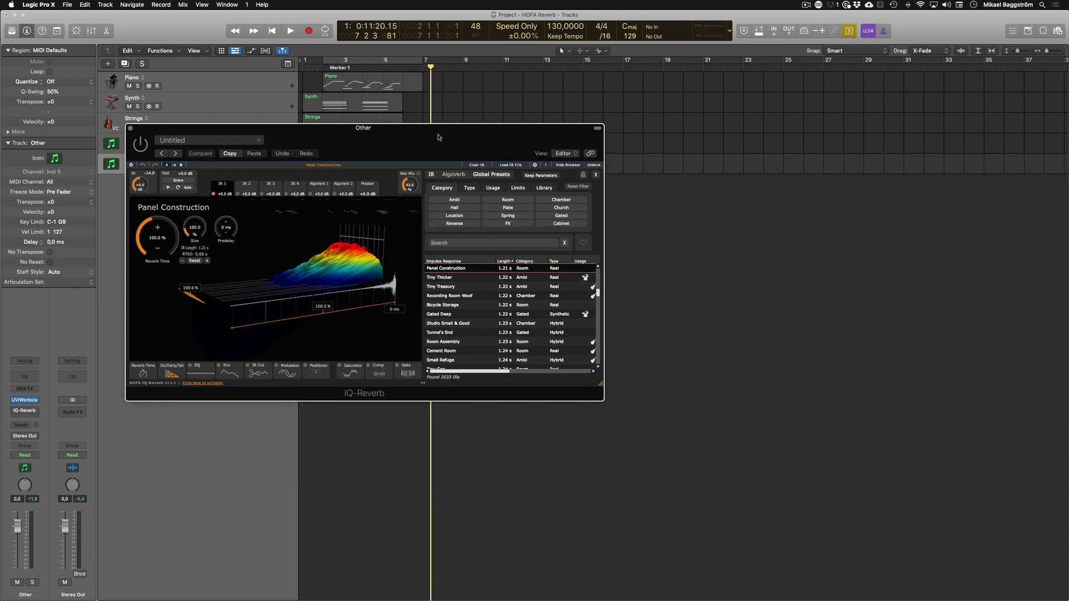
left_click_drag(438, 137, 468, 108)
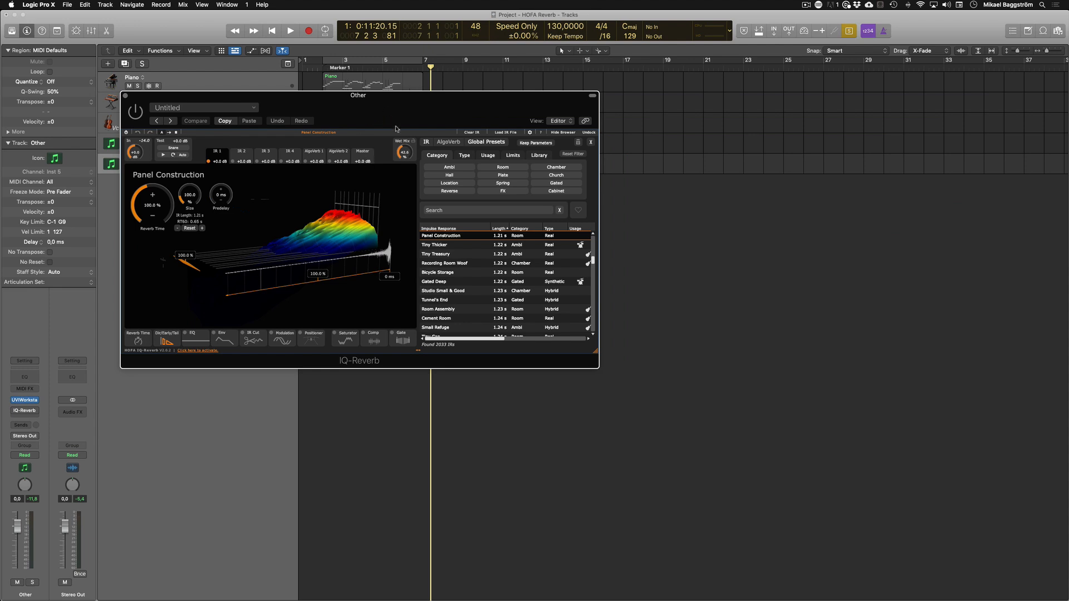
left_click_drag(393, 107, 276, 38)
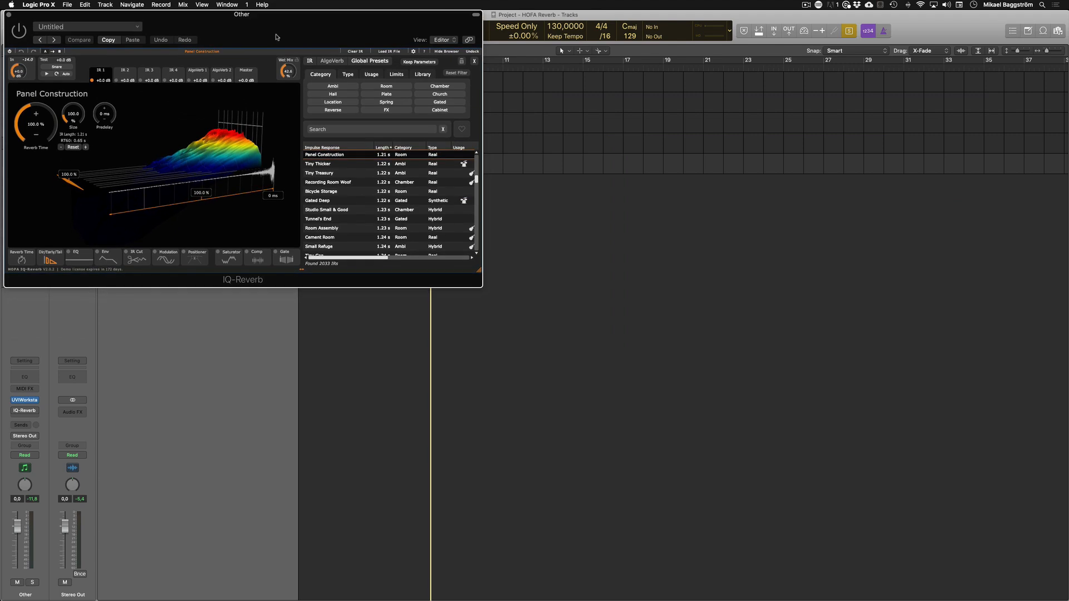
Enlarge the IQ-Reverb window until it fills the screen
left_click_drag(478, 270, 474, 558)
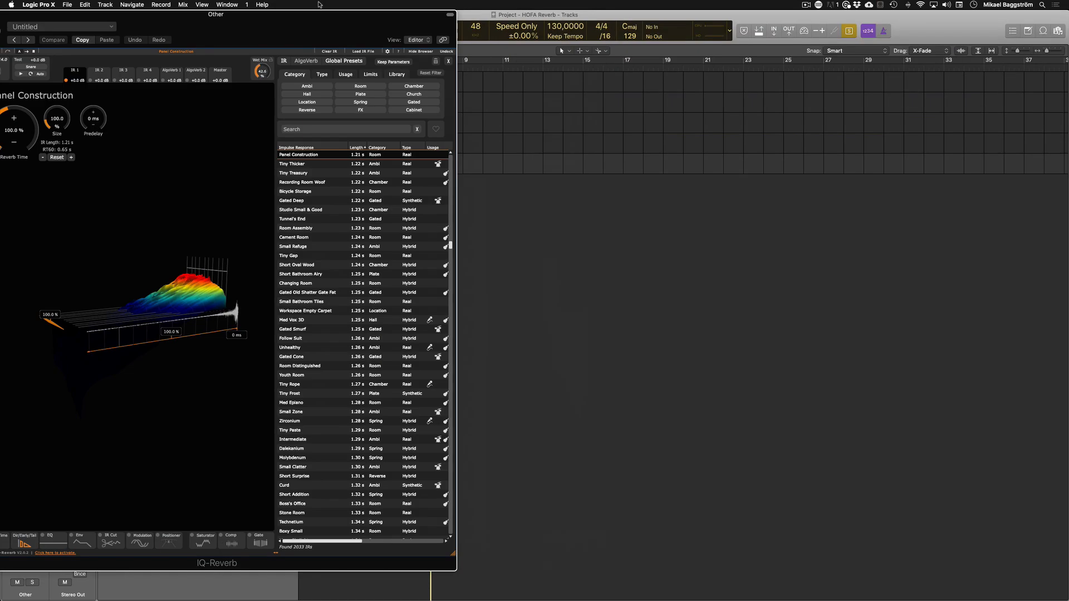
left_click_drag(319, 5, 354, 4)
left_click_drag(487, 554, 621, 454)
left_click_drag(477, 27, 451, 4)
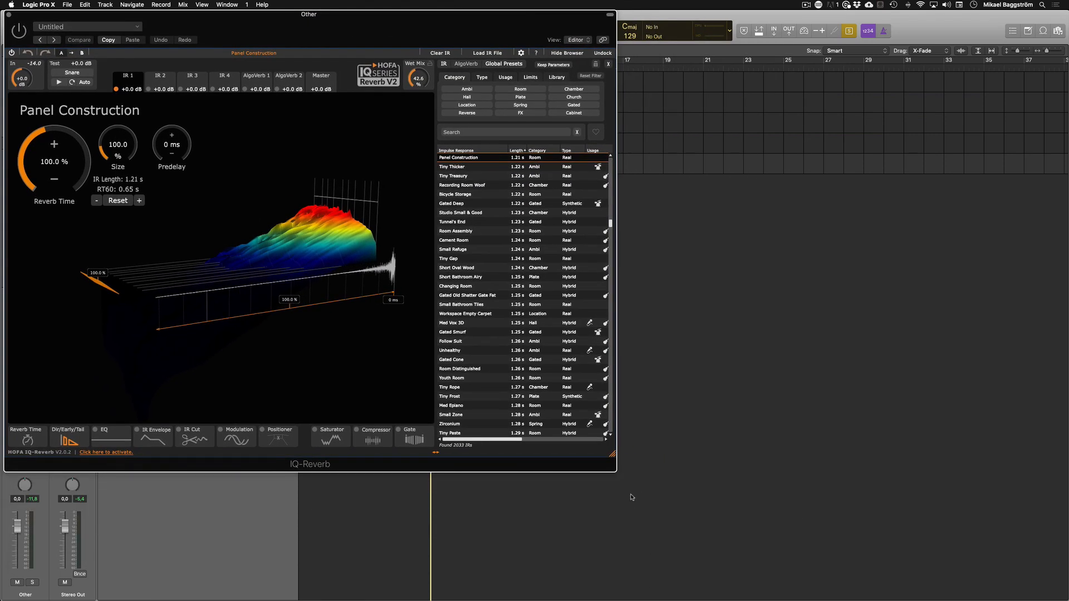
left_click_drag(615, 454, 1061, 594)
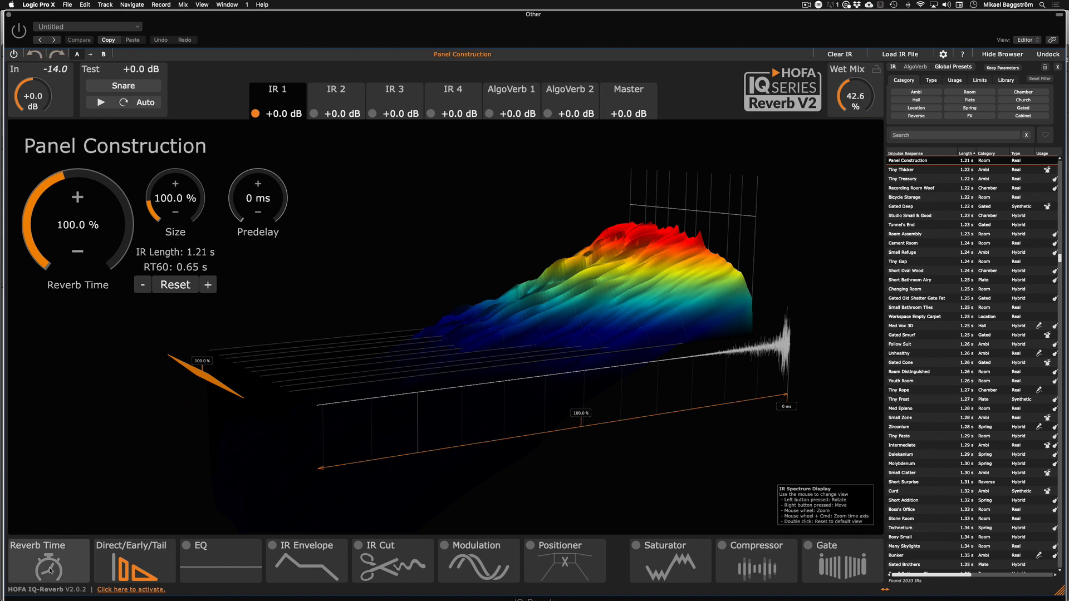
Look through the Direct/Early/Tail, EQ, IR Envelope, IR Cut and Modulation settings, switch on the Positioner, and show the Reverb Time settings
left_click(134, 565)
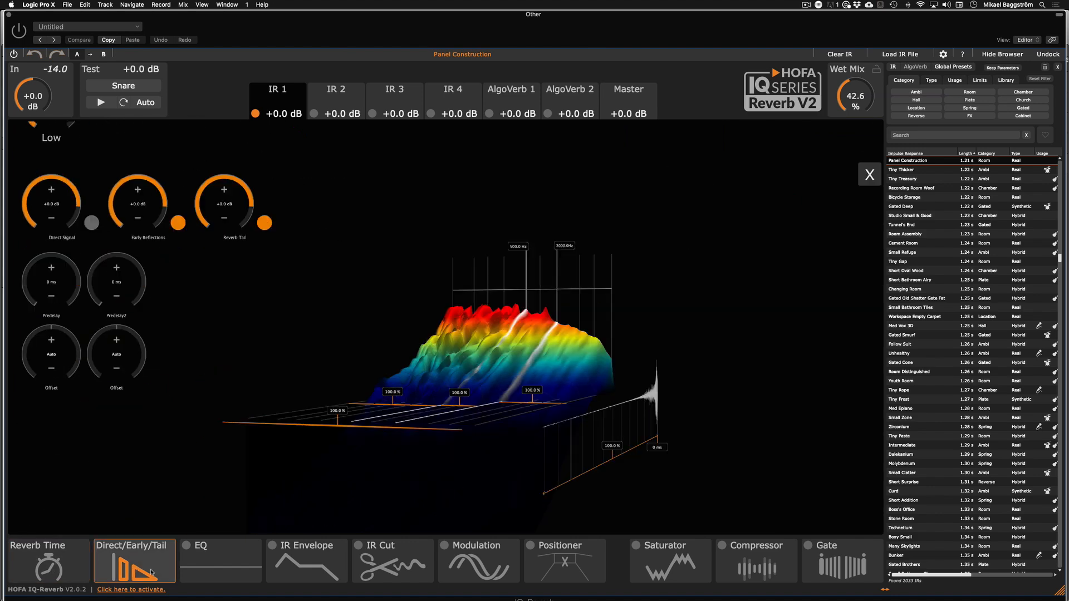
left_click(201, 571)
left_click(306, 565)
left_click(392, 566)
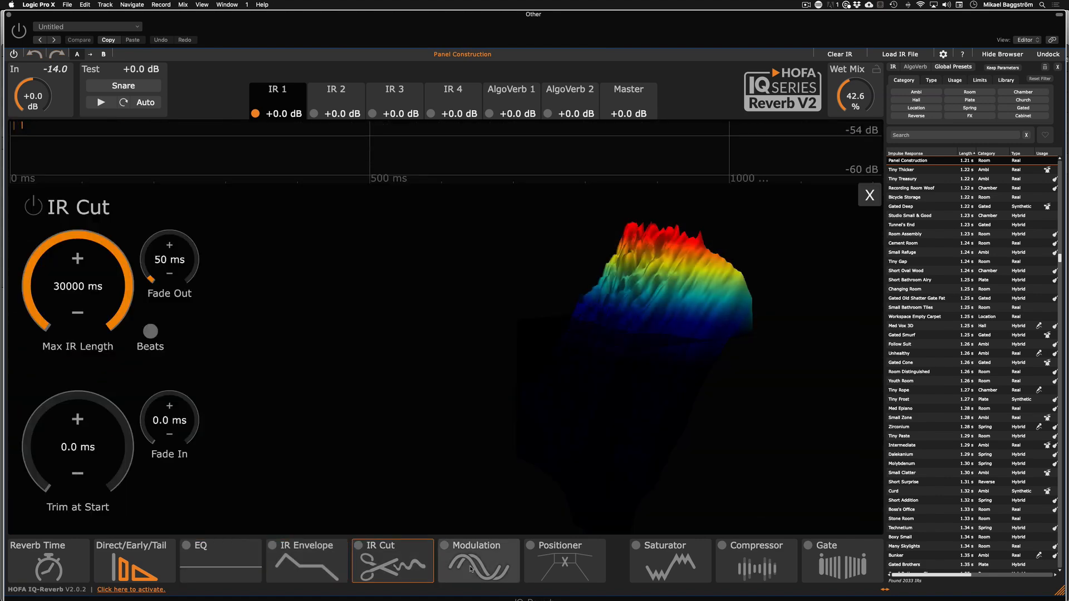
left_click(474, 565)
left_click(530, 545)
left_click(48, 565)
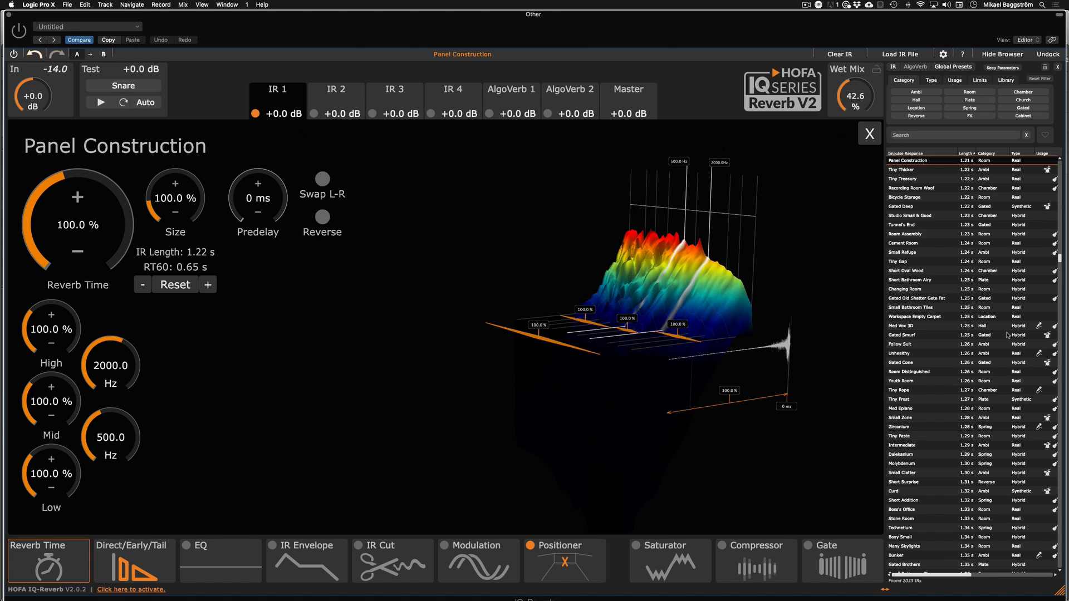
Filter the impulse responses to the Room category and load Bicycle Storage
scroll(1061, 258, "up", 4)
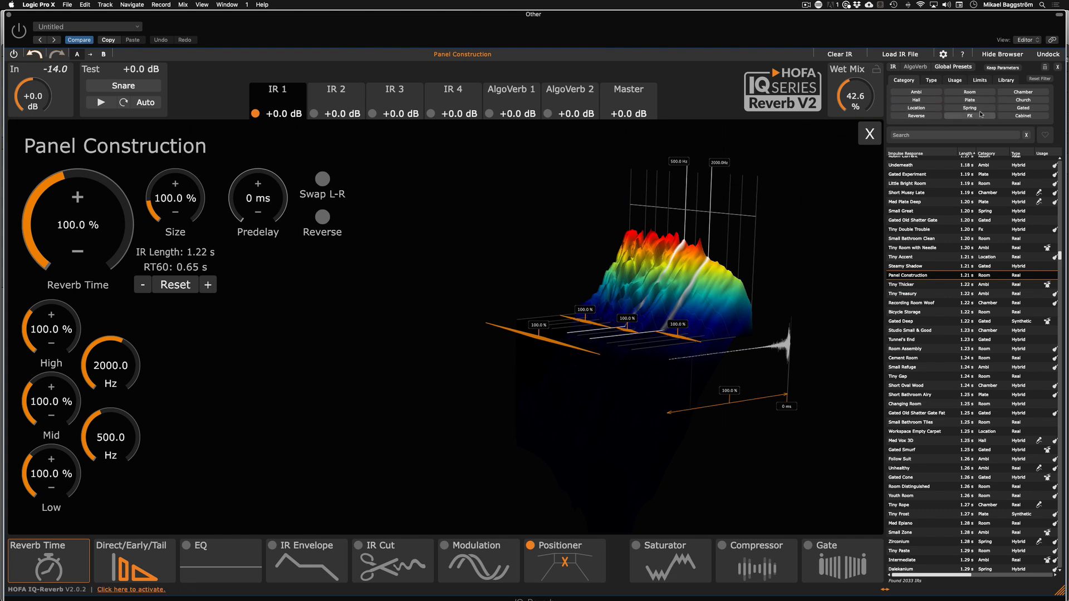
left_click(969, 92)
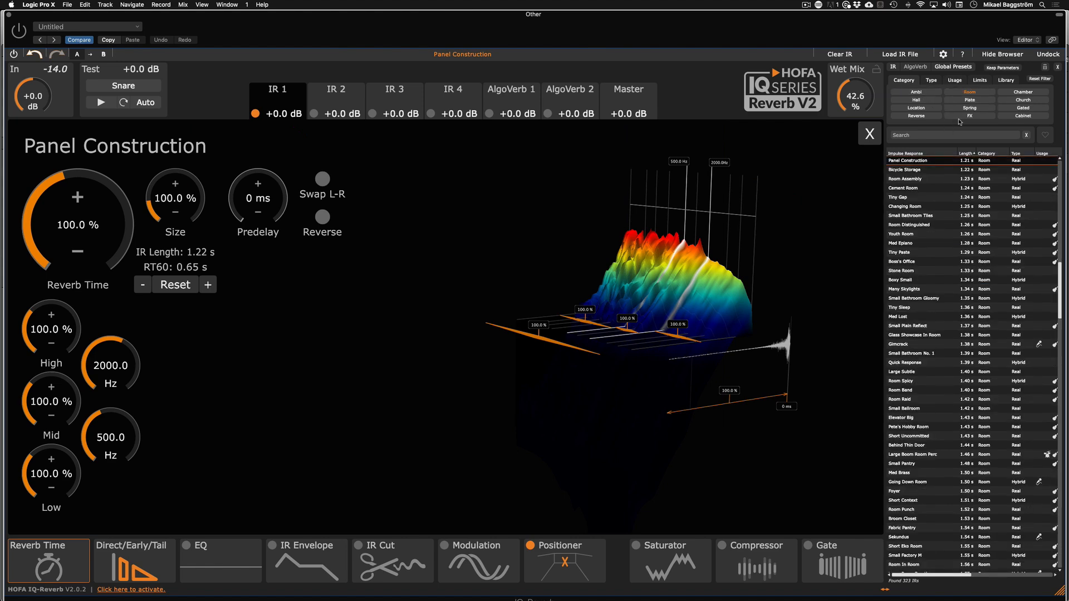
left_click(913, 171)
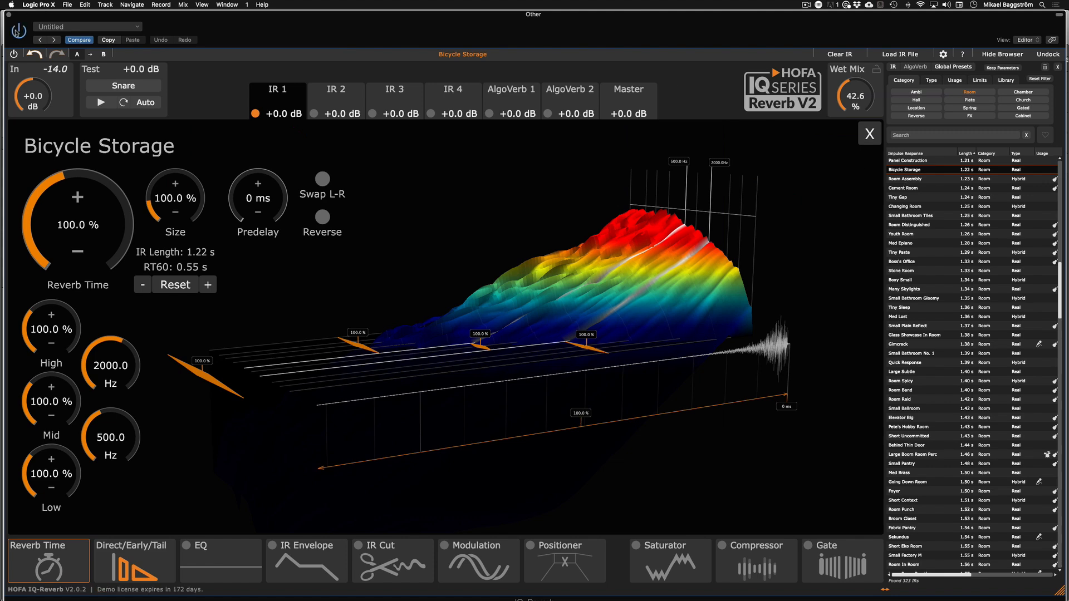
Audition Bicycle Storage with the Wet Mix raised to 100%, and lower the Wet Mix to 31.3%
key("space")
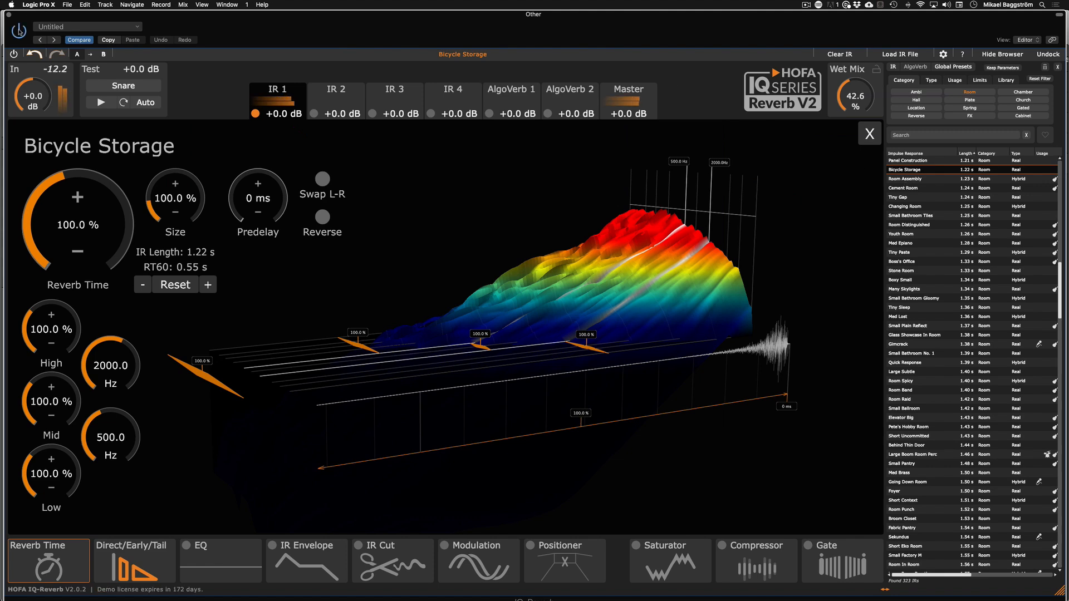
left_click_drag(855, 98, 881, 3)
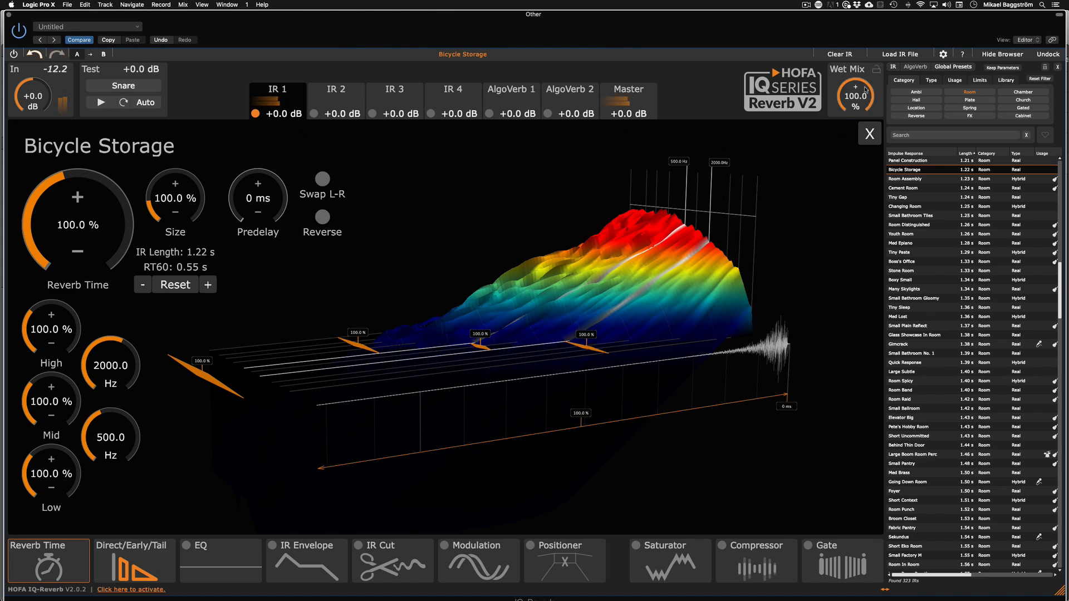
left_click_drag(866, 91, 853, 174)
left_click_drag(857, 108, 856, 115)
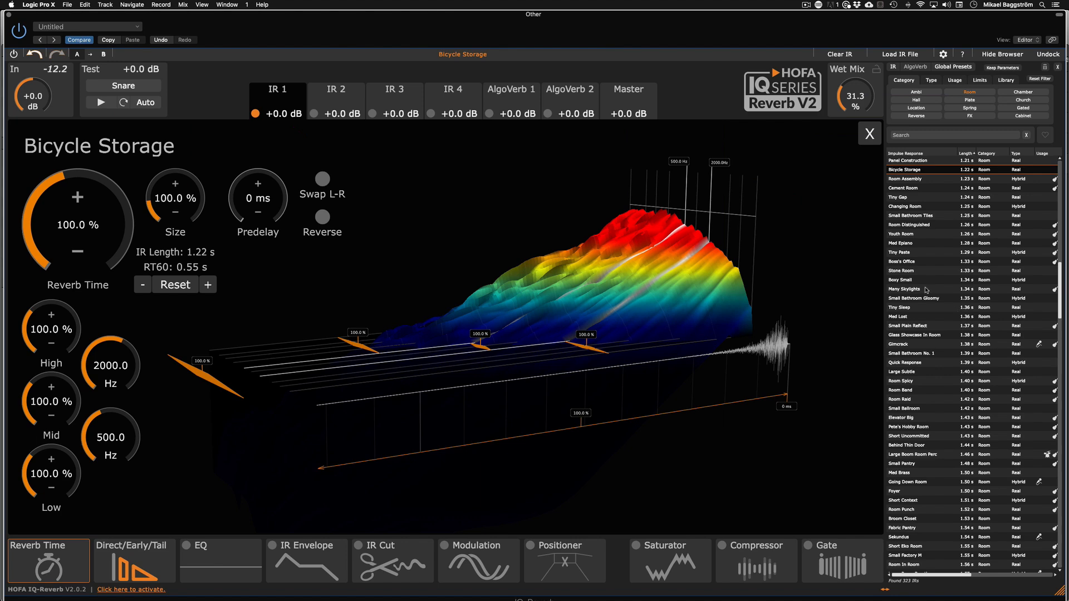
Widen the impulse response browser to inspect all its filters and columns, and narrow it to a medium width
left_click_drag(884, 272, 962, 291)
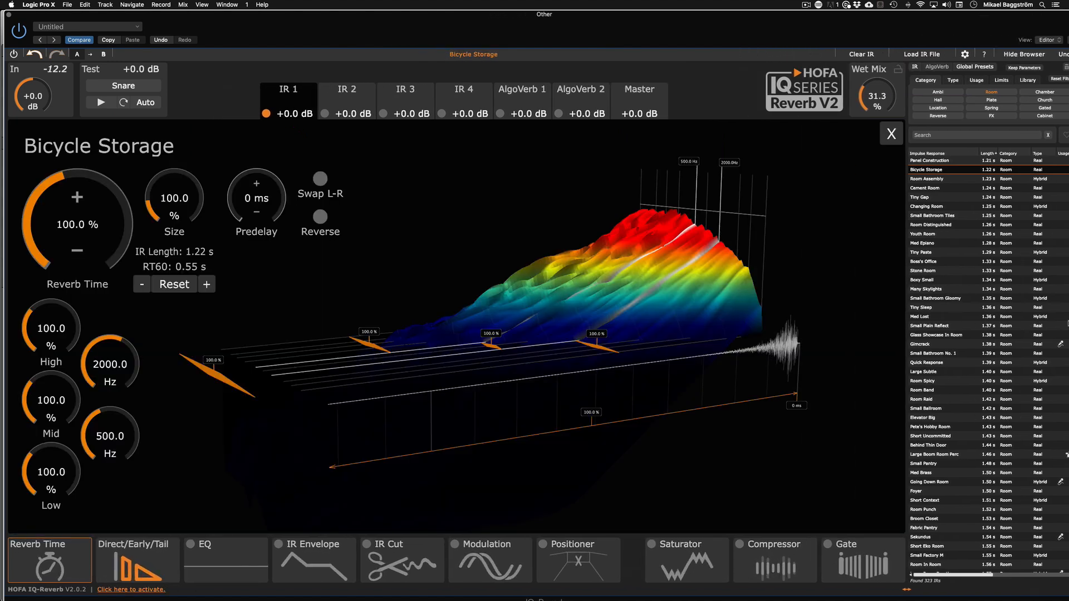
left_click_drag(906, 354, 722, 343)
left_click_drag(901, 468, 1067, 469)
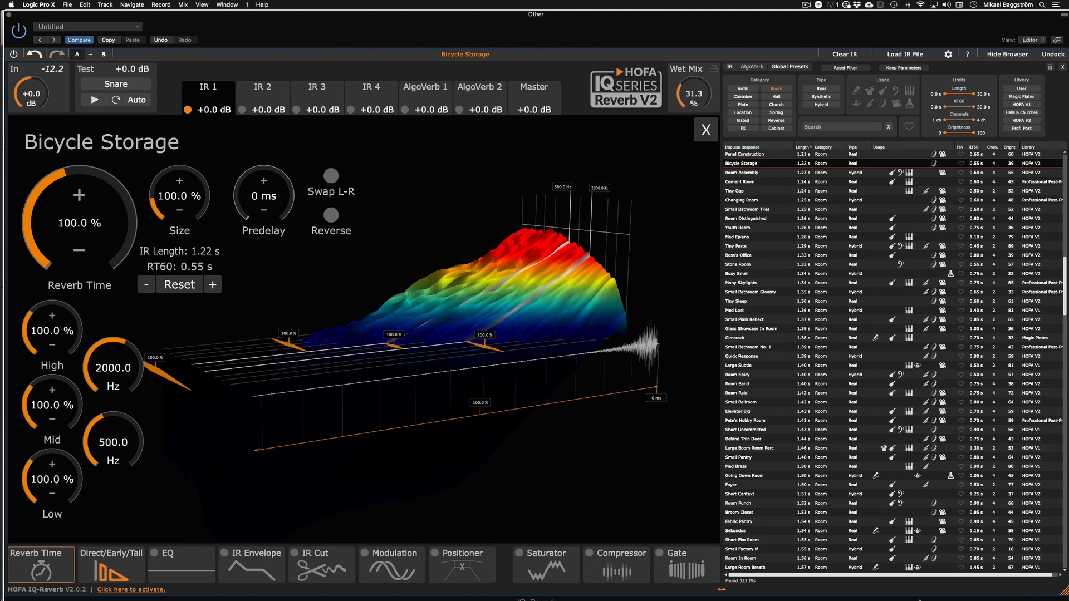
scroll(890, 539, "up", 4)
scroll(890, 539, "left", 1)
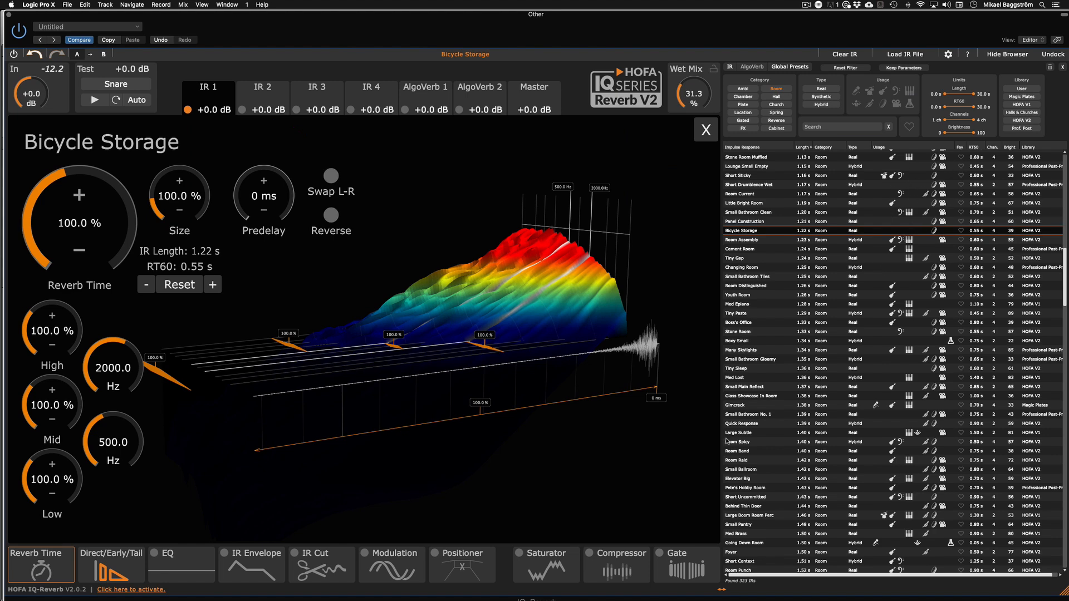
left_click_drag(722, 434, 846, 437)
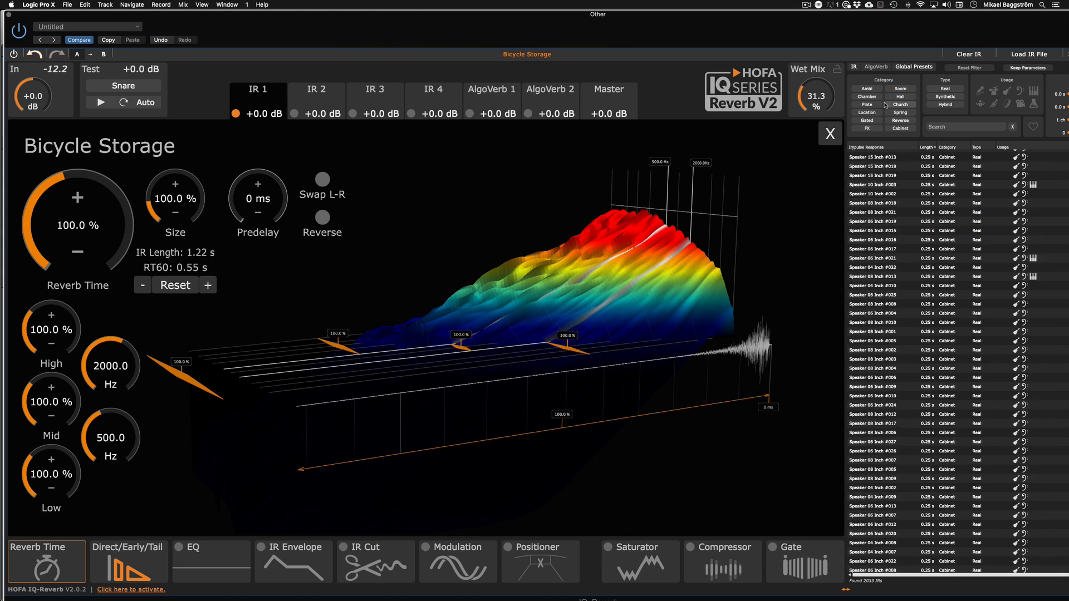
Filter the impulse responses to Chamber, try Chamber Mates, Chamber Brown, Big Ice On The Hall Roof and Mid Elegance, and clear the filter
left_click(867, 97)
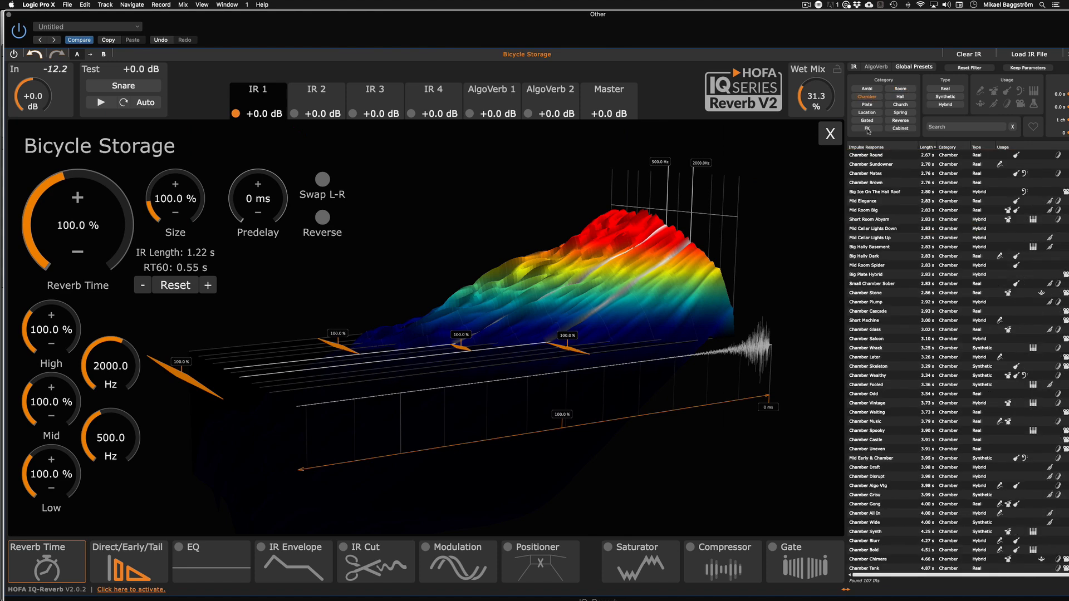
left_click(869, 173)
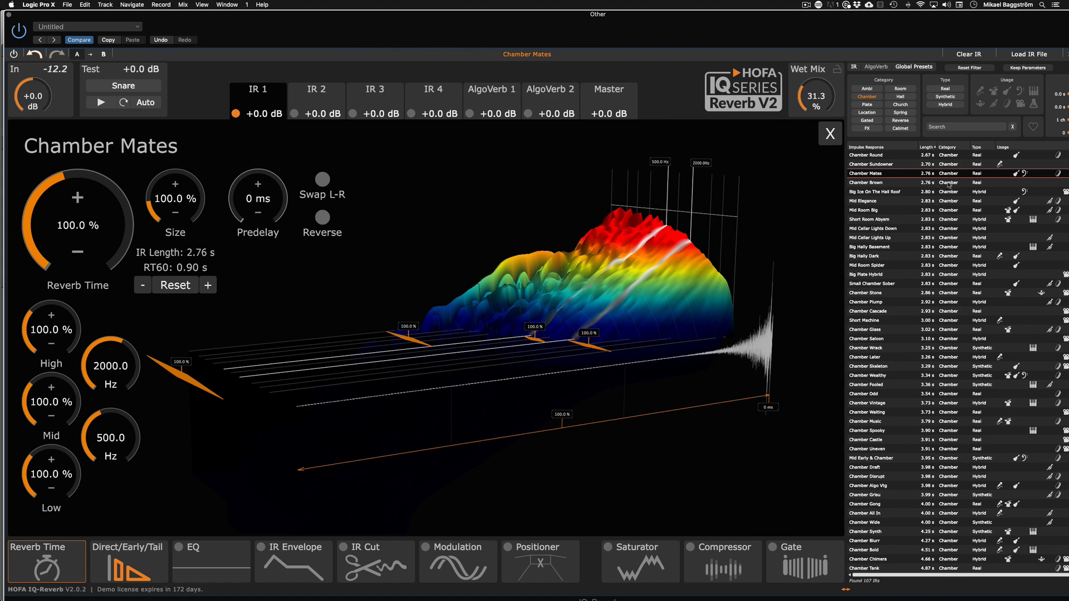
left_click(883, 184)
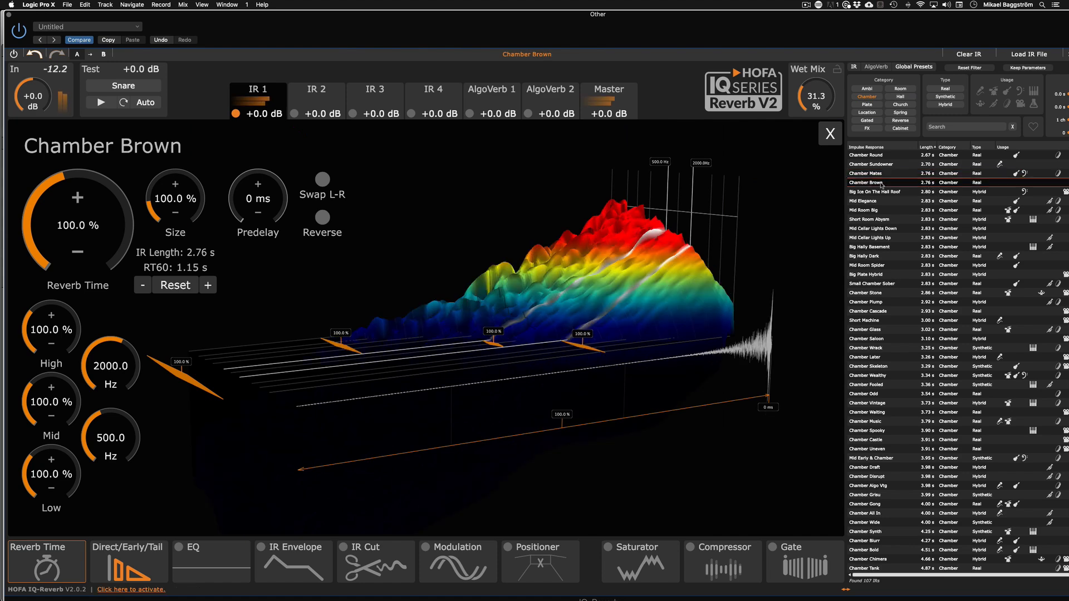
left_click(883, 174)
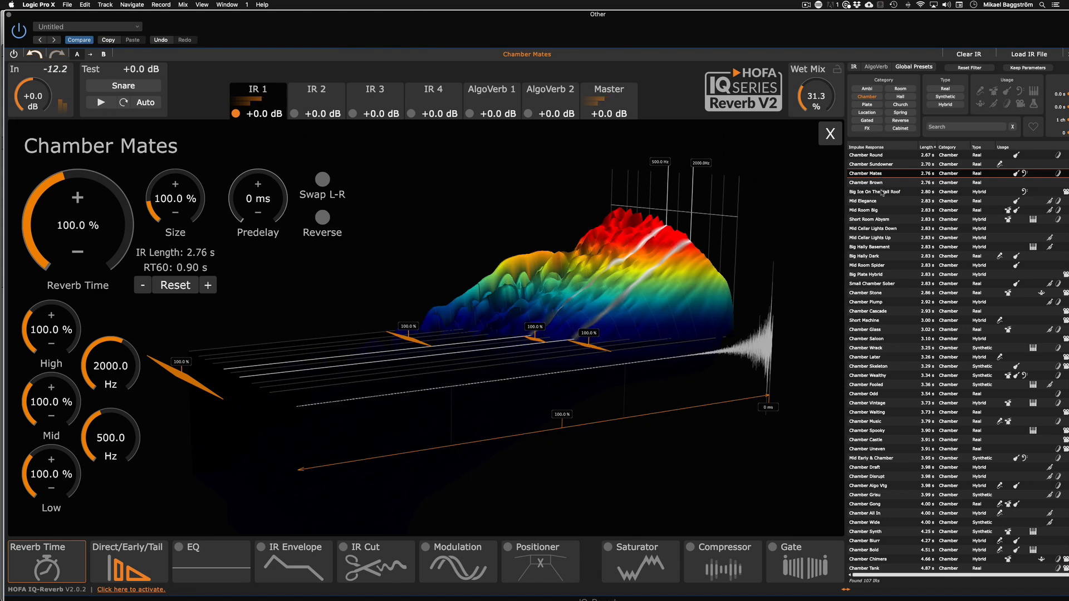
left_click(883, 192)
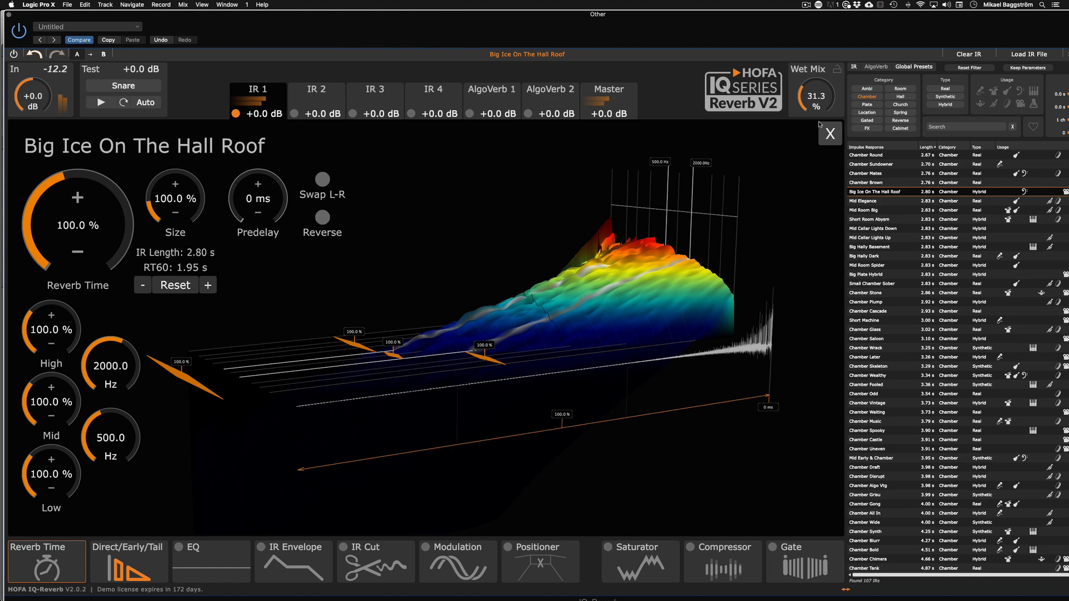
left_click(873, 202)
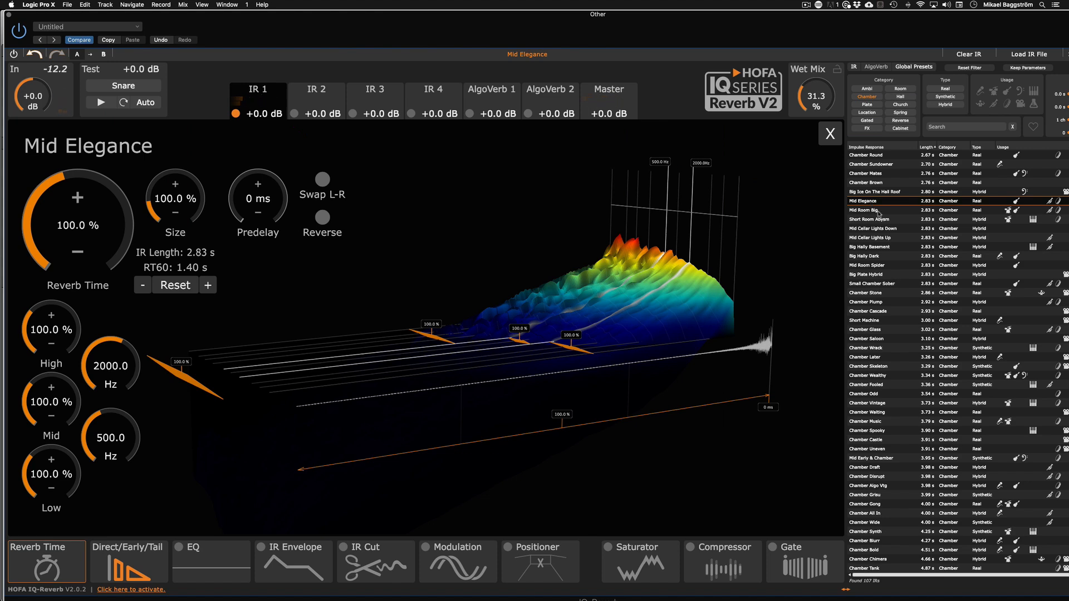
left_click(875, 99)
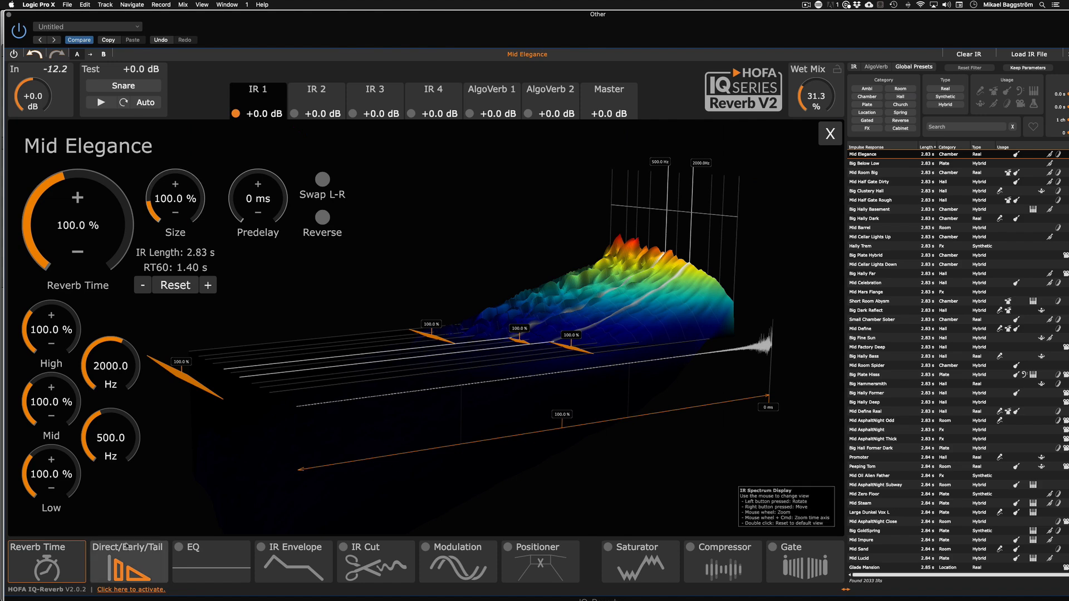
Glance at the Direct/Early/Tail and EQ settings, and load the Promoter hall impulse response and play it
left_click(128, 565)
left_click(212, 562)
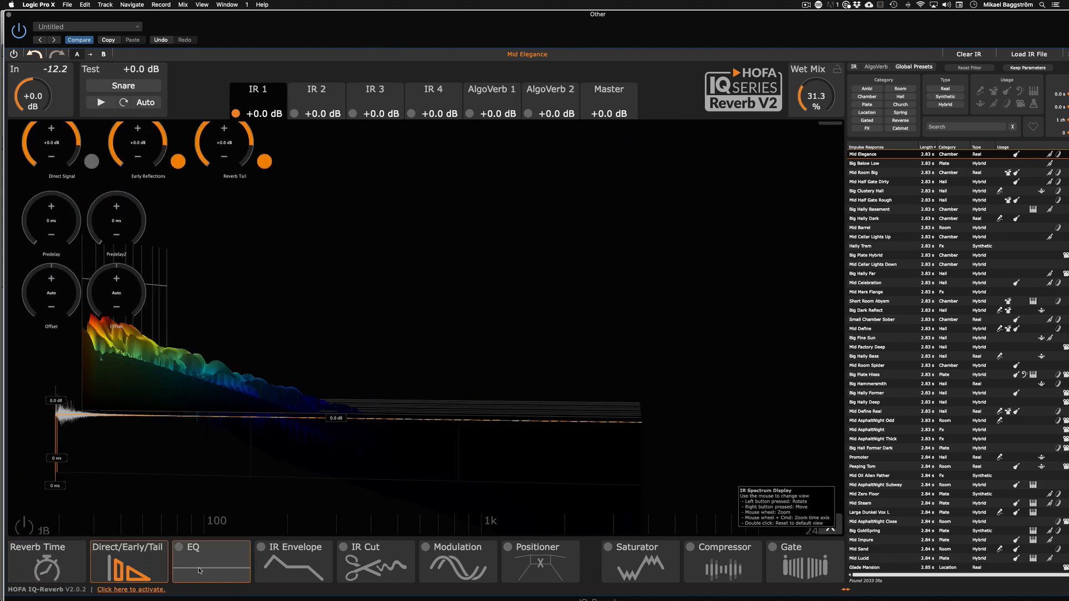
left_click(55, 571)
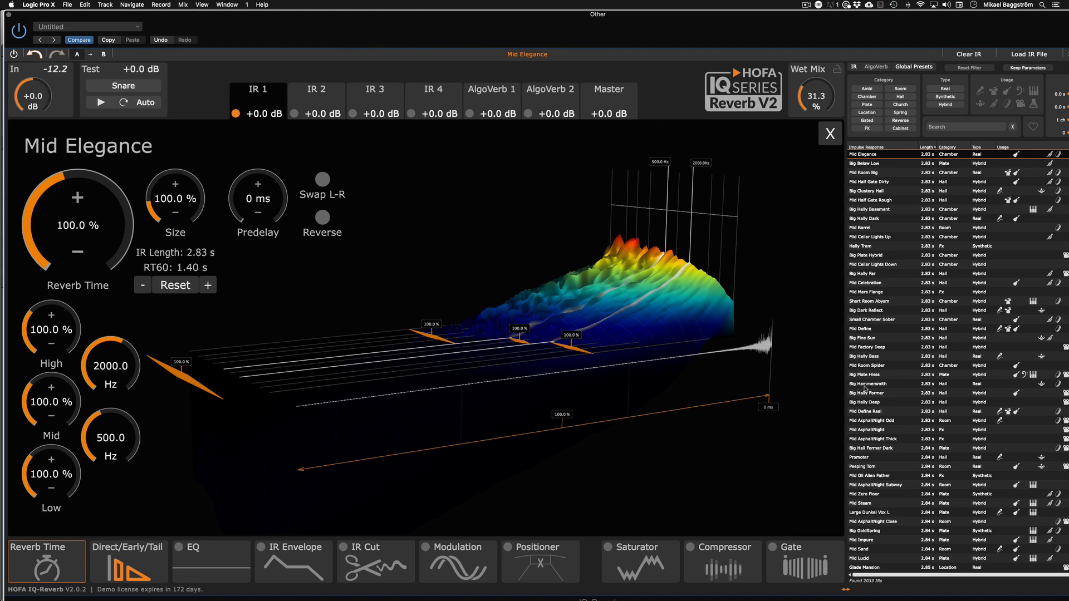
left_click(874, 458)
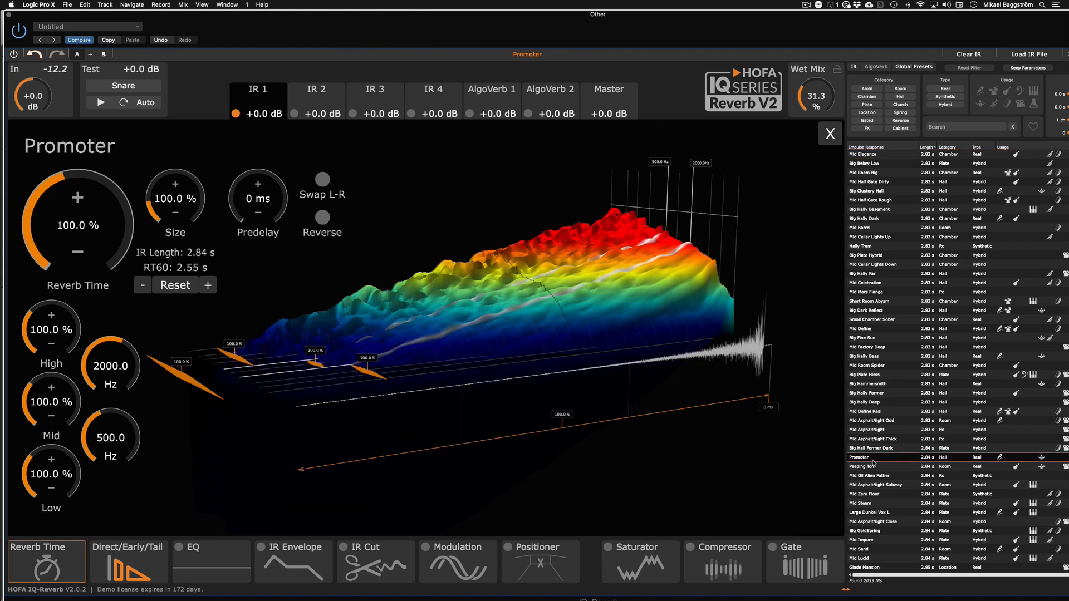
key("space")
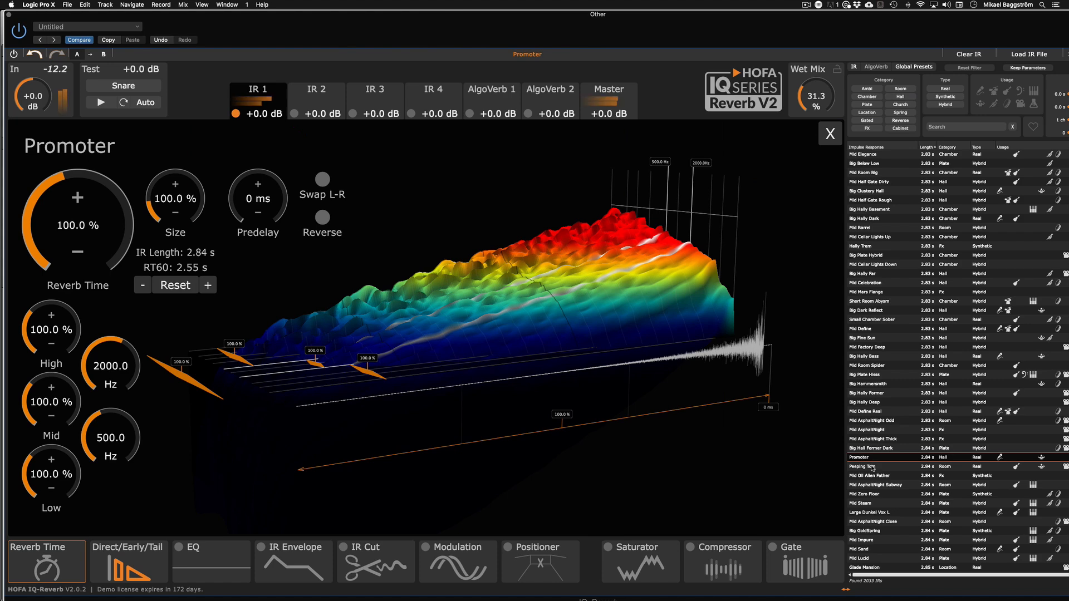
Try Reverb Time at 26.2% and 125.8% and Size at 128.8%, and reset both to 100%
left_click_drag(77, 225, 107, 325)
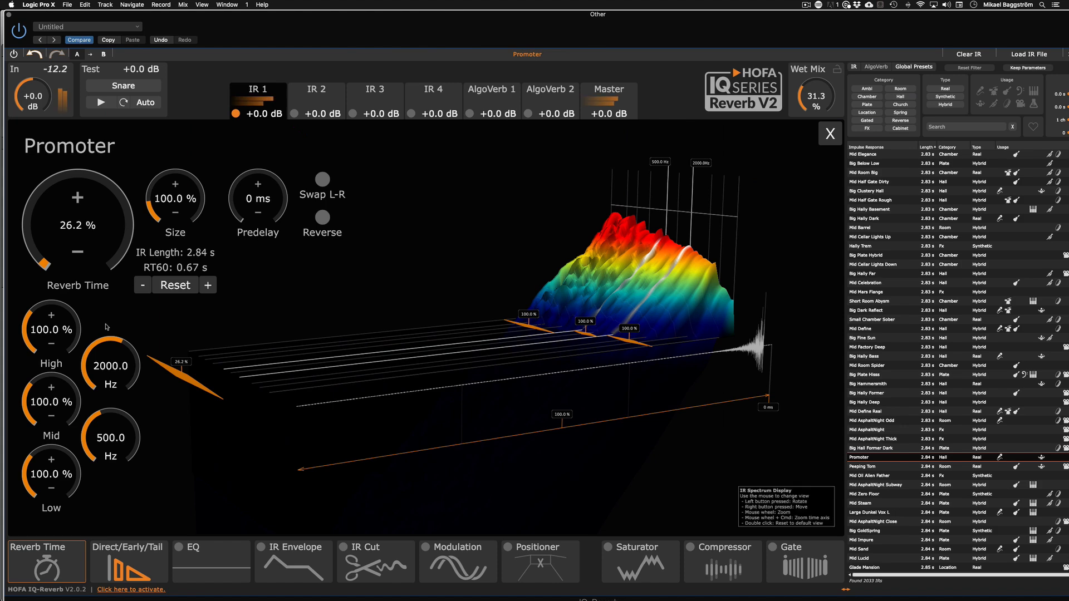
left_click_drag(81, 197, 148, 167)
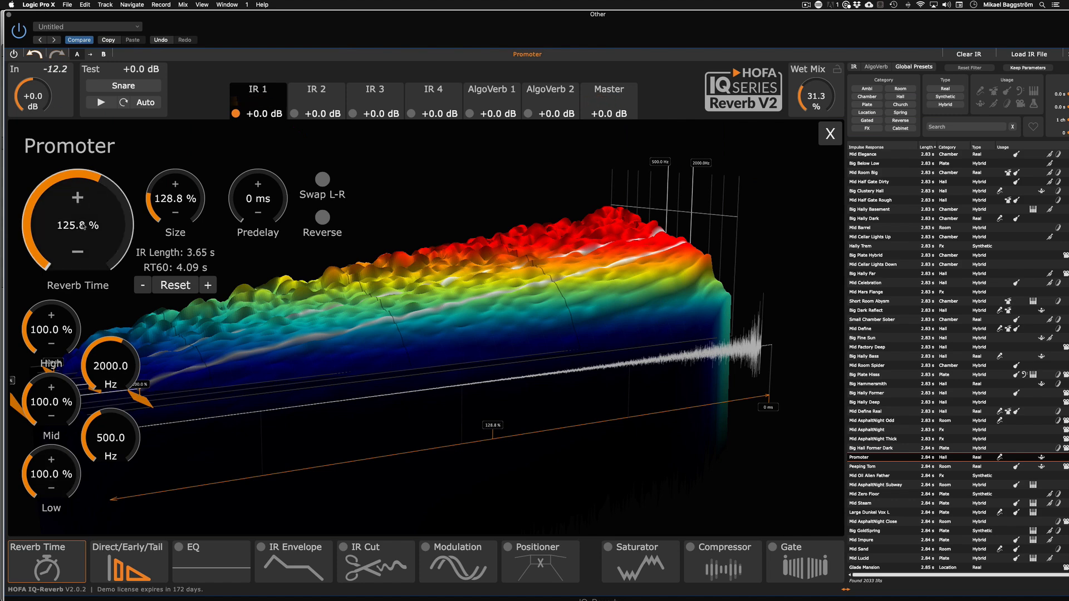
left_click(83, 226)
left_click(84, 226)
double_click(66, 213)
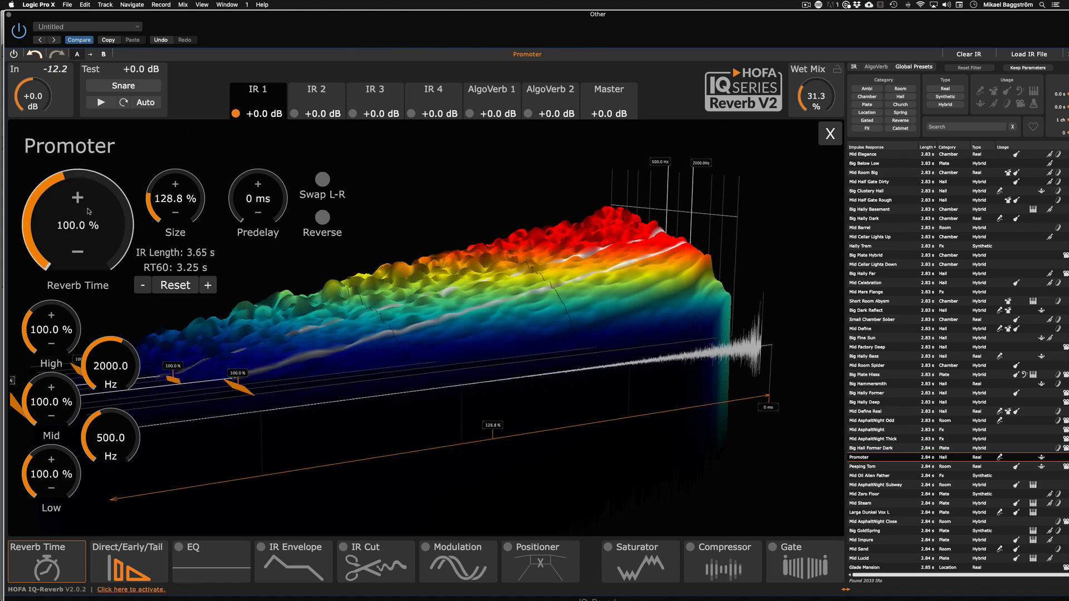
double_click(179, 213)
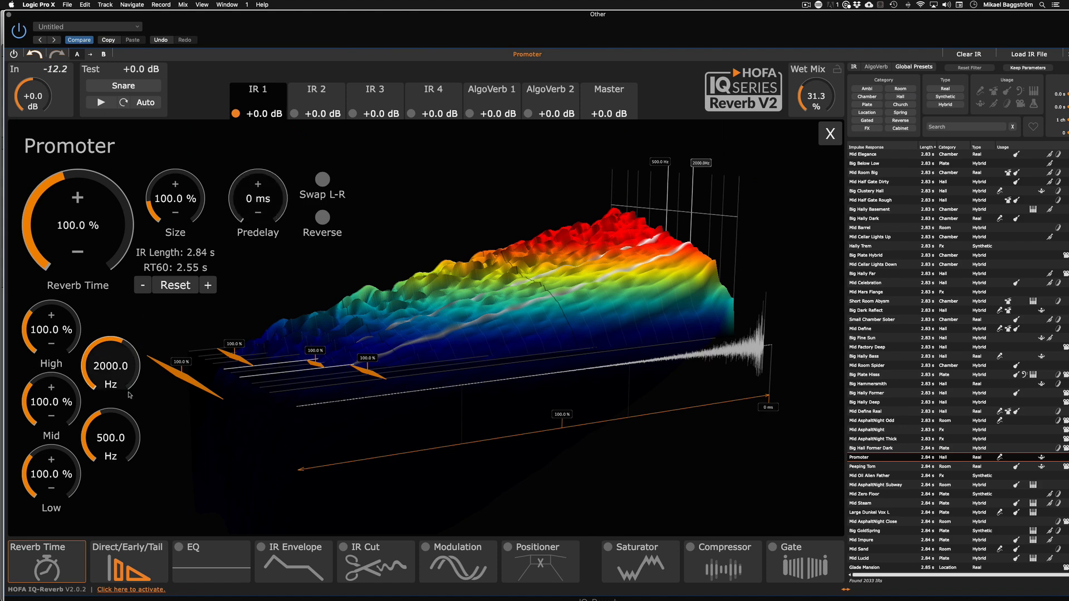
Show the Direct/Early/Tail settings and set Direct Signal to +4.3 dB, Early Reflections to +7.0 dB and Reverb Tail to -4.3 dB
left_click(139, 567)
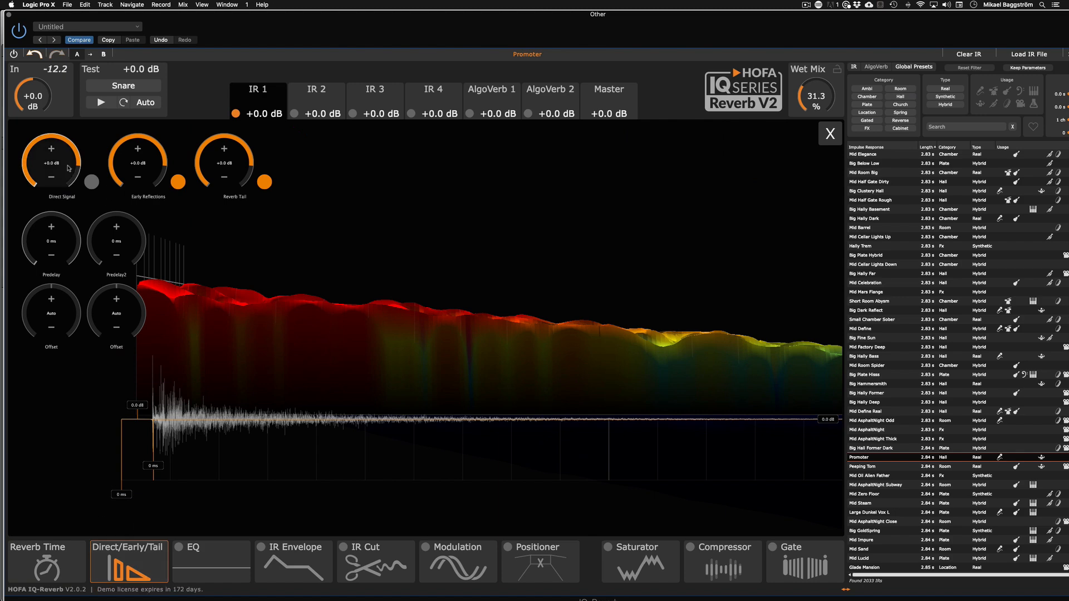
left_click_drag(60, 170, 60, 165)
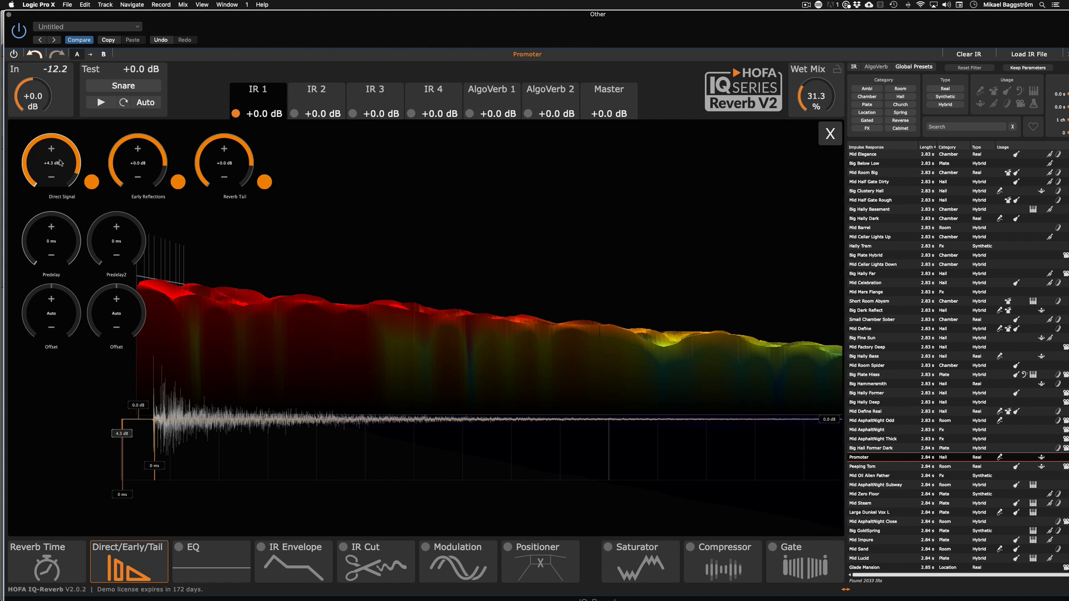
left_click_drag(134, 156, 133, 142)
left_click_drag(228, 162, 228, 169)
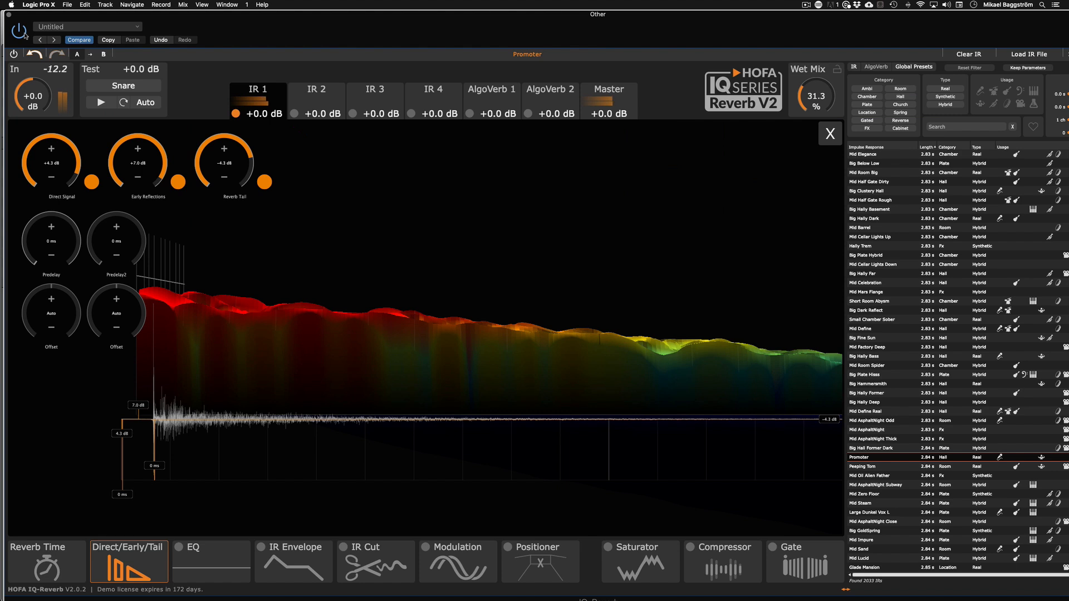
Lower Direct Signal to -9.6 dB and Early Reflections to -3.8 dB, and raise Reverb Tail to +3.9 dB
left_click_drag(62, 163, 62, 190)
left_click_drag(141, 178, 141, 198)
left_click_drag(245, 157, 247, 136)
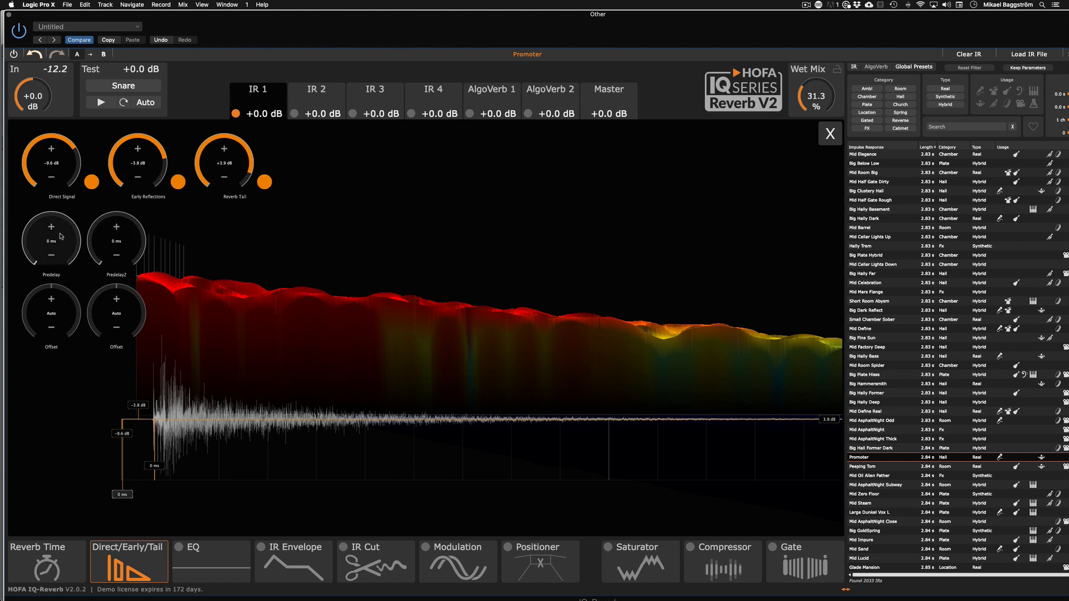
Set Predelay to 21 ms with a -9 ms offset, and Predelay2 to 33 ms with a +5 ms offset
scroll(58, 243, "up", 5)
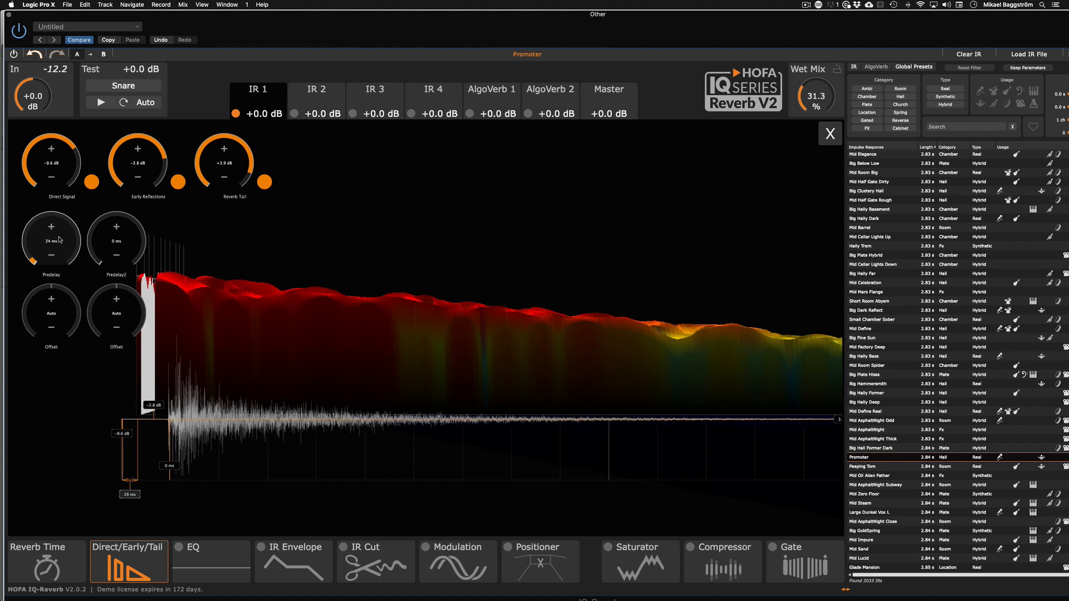
scroll(96, 242, "up", 8)
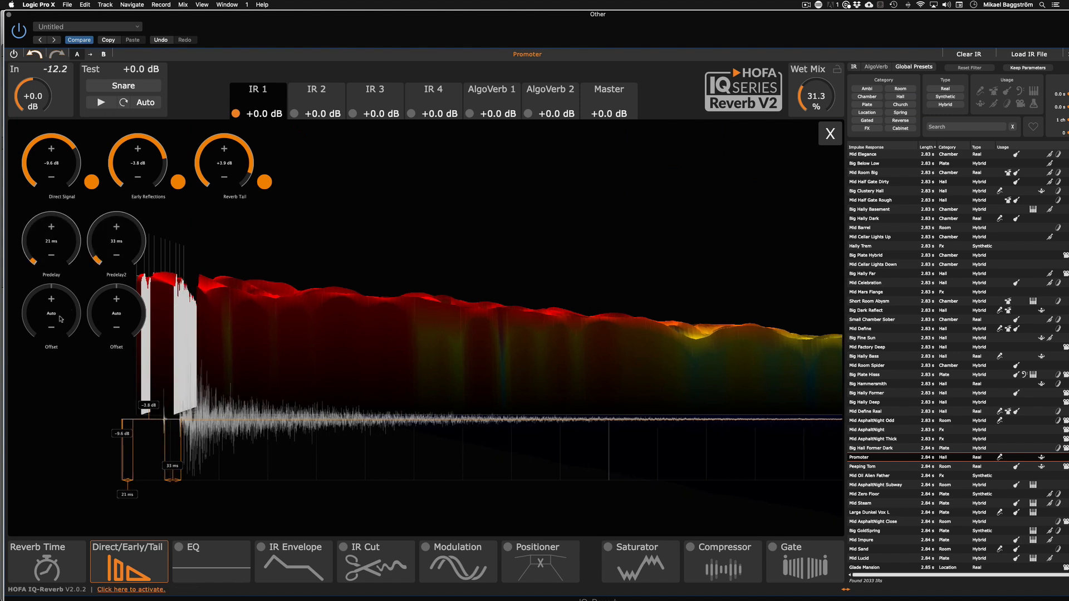
scroll(61, 319, "down", 6)
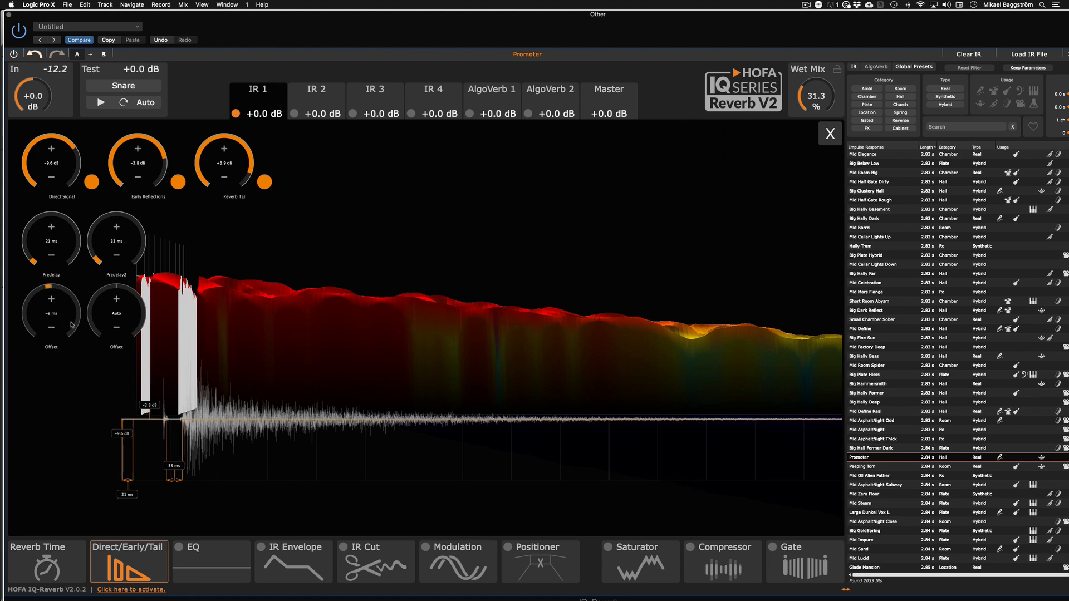
scroll(113, 320, "up", 5)
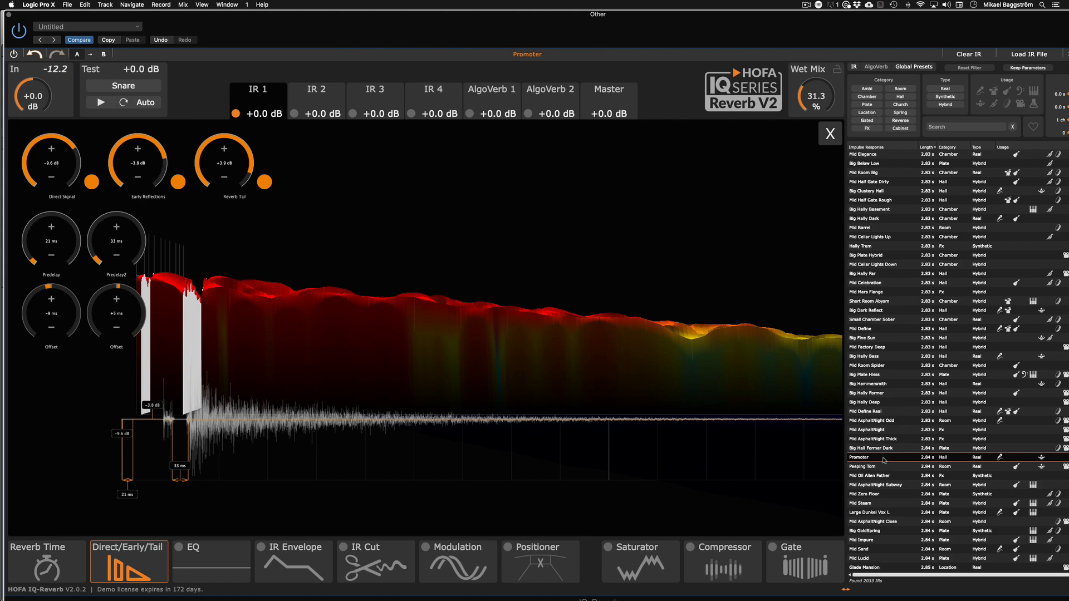
Load Big Hall Former Dark, reload Promoter to discard the level and predelay changes, and show the EQ settings
left_click(870, 450)
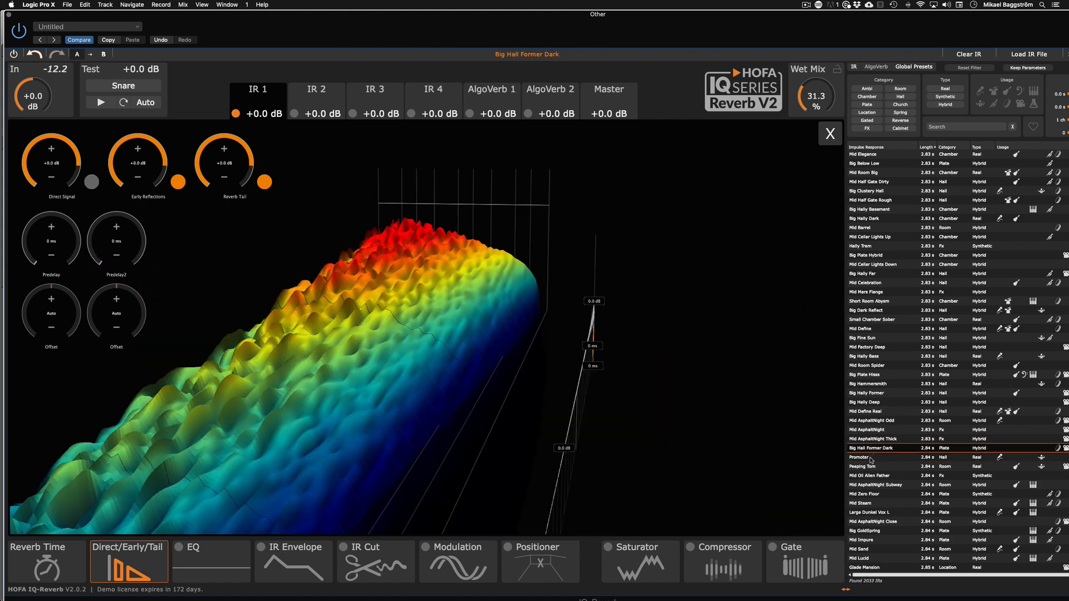
left_click(871, 458)
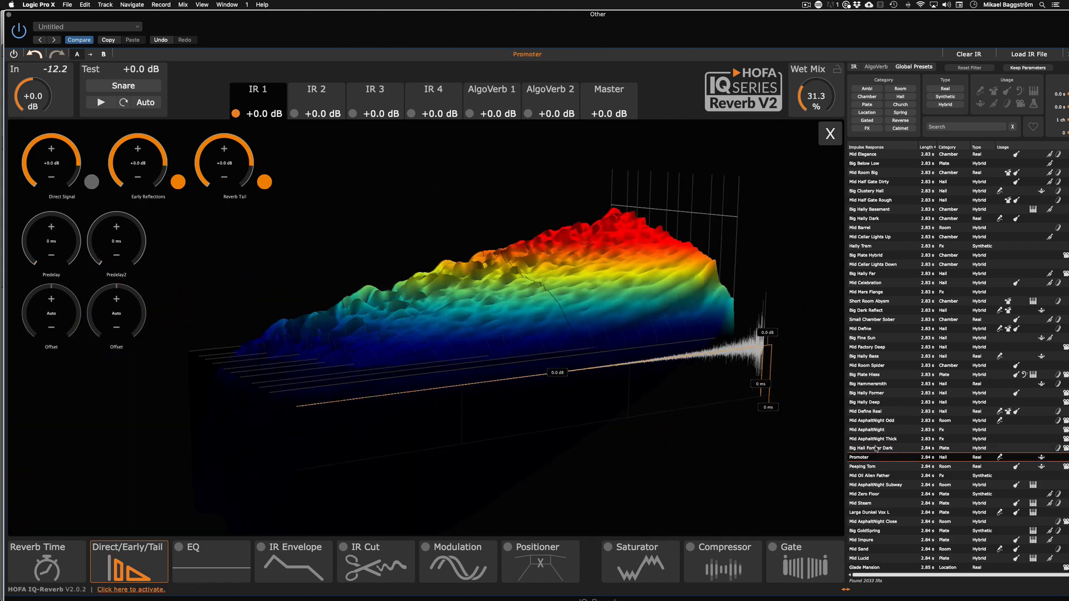
left_click(233, 555)
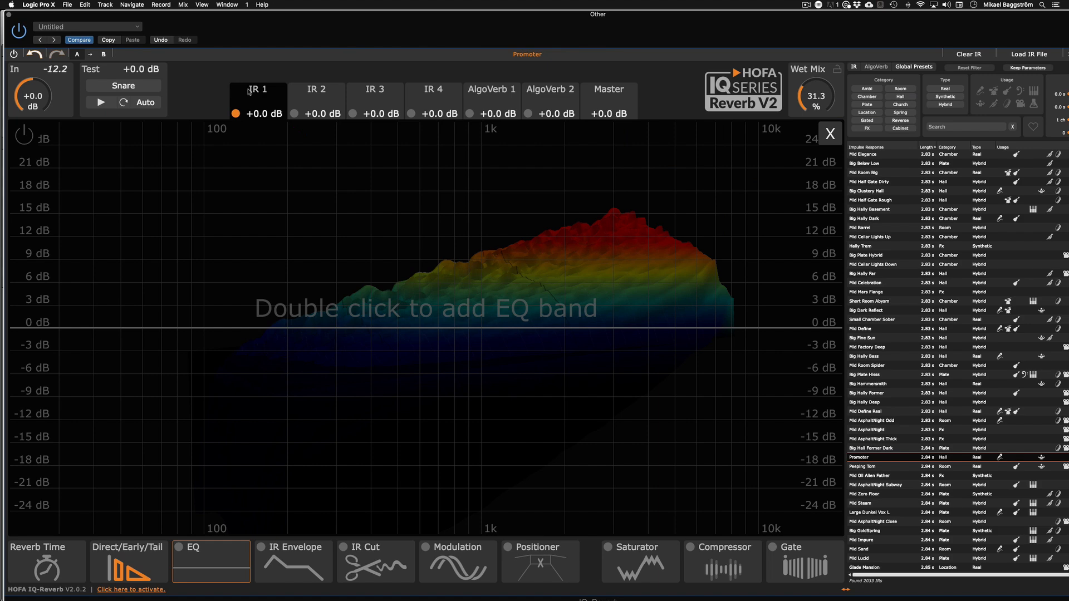
Look through the IR 2, IR 3, IR 4, AlgoVerb 1 and AlgoVerb 2 slots, and return to IR 1
left_click(317, 93)
left_click(375, 92)
left_click(434, 93)
left_click(258, 94)
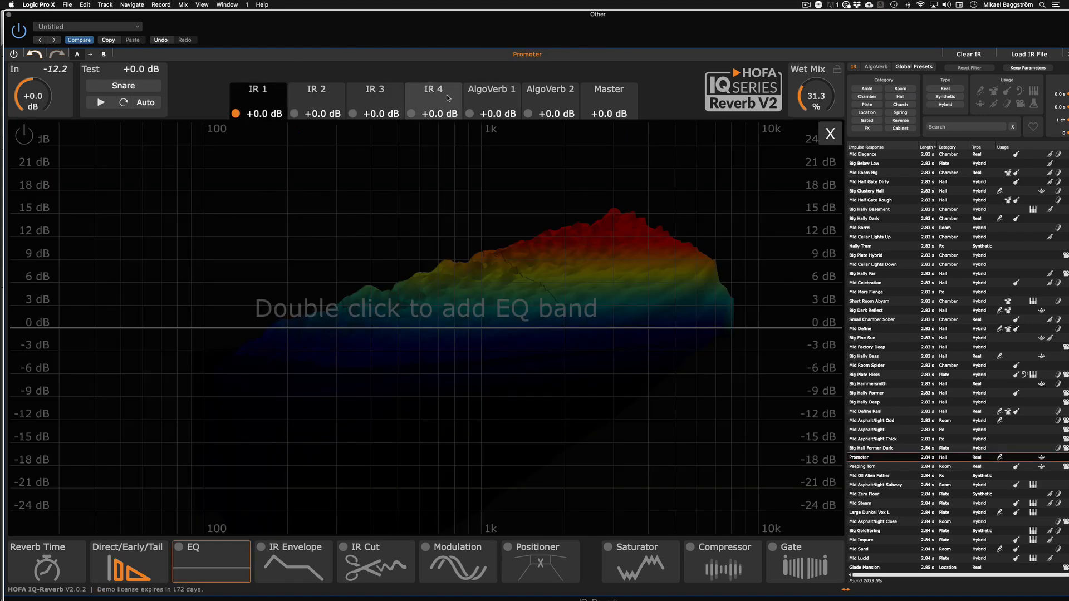
left_click(448, 98)
left_click(492, 93)
left_click(540, 96)
left_click(508, 96)
left_click(267, 91)
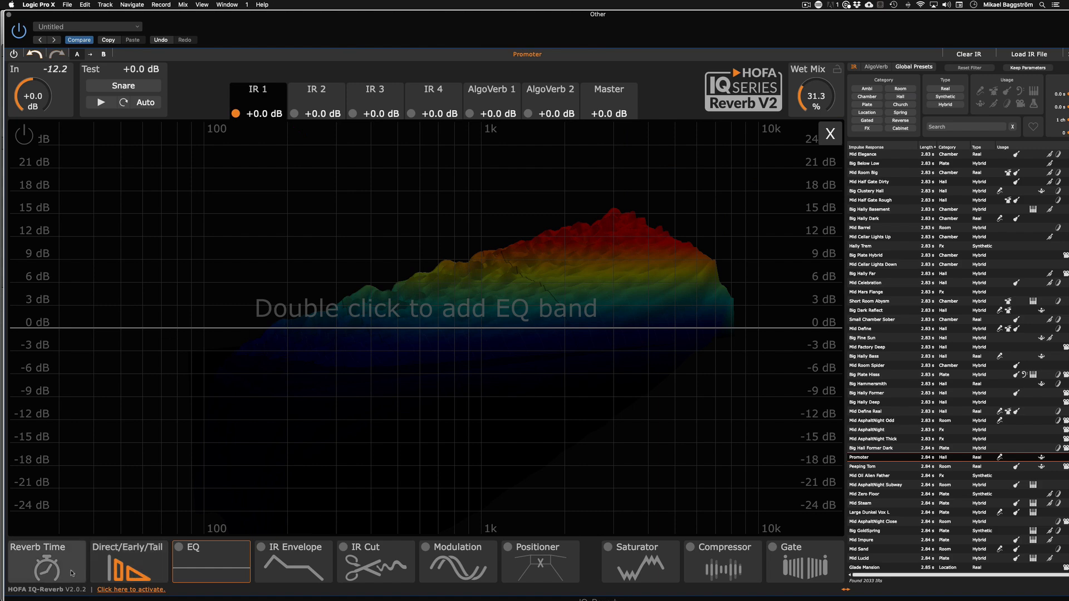
Show the Reverb Time settings, load Room Keen from the Room category, and lower the Wet Mix to 20.7%
left_click(71, 573)
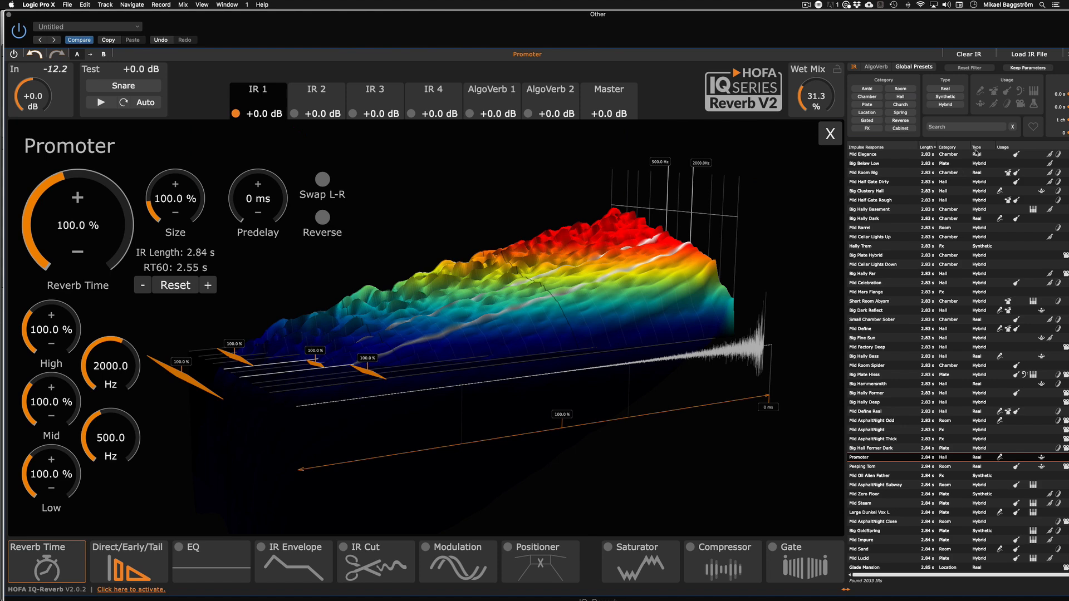
left_click(900, 89)
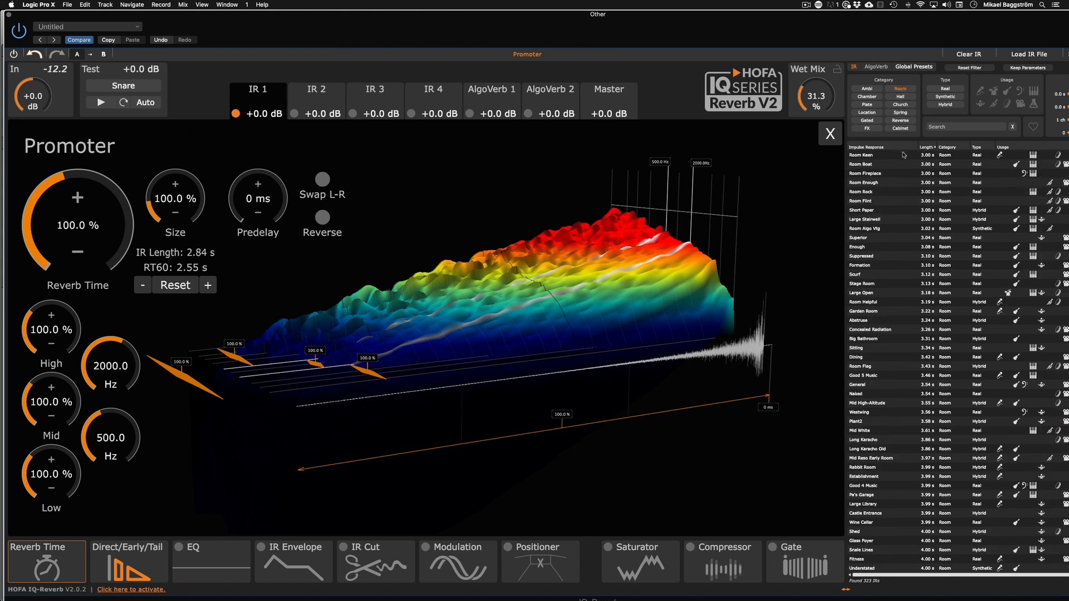
left_click(872, 156)
left_click_drag(831, 94, 814, 109)
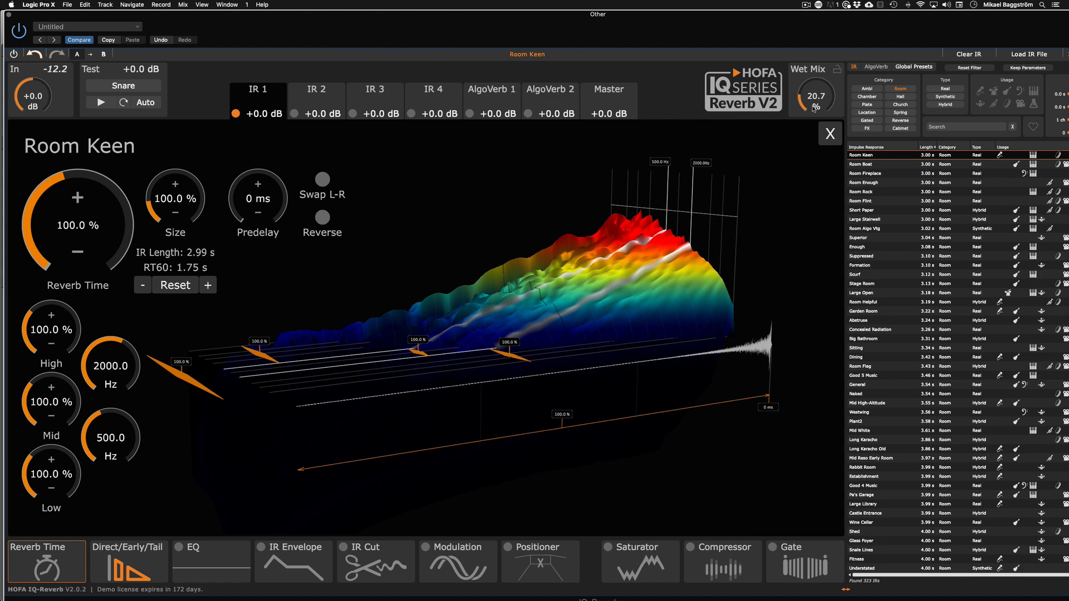
Toggle playback, add the Church category to the filter in the IR 2 slot, and load Commemorate
key("space")
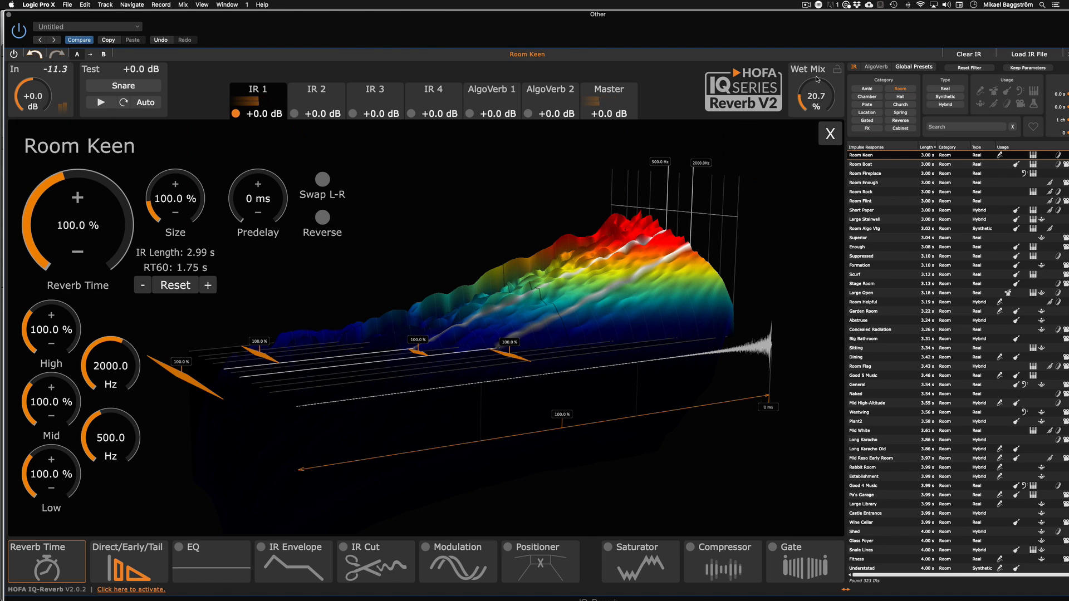
left_click(318, 91)
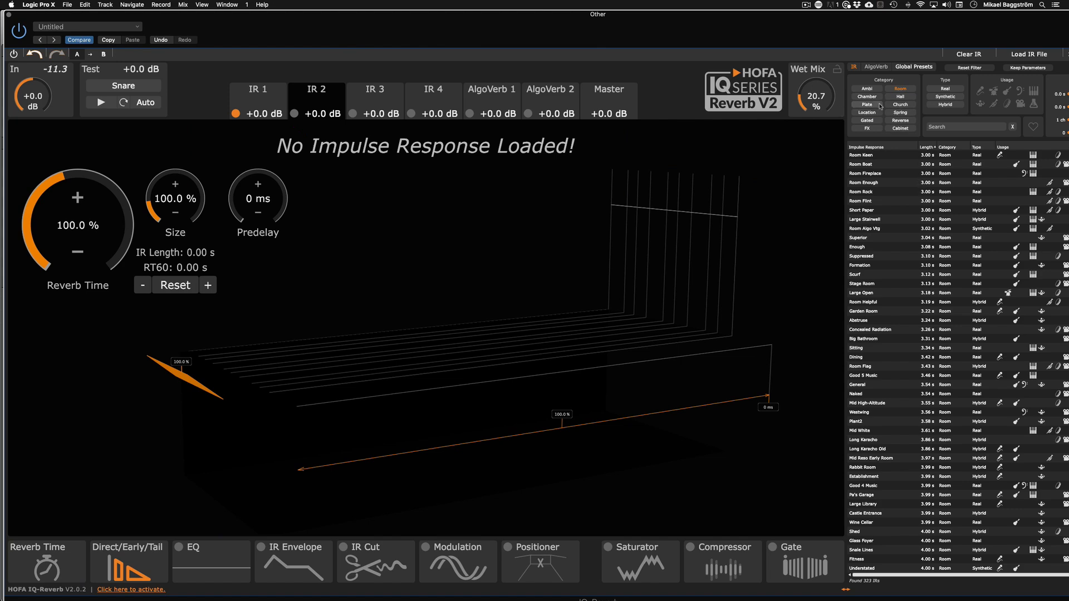
left_click(900, 105)
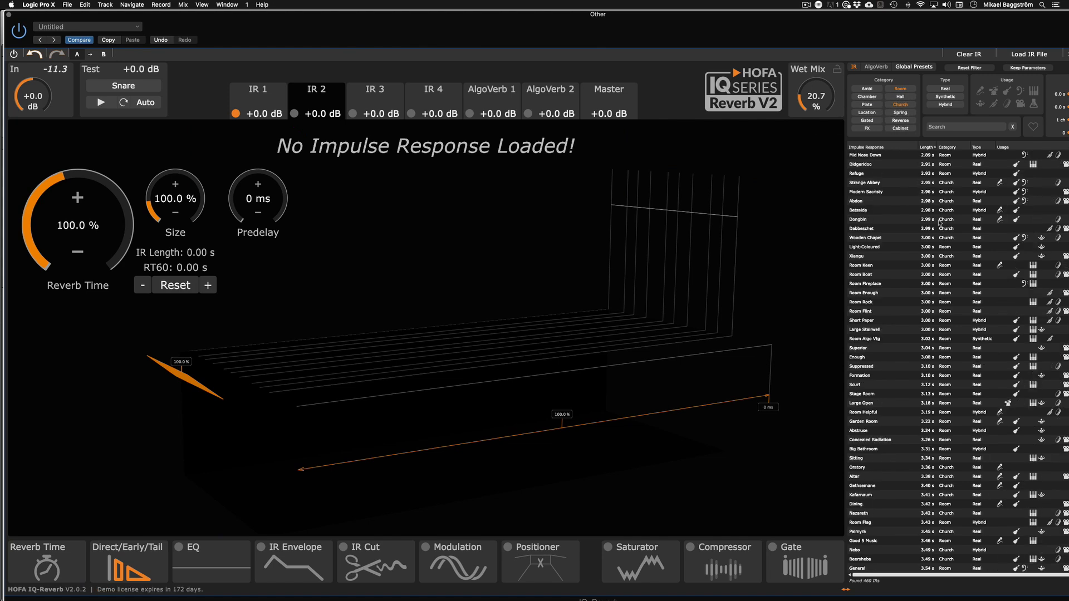
scroll(993, 289, "down", 20)
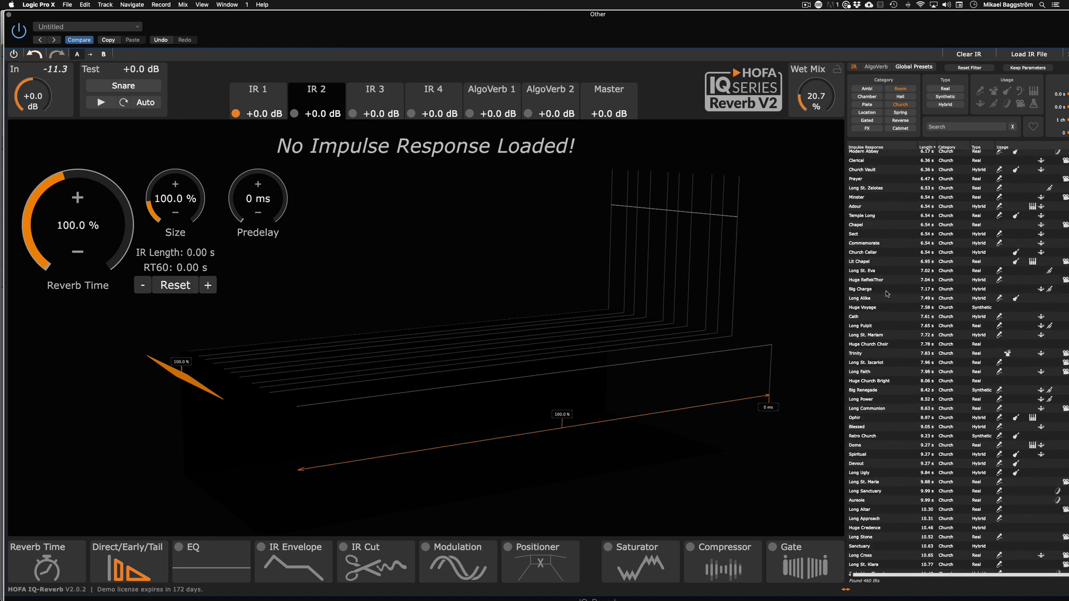
left_click(876, 244)
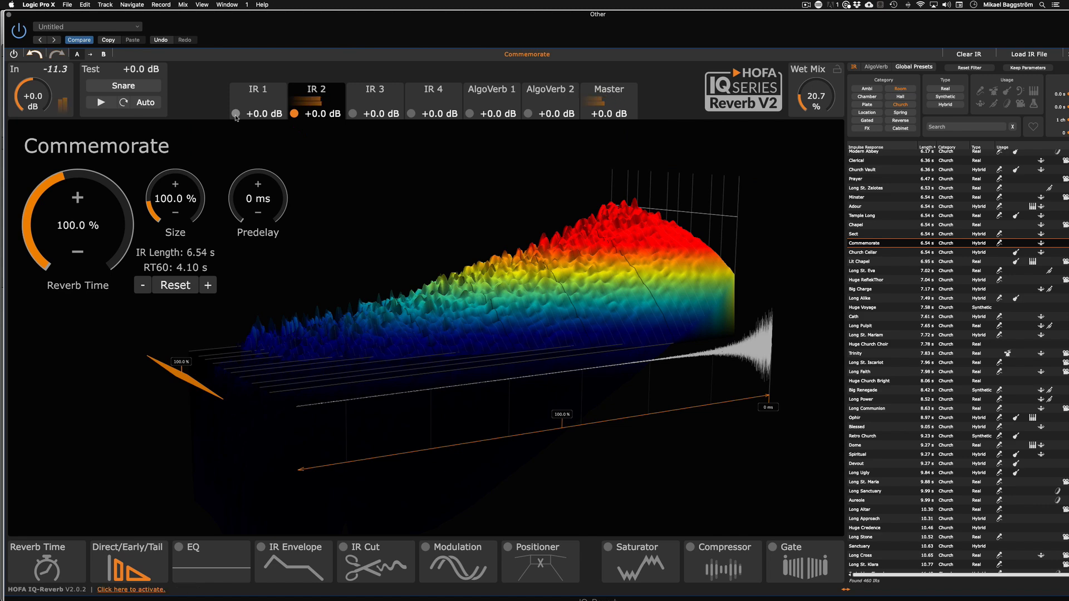
Activate IR 1 alongside IR 2, look at the IR 2 and IR 3 slots, and return to IR 1
left_click(235, 114)
left_click(236, 107)
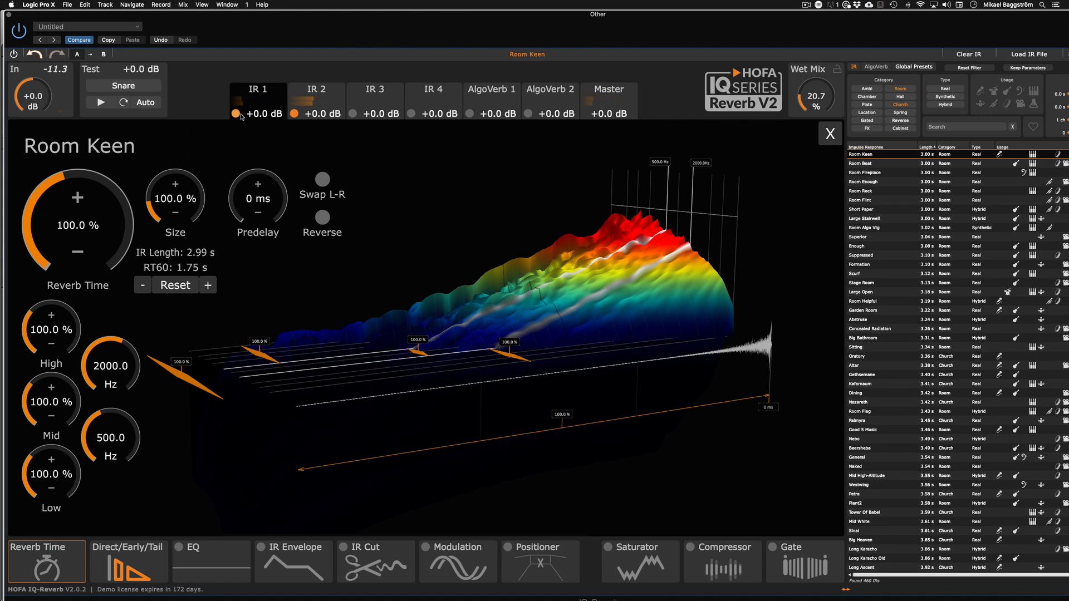
left_click(340, 98)
left_click(375, 95)
left_click(270, 99)
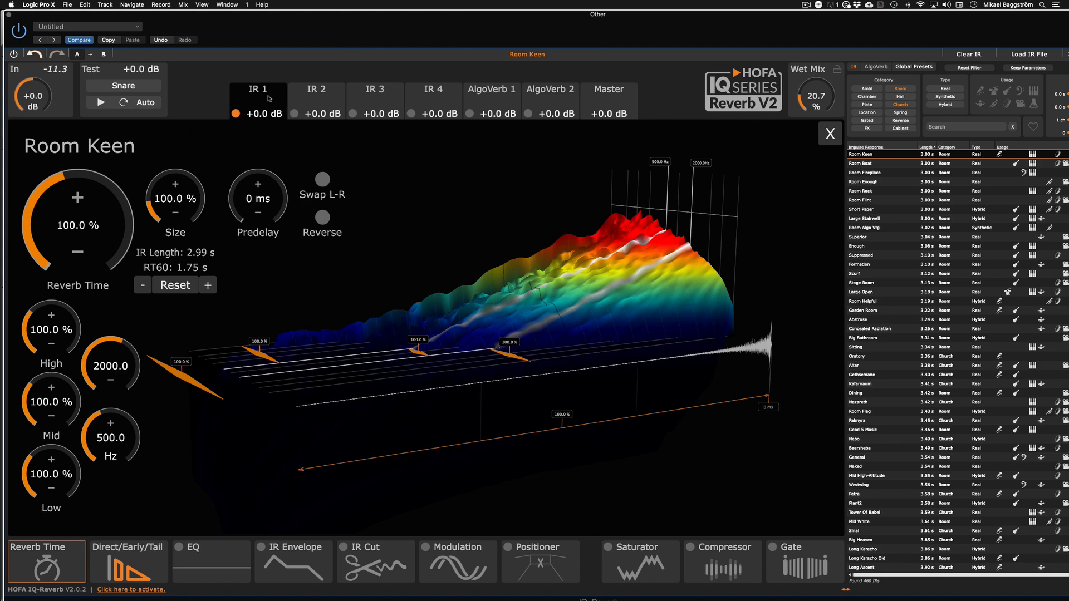
Keep the Plate algorithm in AlgoVerb 1, set its Decay to 0.8 s, and activate the slot
left_click(433, 94)
left_click(492, 94)
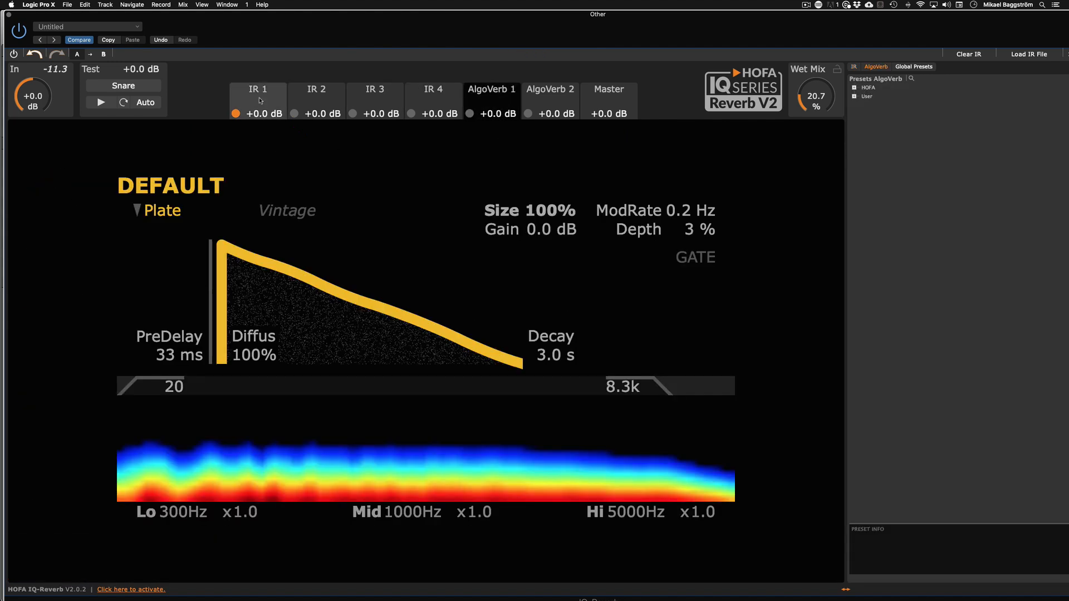
left_click(140, 210)
left_click(189, 216)
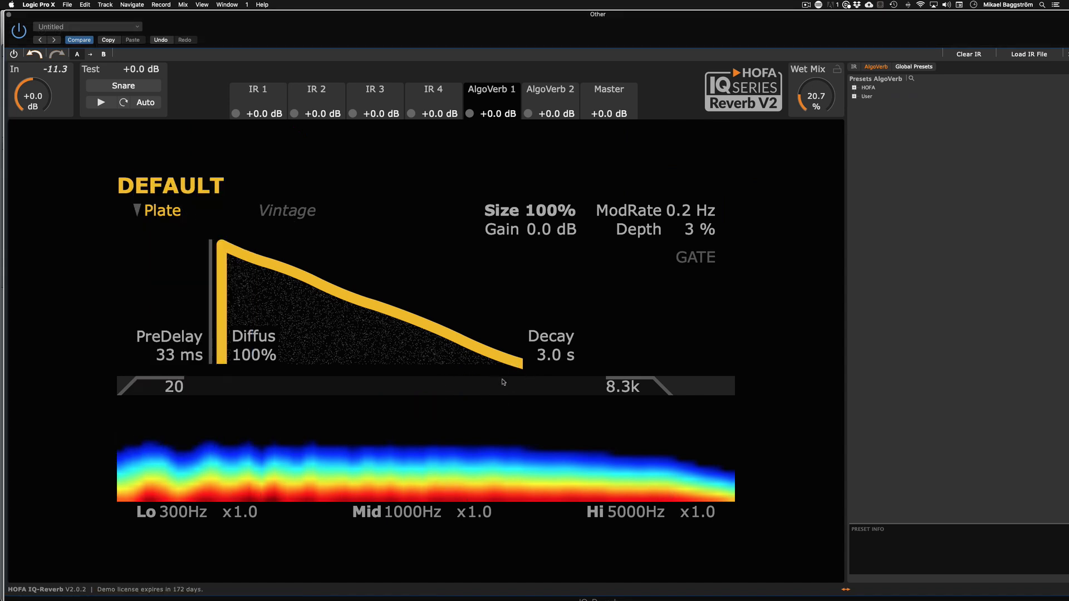
left_click_drag(557, 355, 528, 430)
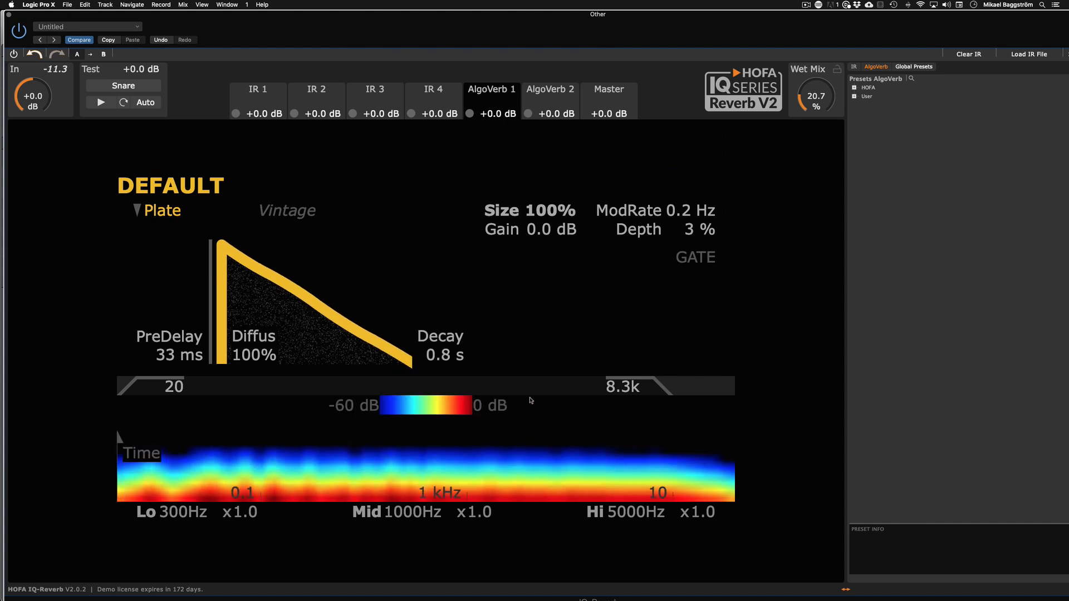
left_click(470, 114)
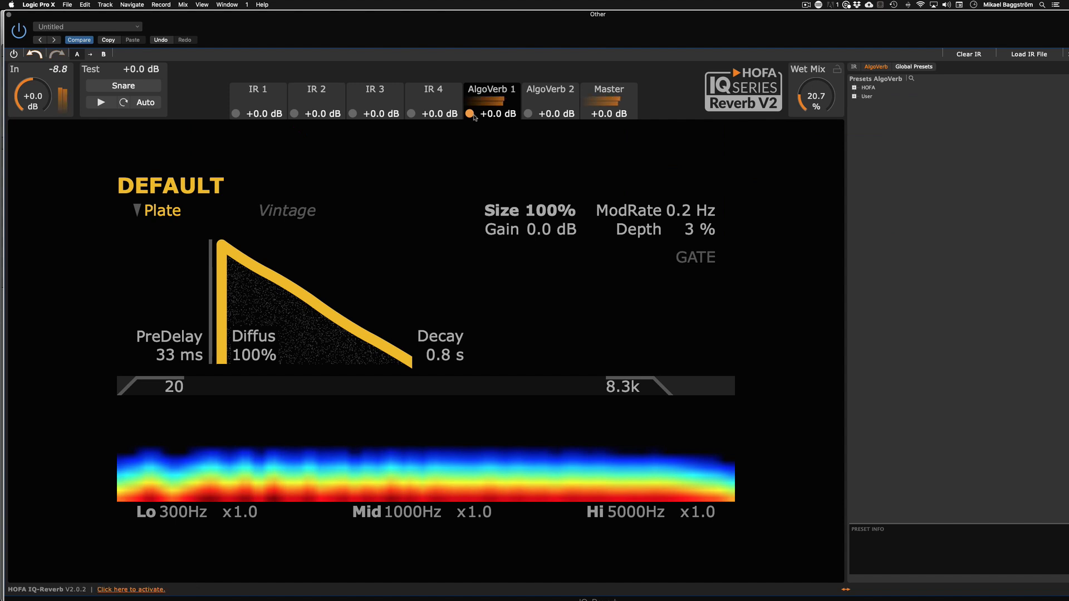
Activate IR 1 in place of AlgoVerb 1 and show its EQ settings
left_click(236, 113)
left_click(261, 100)
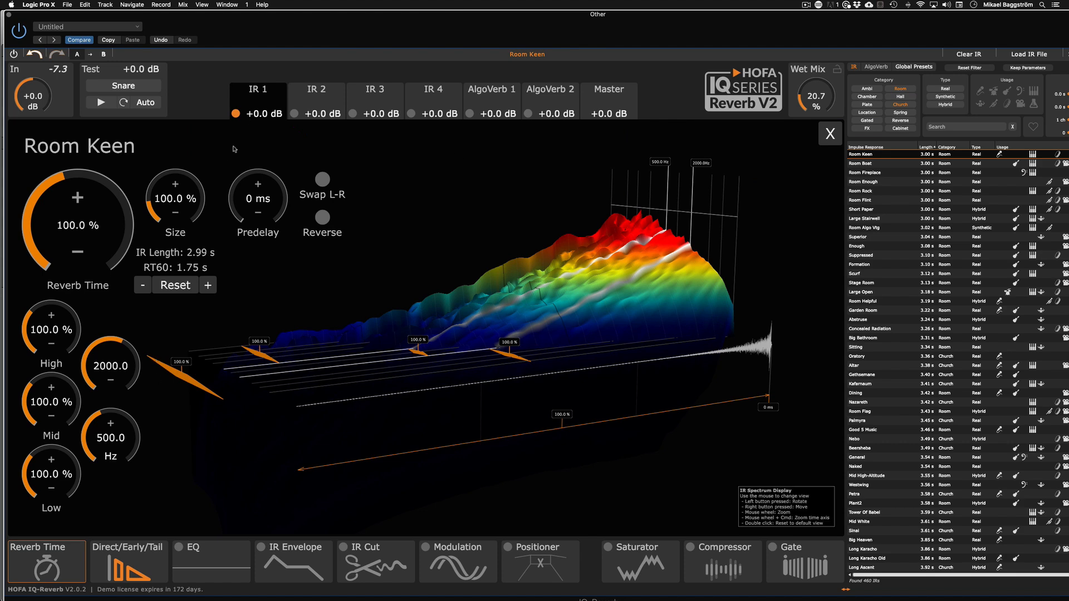
left_click(209, 560)
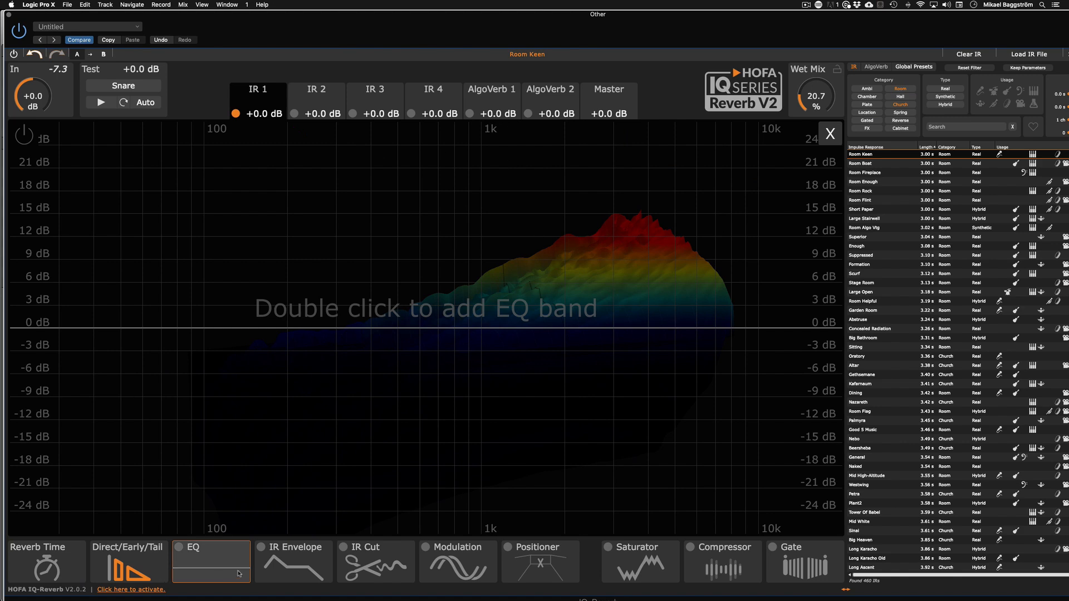
Enable the EQ for the IR 2 slot and compare it with the separate EQ of IR 1
left_click(312, 103)
left_click(274, 90)
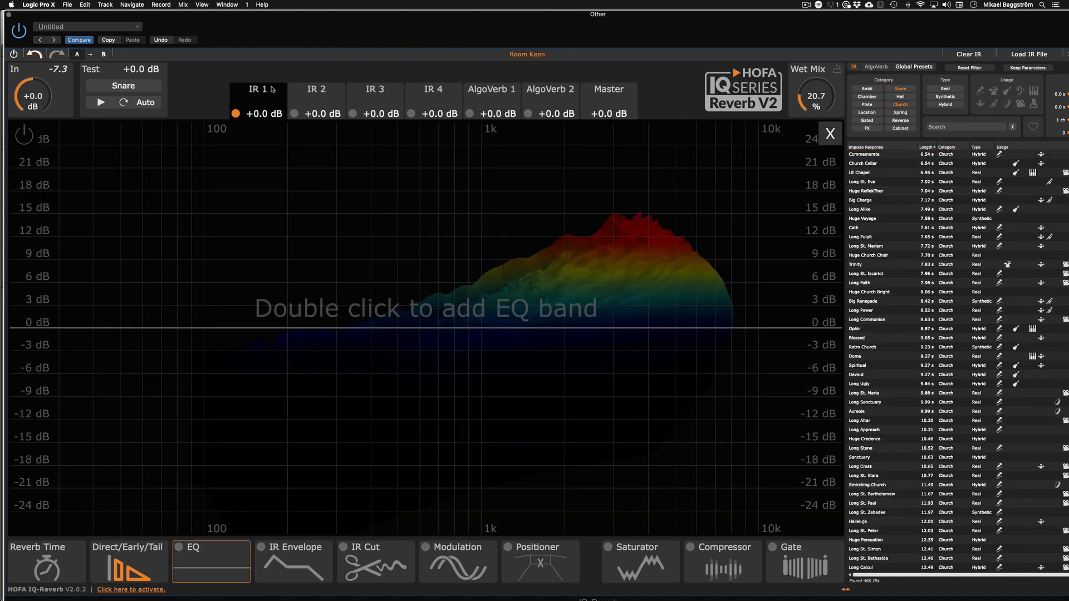
left_click(314, 92)
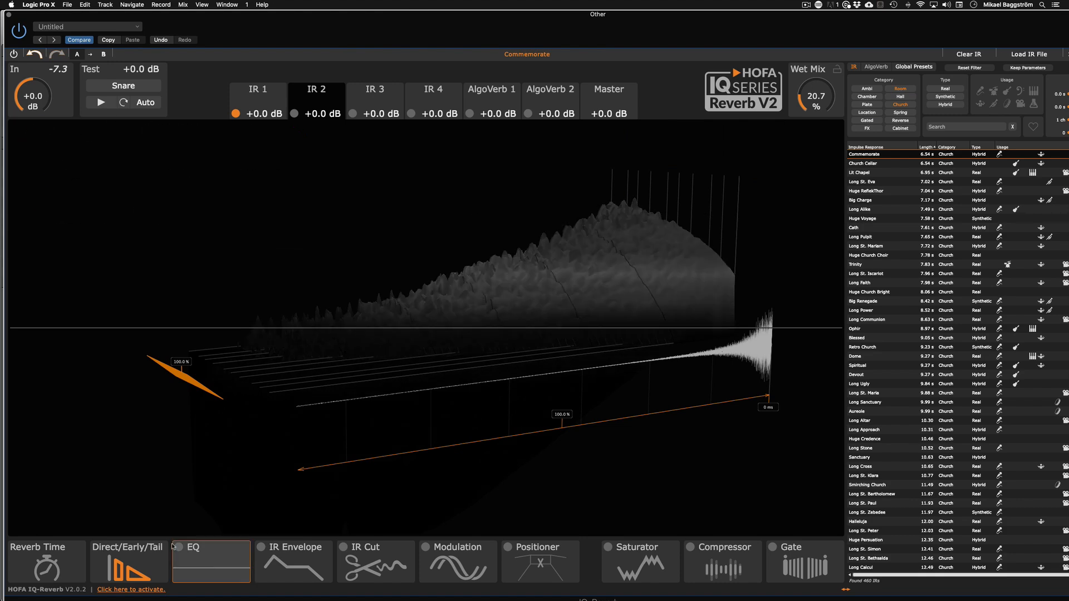
left_click(212, 563)
left_click(179, 547)
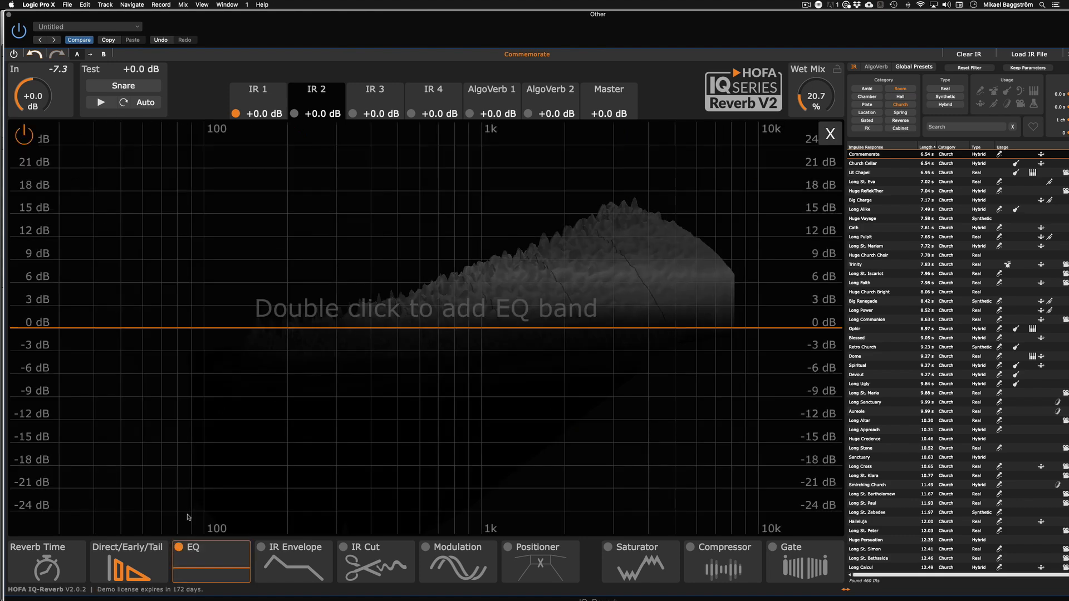
left_click(261, 93)
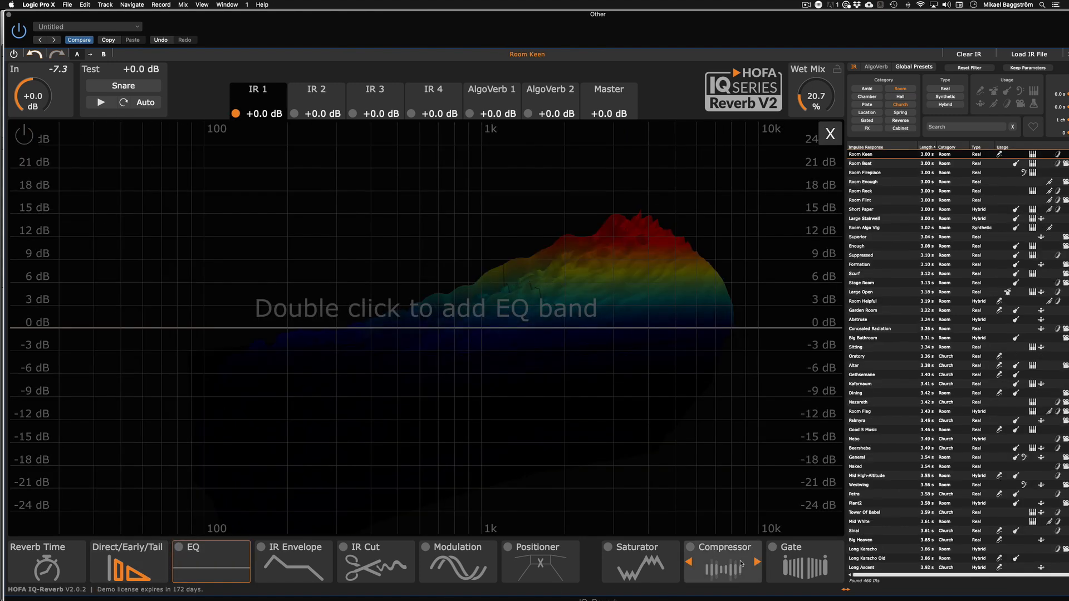
left_click(319, 106)
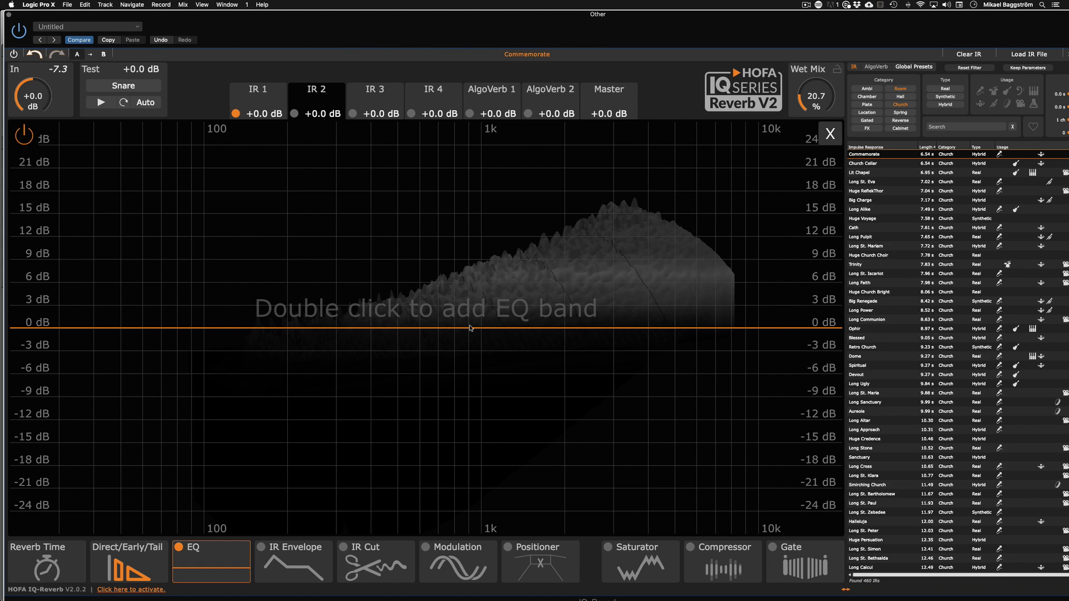
left_click(255, 97)
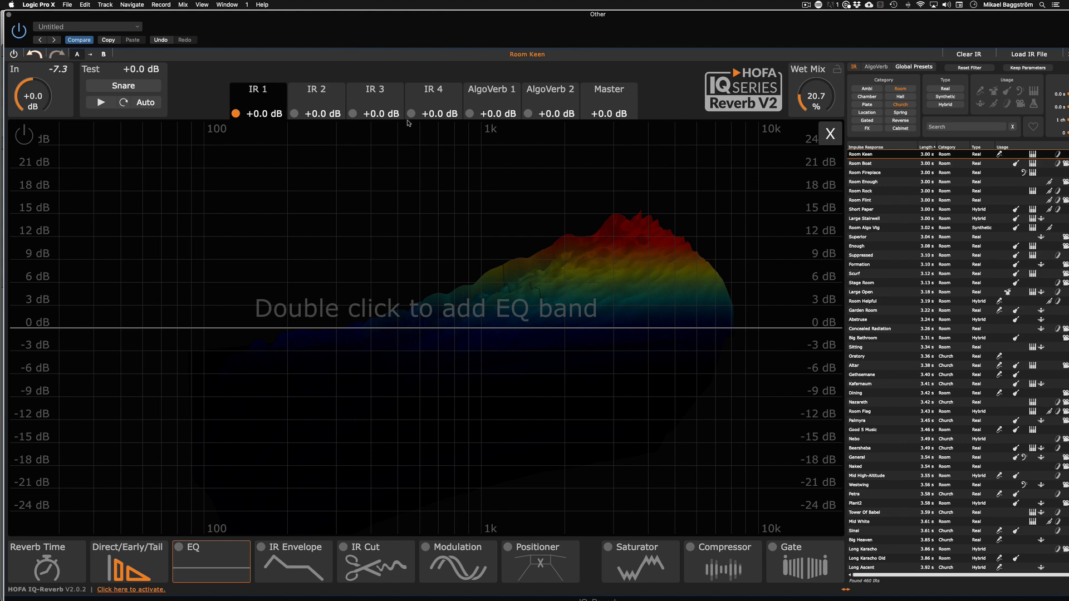
Try an IR Envelope on IR 1 with points at about -4.8 dB and -49.8 dB, and delete both points
left_click(315, 570)
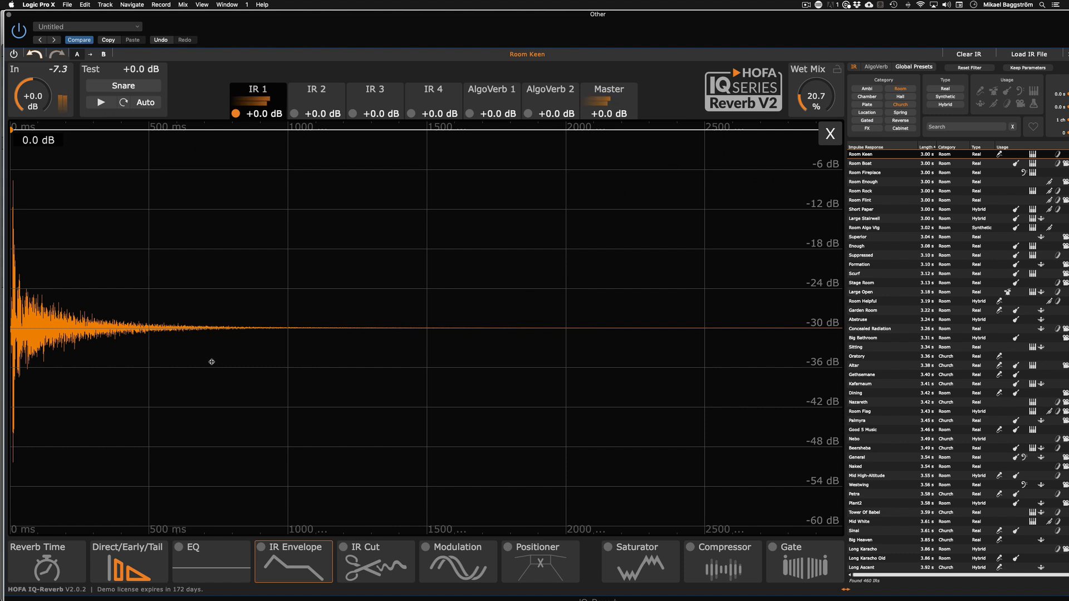
left_click(99, 131)
left_click_drag(99, 130, 154, 215)
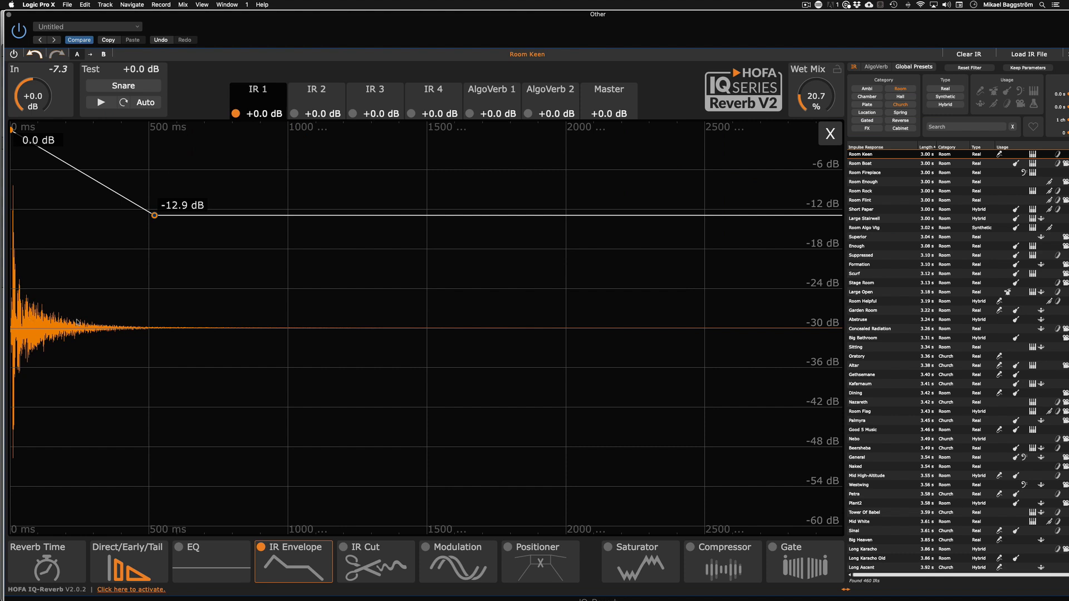
left_click(102, 187)
left_click_drag(102, 187, 107, 161)
left_click_drag(154, 215, 103, 454)
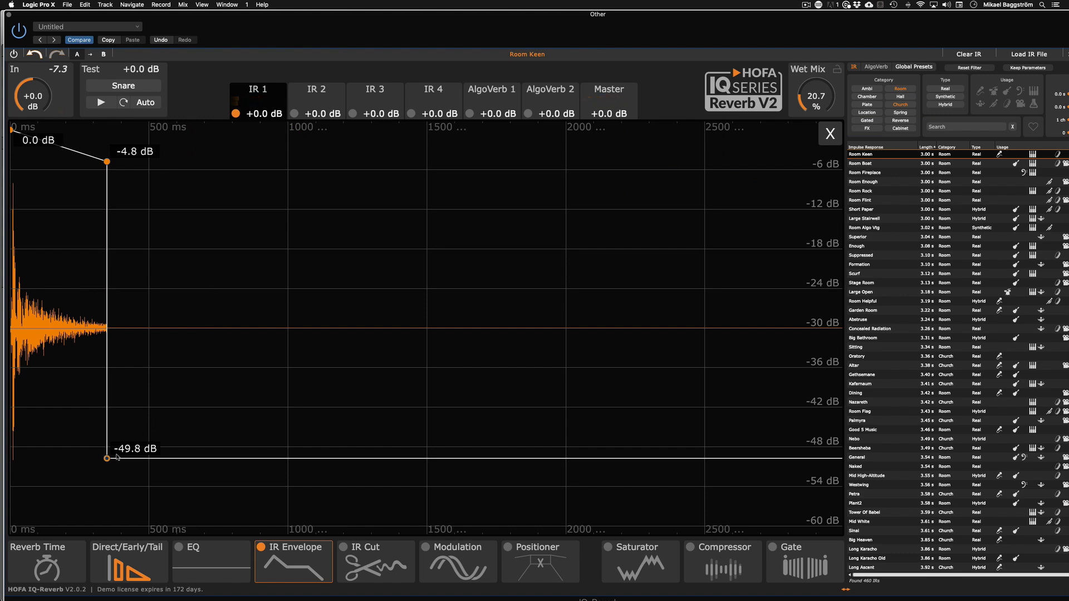
double_click(108, 460)
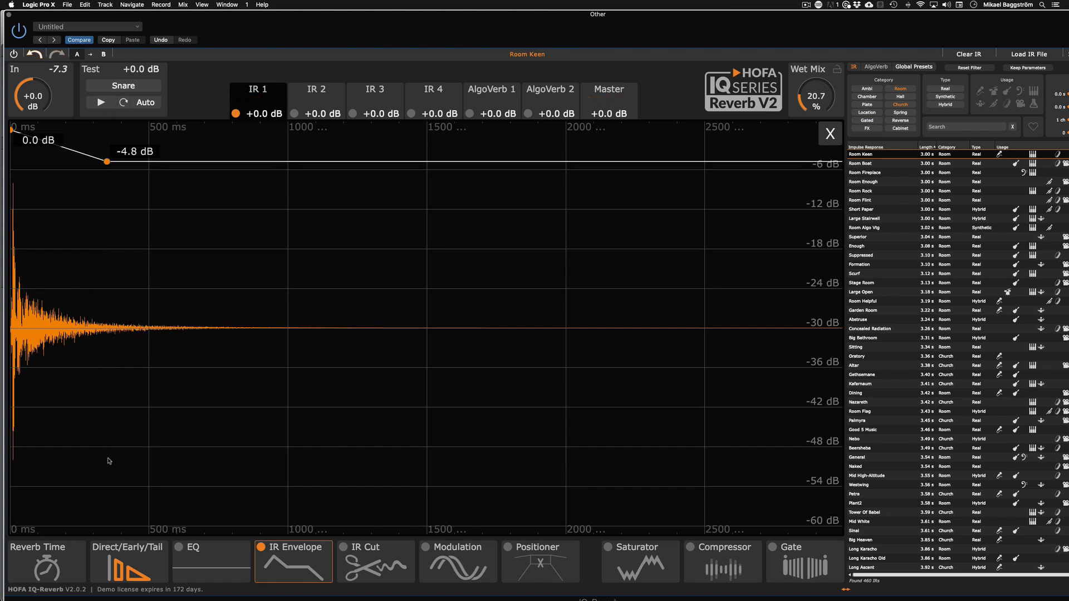
double_click(107, 161)
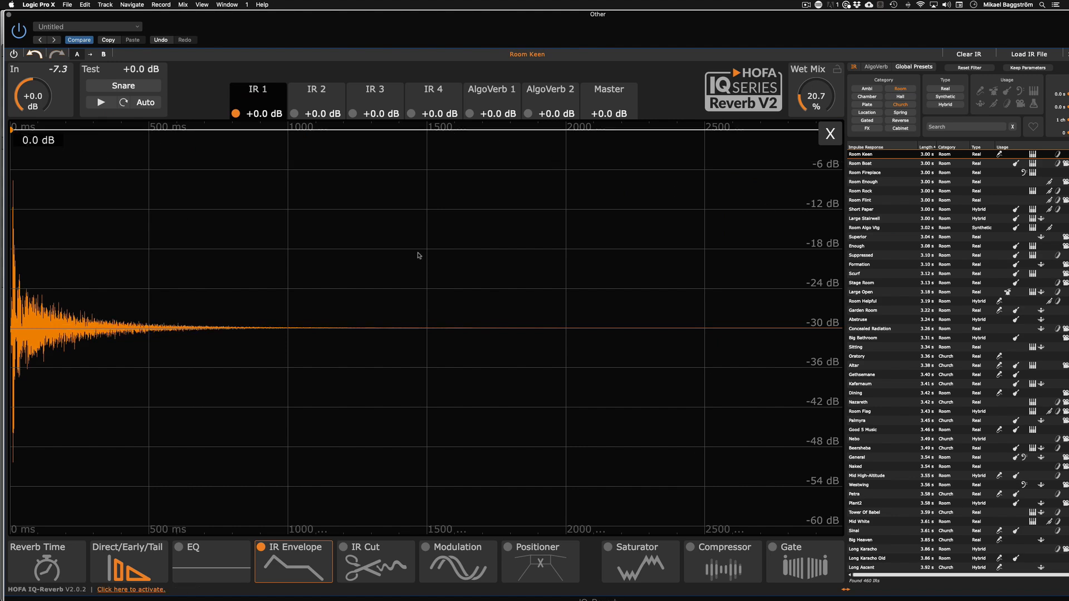
Look at the IR Cut settings, and enable Modulation on IR 1 with a Rate of 2.1 Hz and Depth of 42.0%
left_click(367, 575)
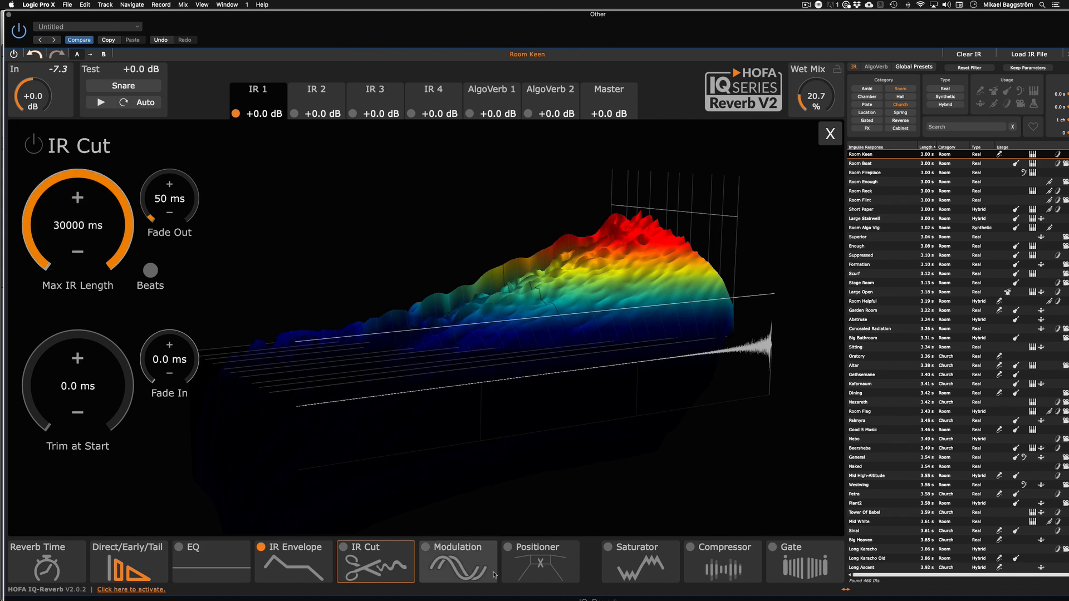
left_click(473, 551)
left_click(290, 247)
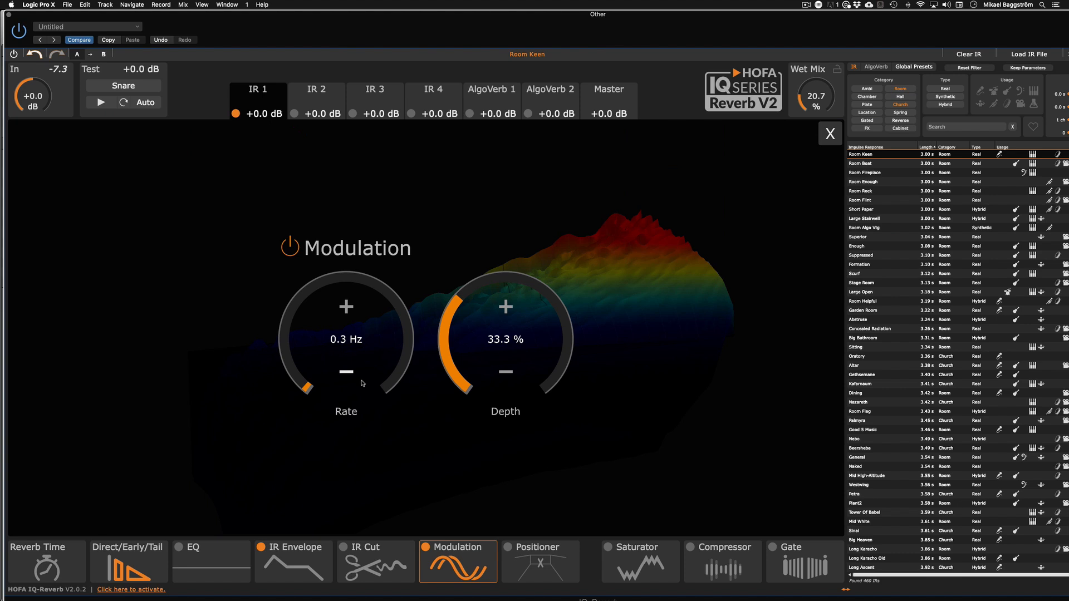
left_click_drag(357, 353, 360, 317)
left_click_drag(476, 329, 477, 310)
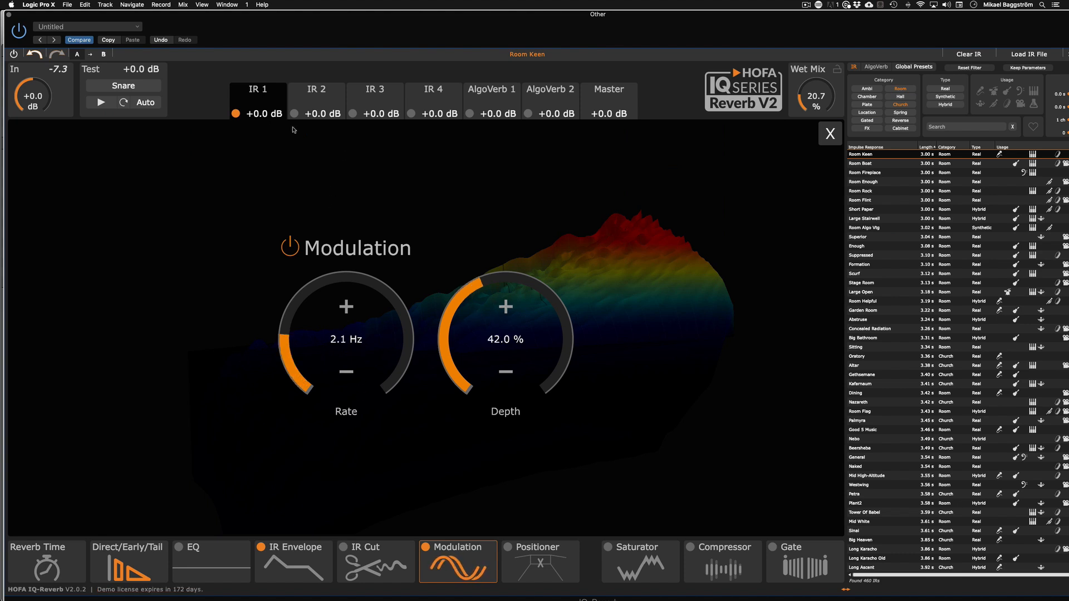
Compare IR 1 with Modulation off and on, and lower its Rate to 1.4 Hz and Depth to 24.6%
left_click(291, 248)
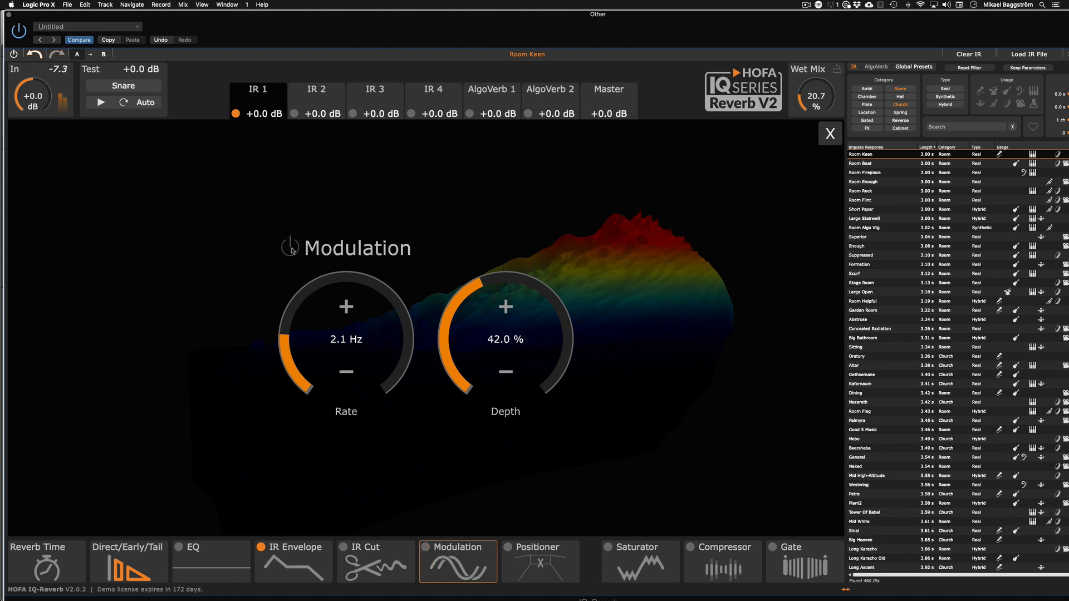
left_click(291, 249)
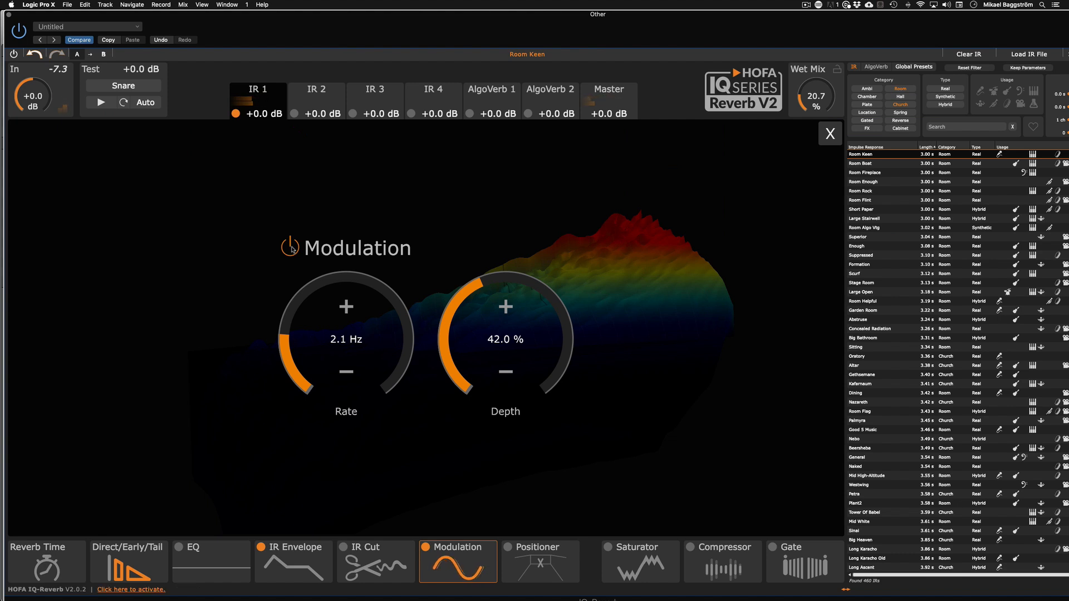
left_click(291, 249)
left_click_drag(478, 331, 474, 341)
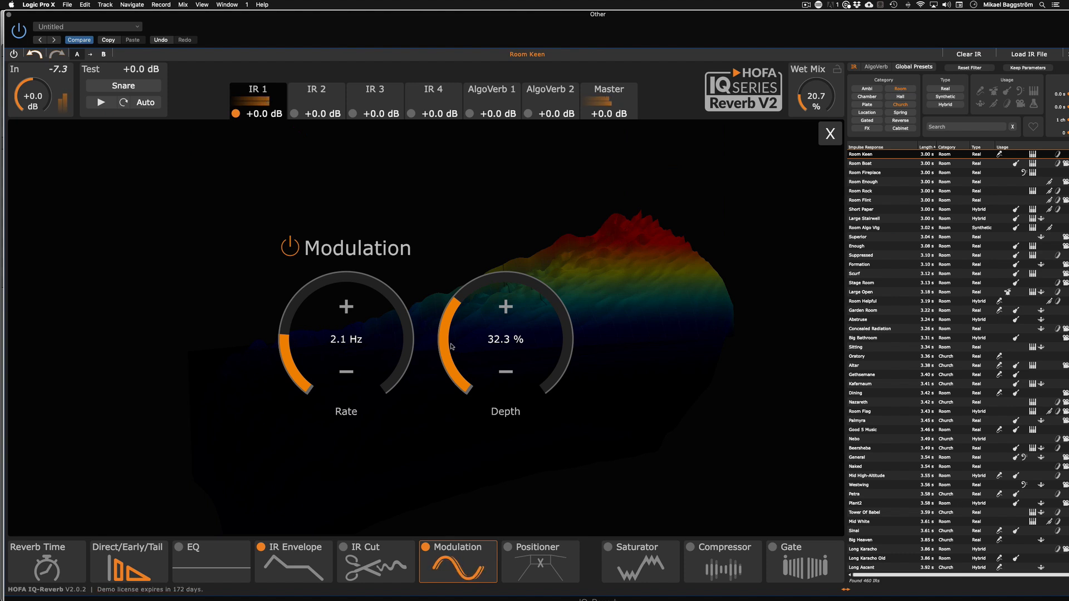
left_click_drag(384, 333, 479, 346)
double_click(478, 345)
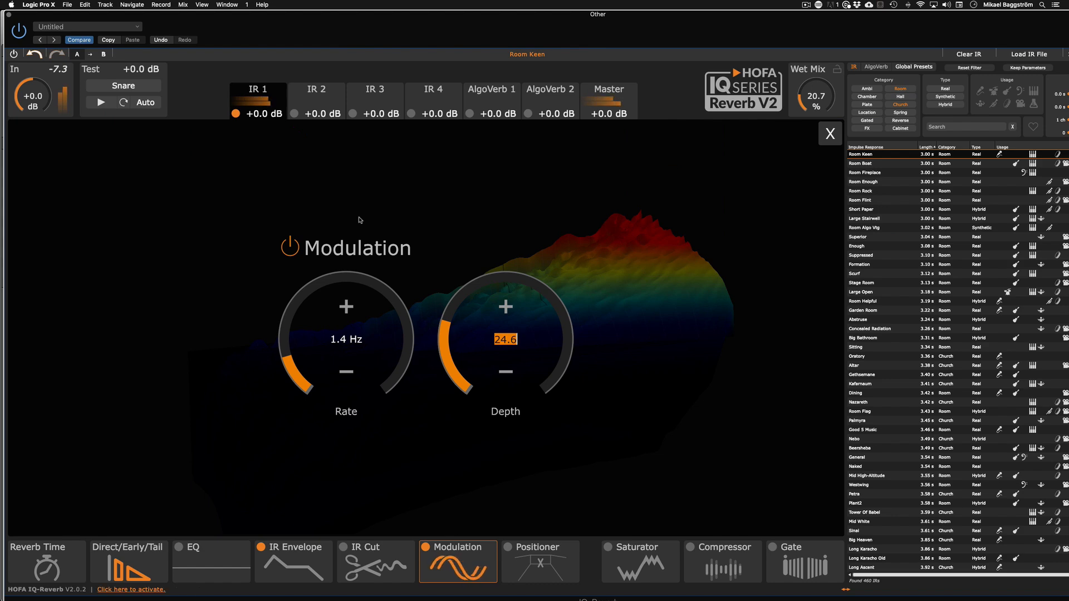
Add an EQ bell band to IR 2 at about 1508 Hz with a gain of about 13.98 dB
left_click(309, 104)
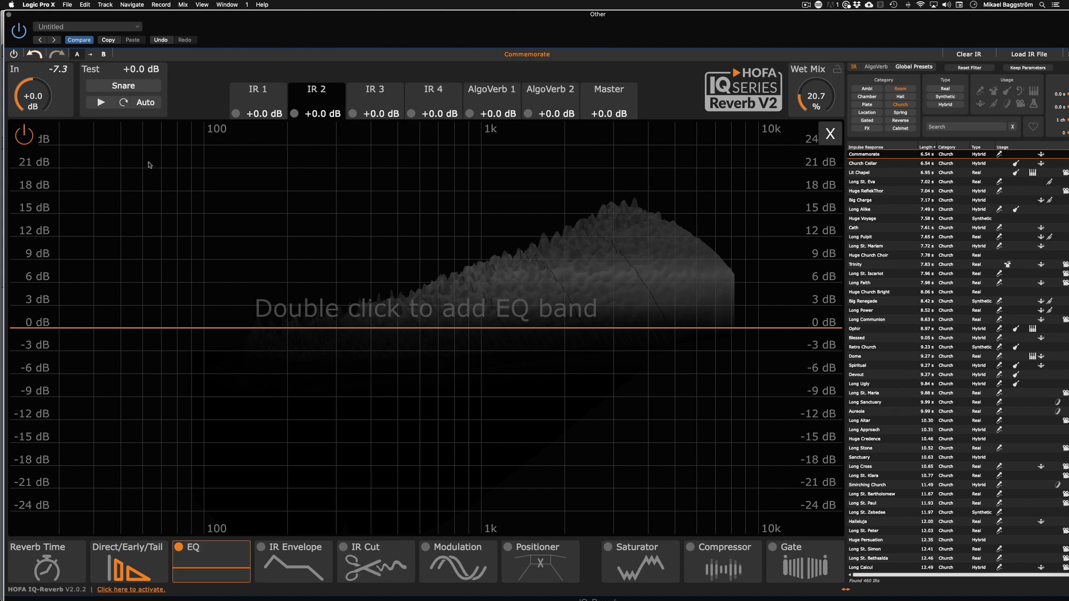
double_click(213, 331)
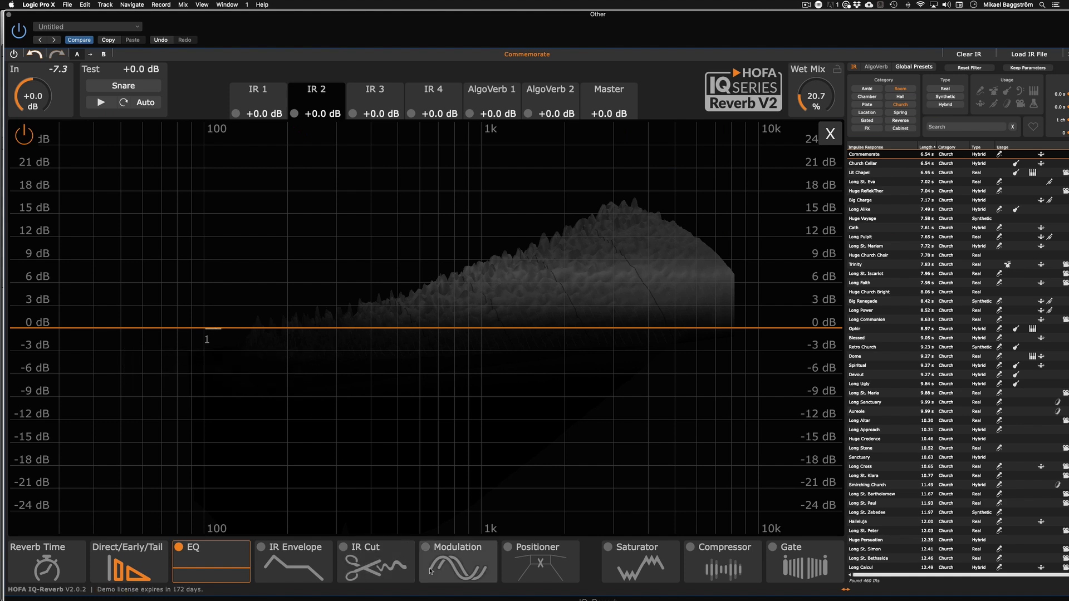
mouse_move(213, 330)
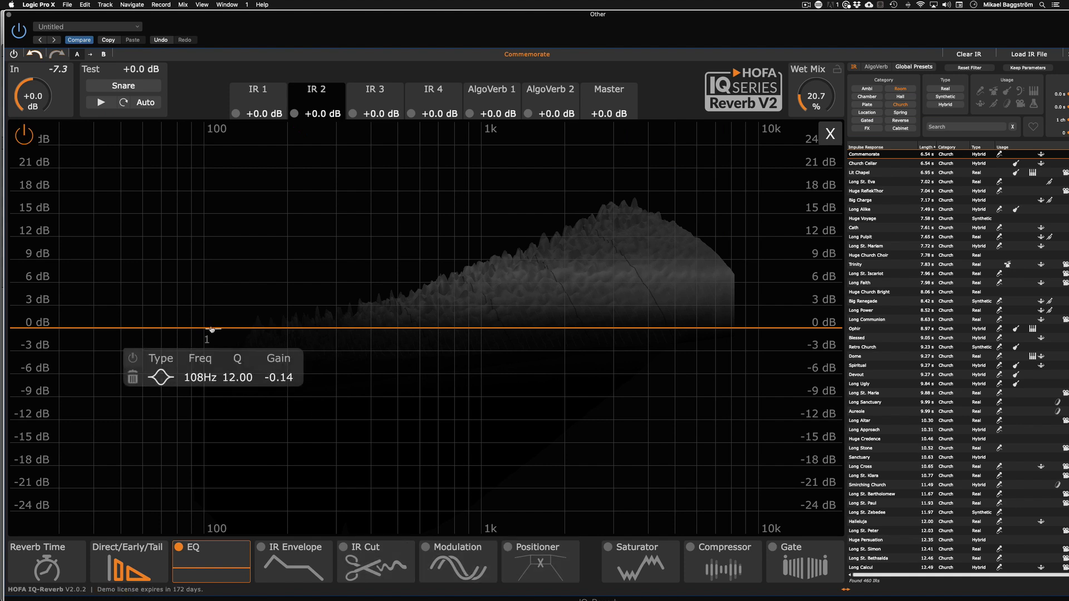
left_click_drag(216, 329, 479, 212)
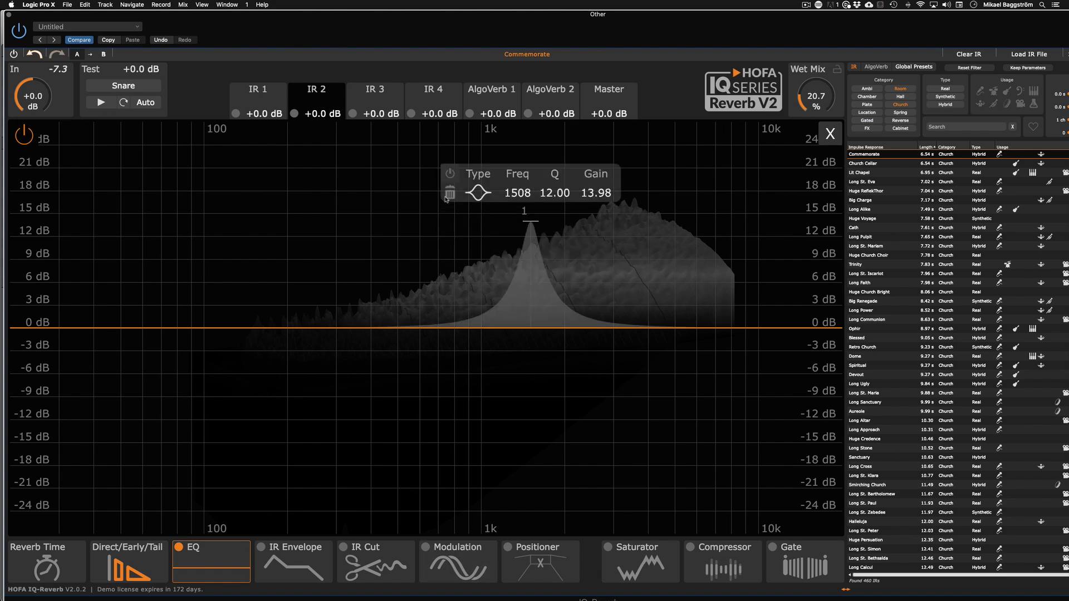
Enable IR 2 and add an active 6 dB/Oct low-cut EQ band, moving its cutoff from about 369 Hz to 725 Hz
left_click(294, 113)
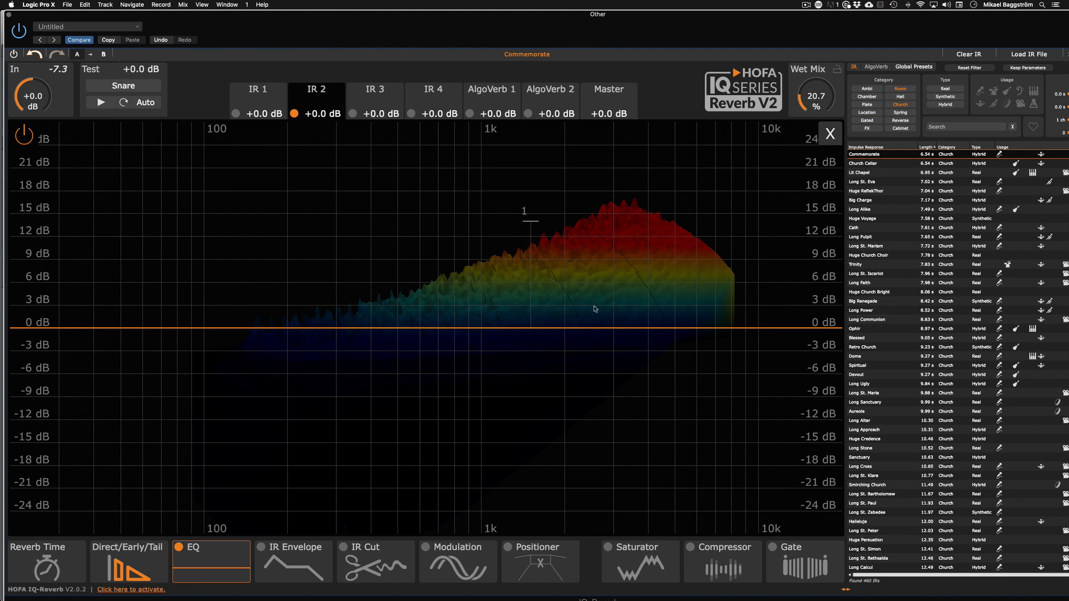
mouse_move(363, 332)
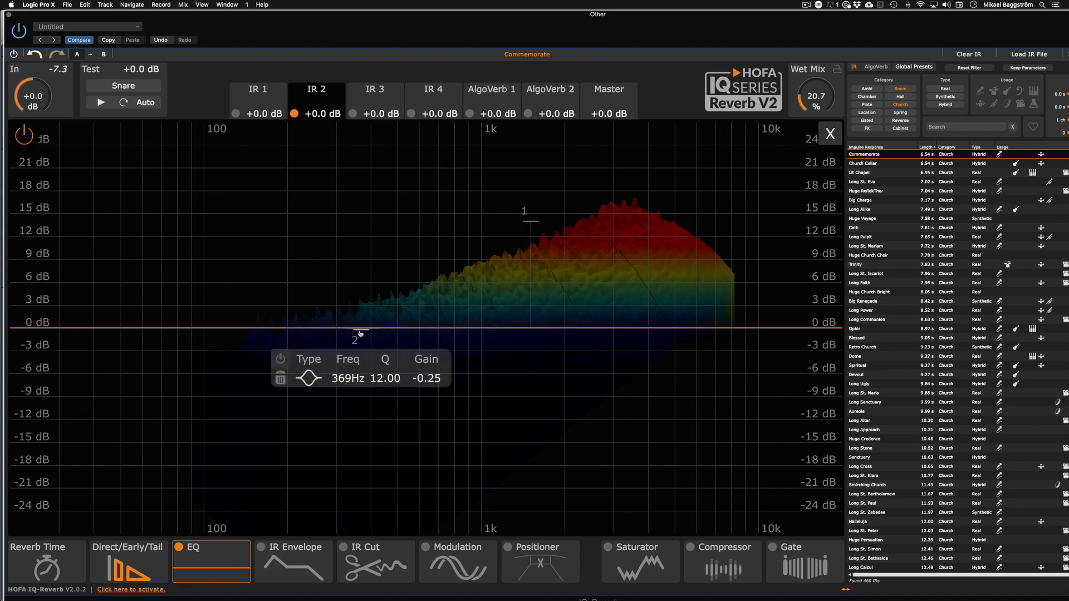
left_click(310, 380)
left_click(315, 339)
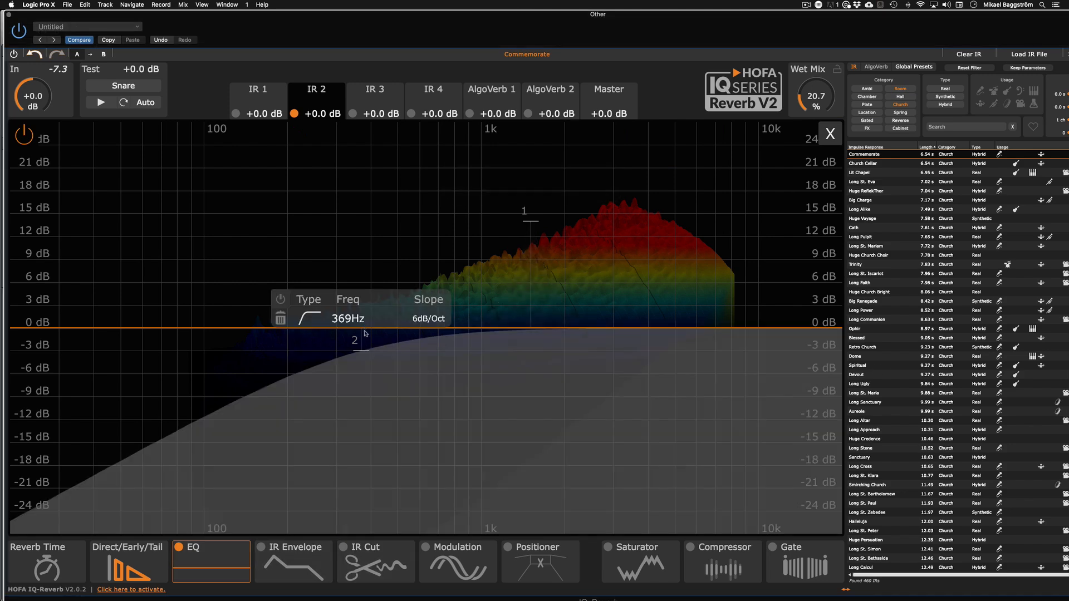
left_click(282, 301)
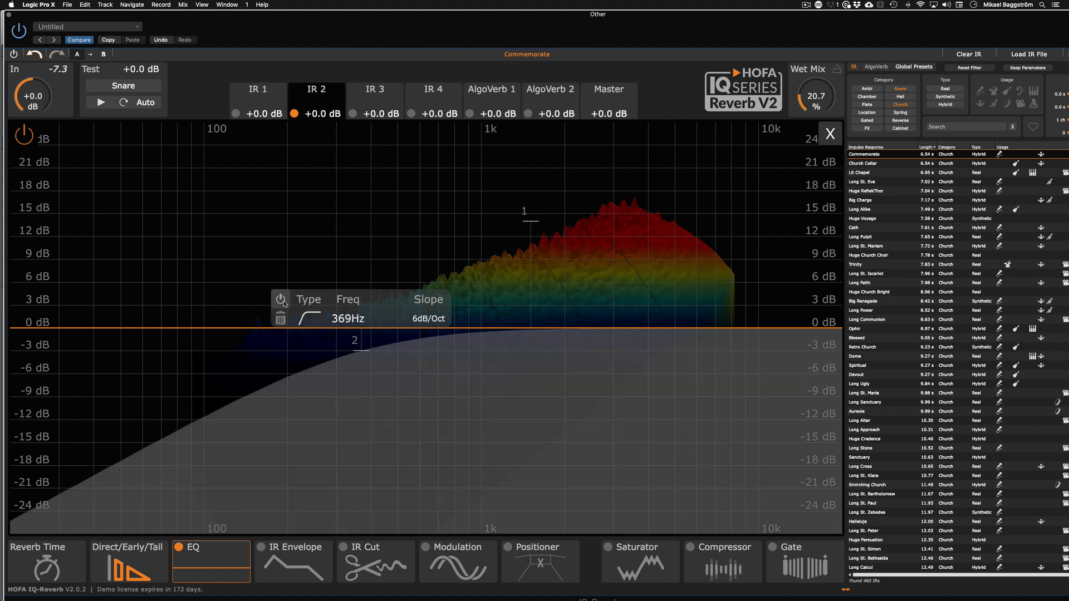
left_click_drag(353, 351, 437, 351)
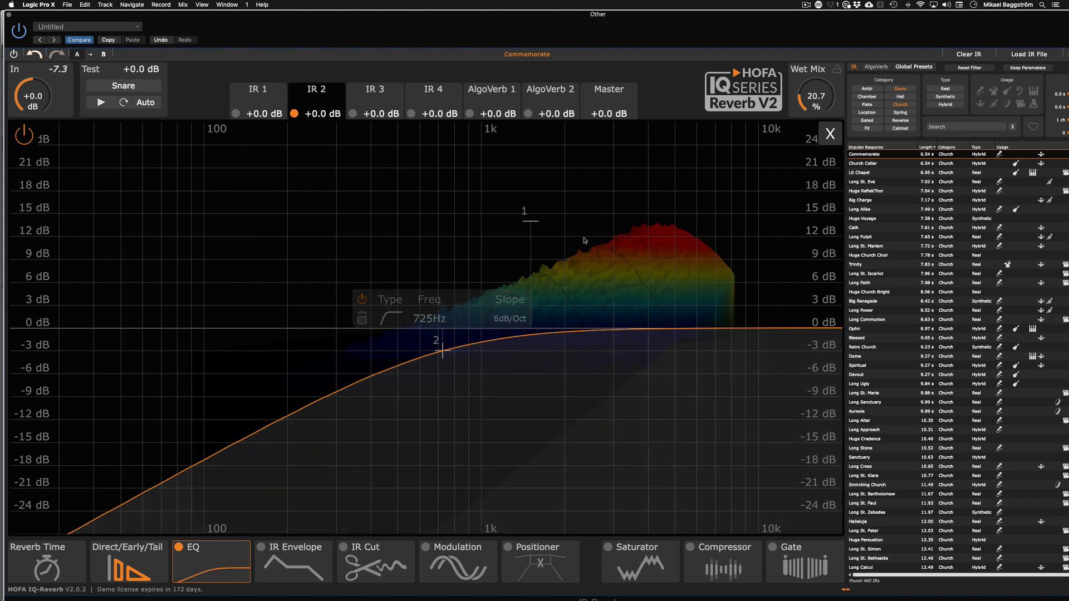
Load the Long Faith impulse response into IR 2, and enable the EQ on both IR 2 and IR 1
left_click(875, 284)
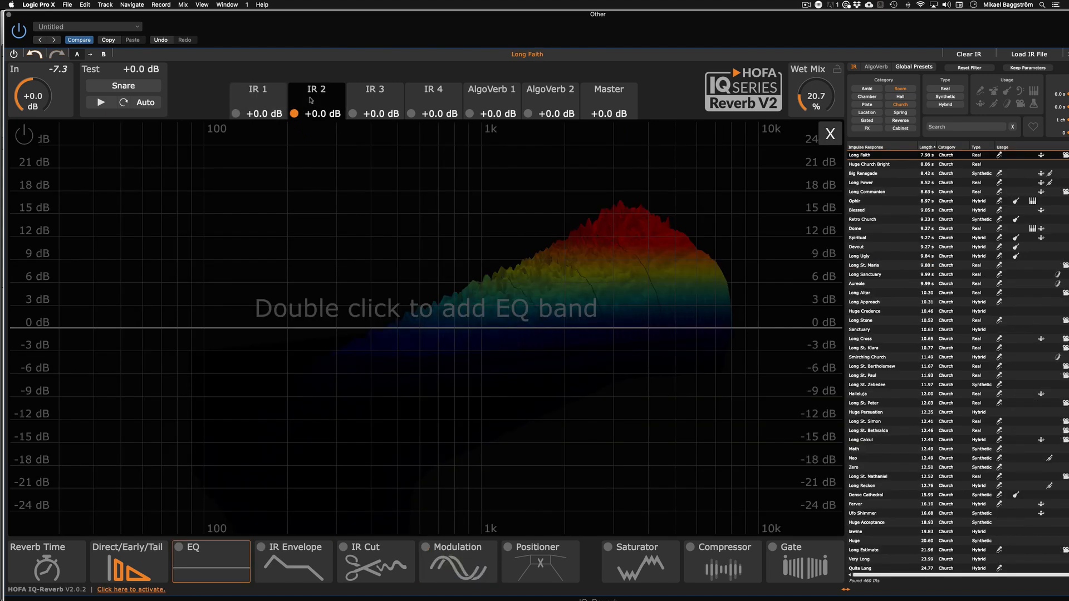
left_click(183, 548)
left_click(258, 92)
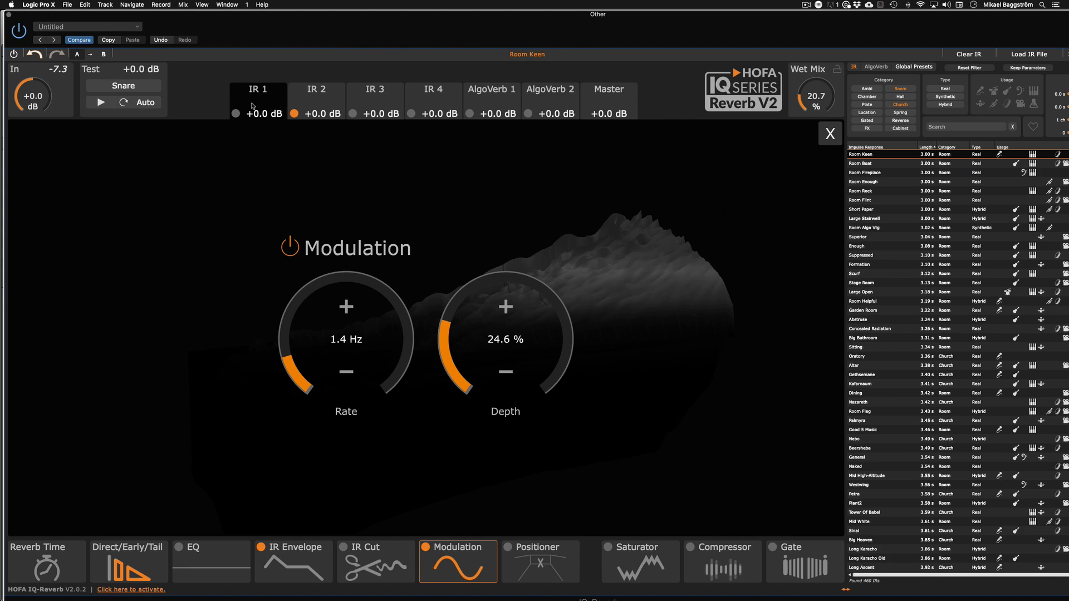
left_click(222, 549)
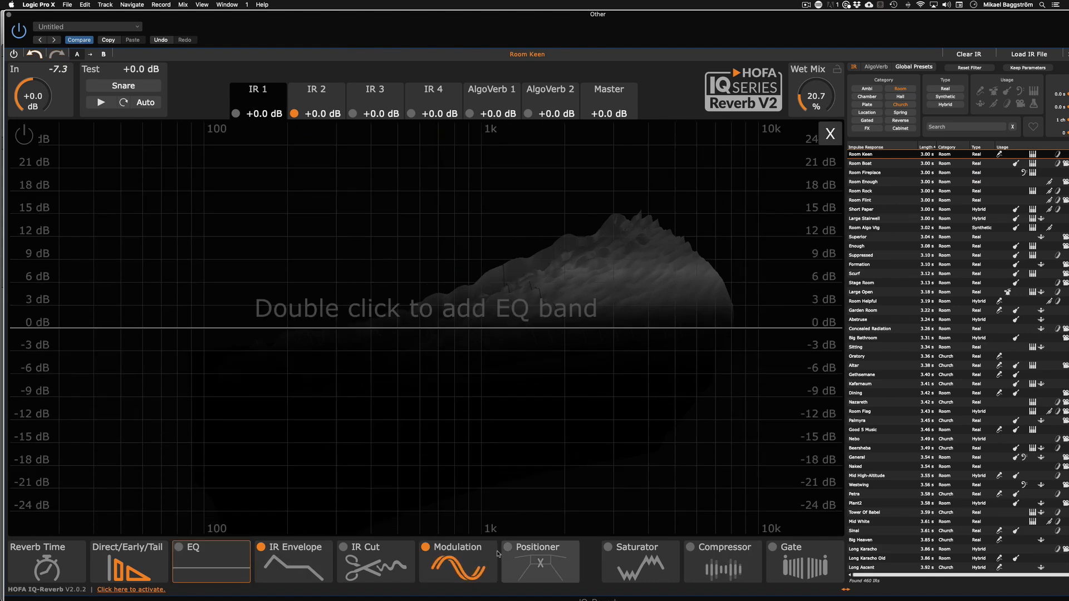
left_click(478, 546)
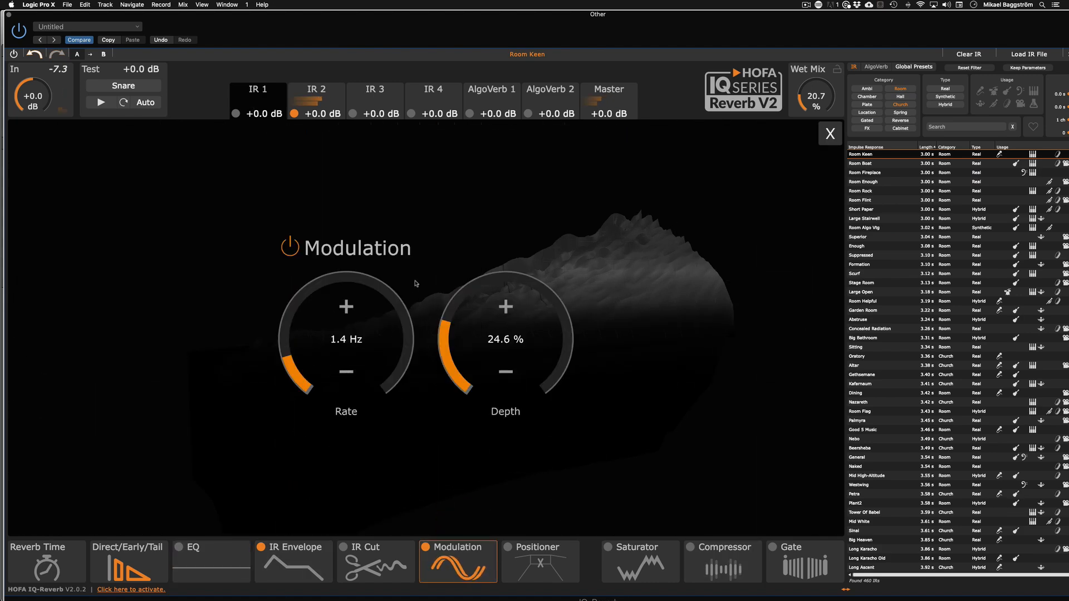
left_click(239, 556)
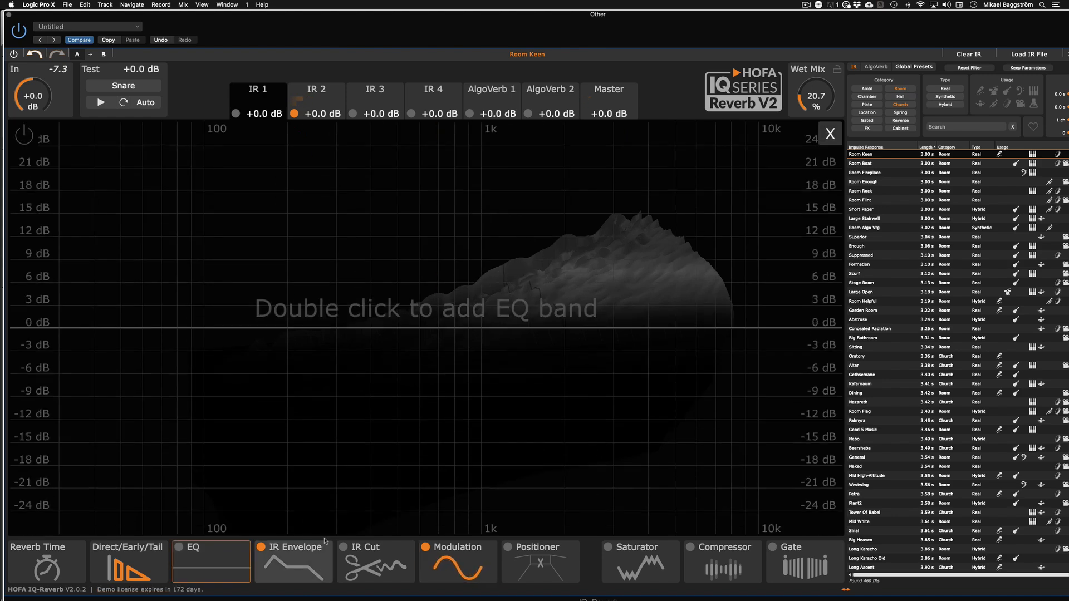
left_click(179, 548)
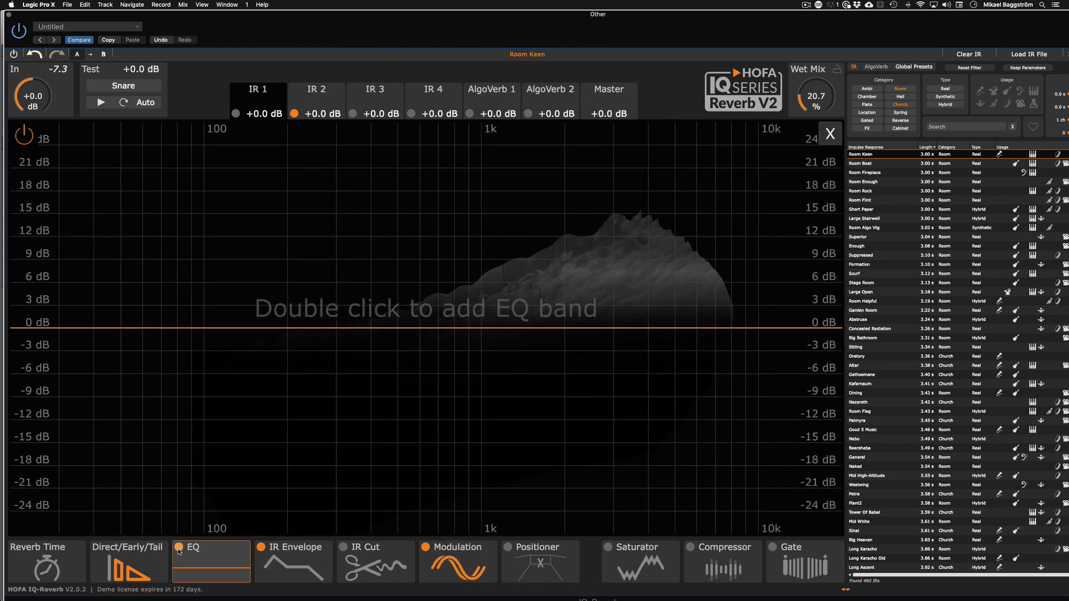
Add an EQ band to IR 2 at about 561 Hz, make it a 6 dB/Oct low cut, and shift its cutoff slightly higher
left_click(316, 96)
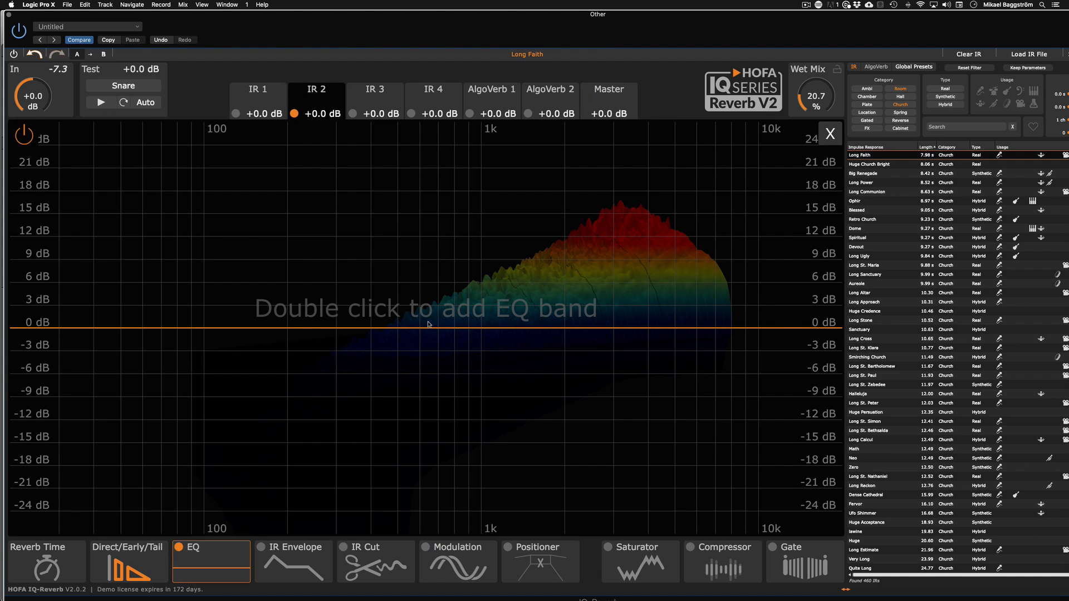
double_click(411, 318)
left_click_drag(410, 317, 412, 321)
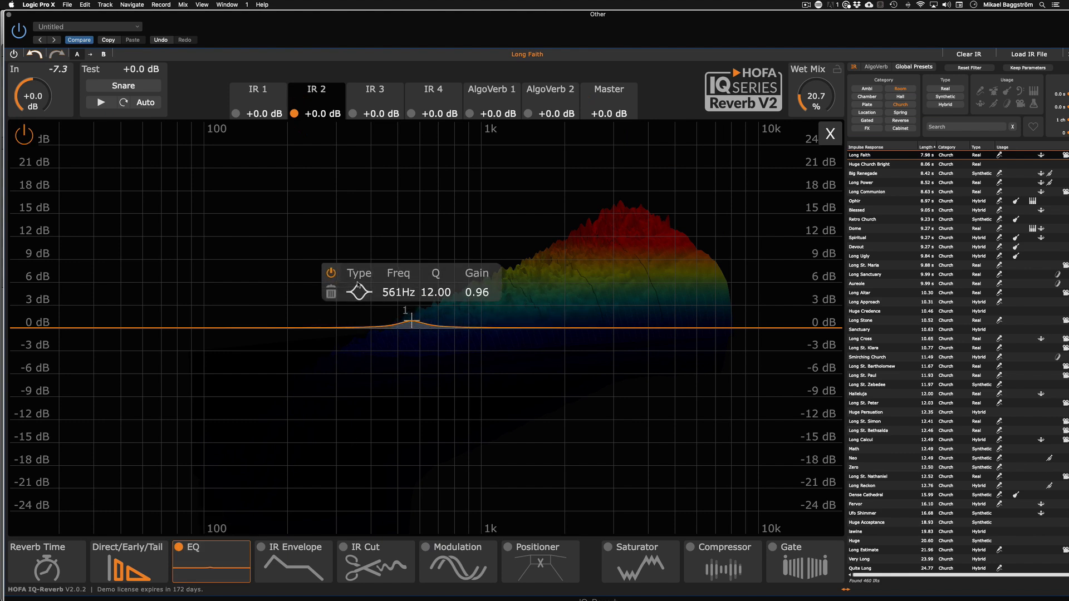
left_click(359, 287)
left_click(359, 254)
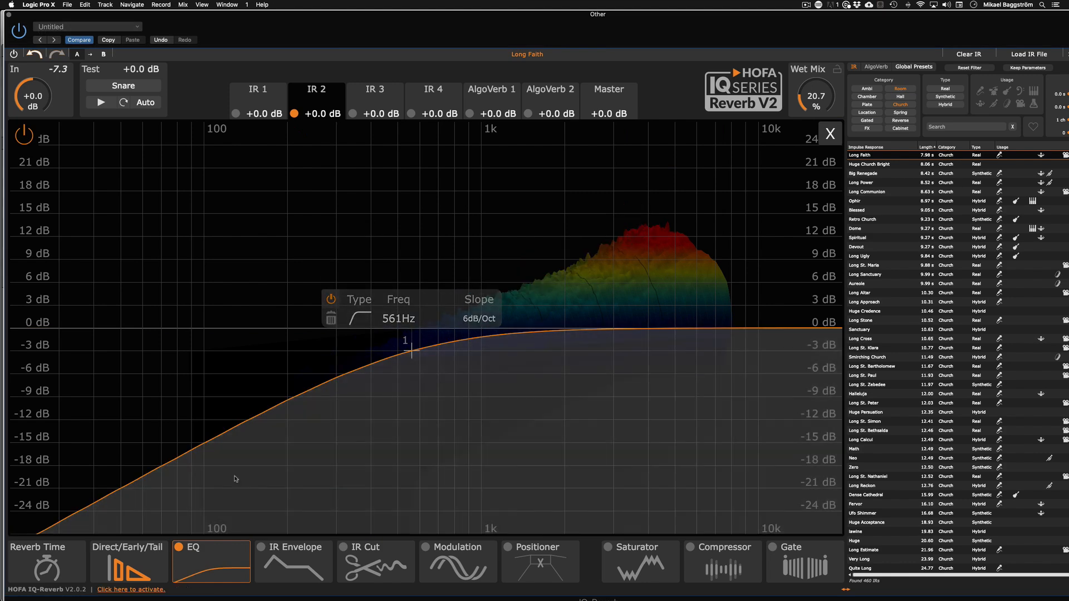
mouse_move(410, 347)
left_click_drag(413, 351, 445, 359)
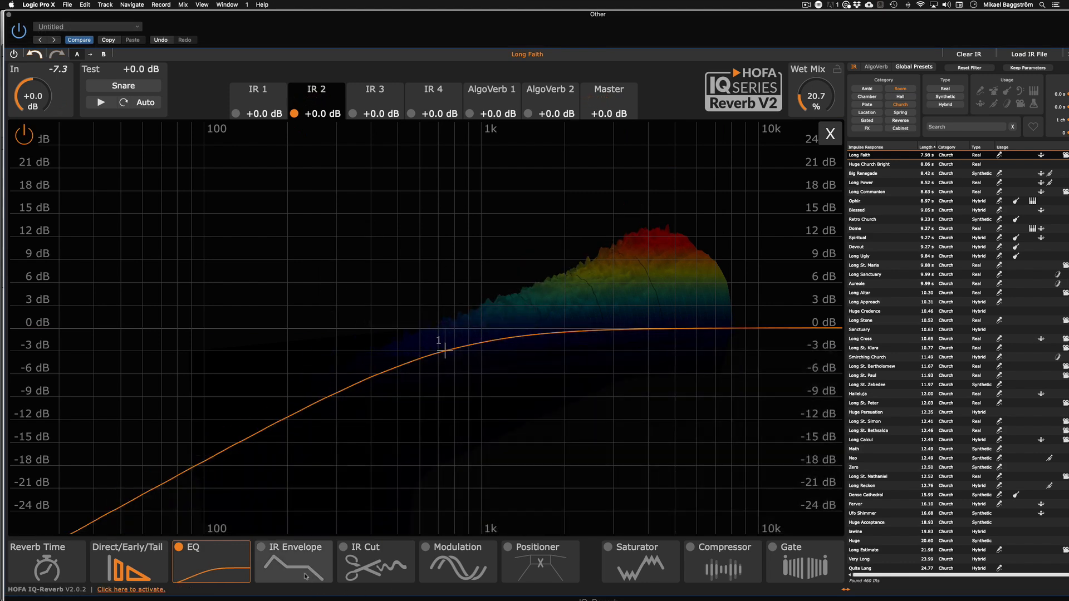
Enable Modulation on IR 2 with a Rate of 1.3 Hz and a Depth of 64.0%
left_click(424, 552)
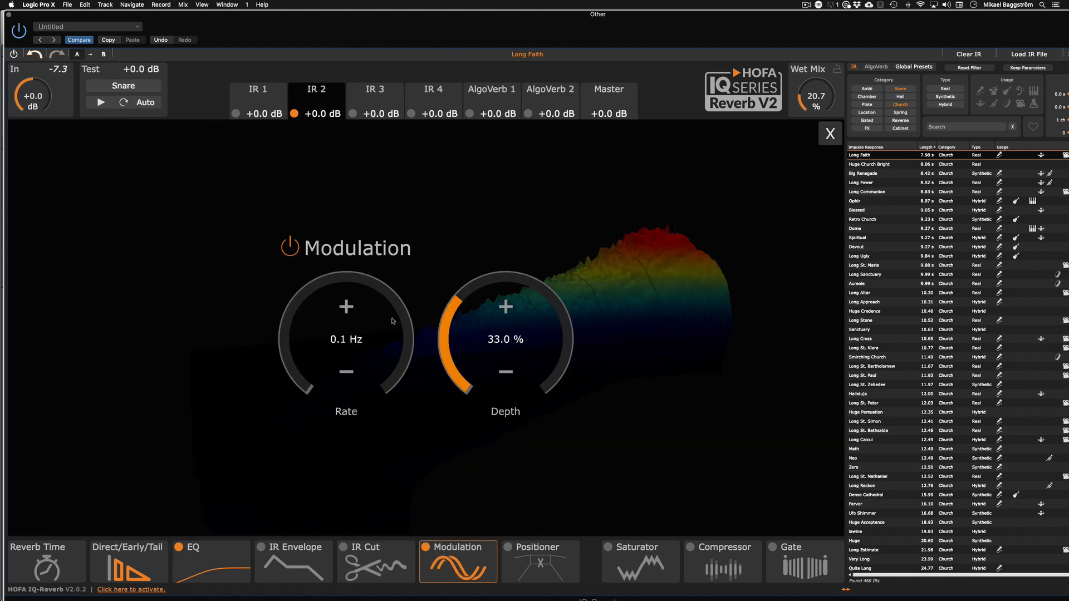
left_click_drag(317, 373, 312, 357)
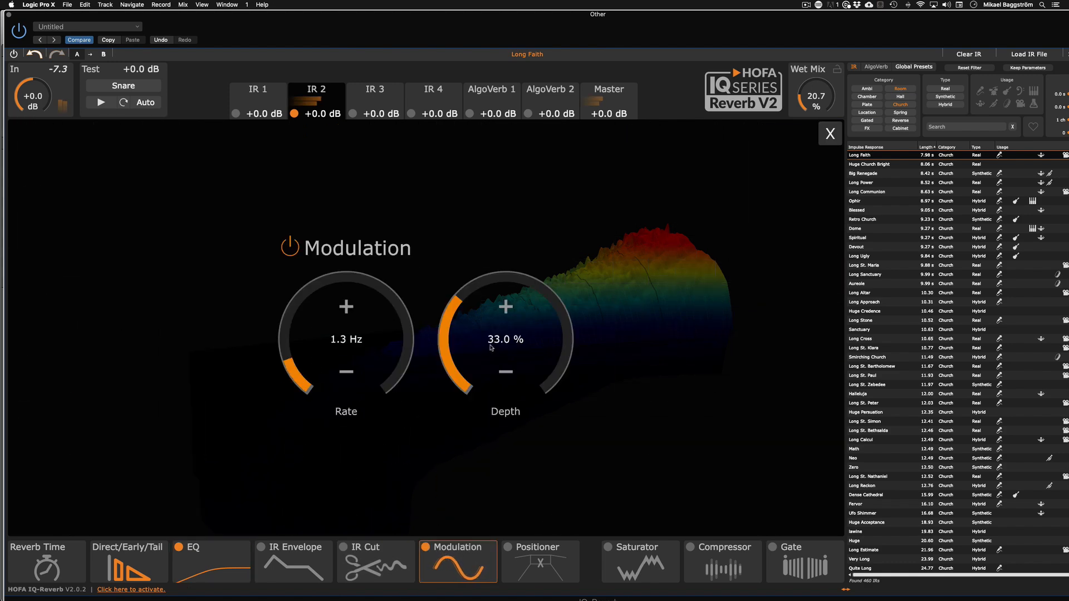
left_click_drag(489, 346, 507, 297)
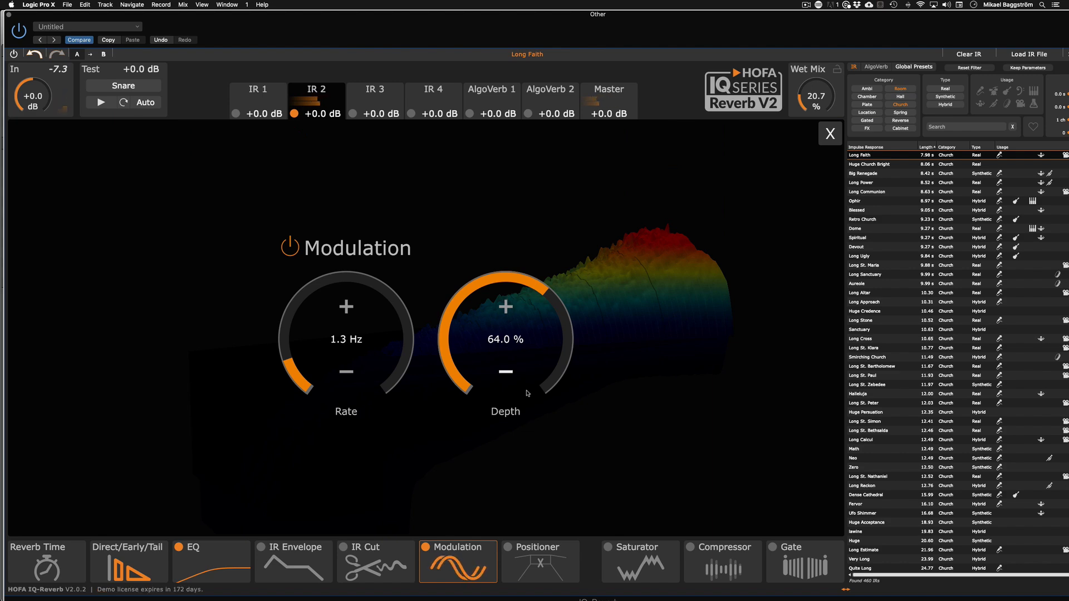
Make IR 1 the only active slot, and turn off its Modulation and EQ
left_click(258, 92)
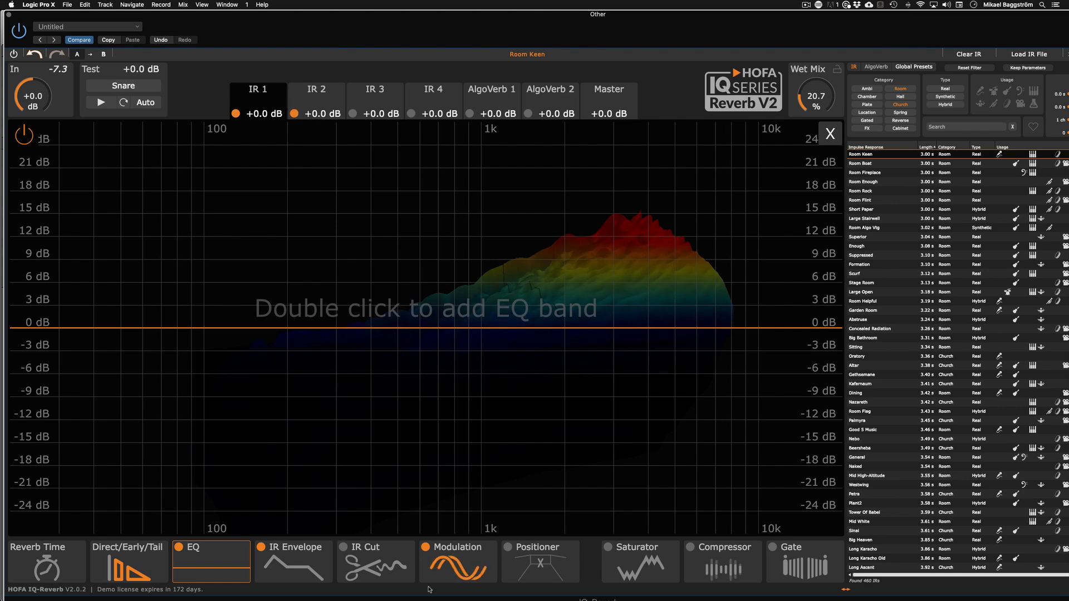
left_click(320, 114)
left_click(258, 92)
left_click(425, 547)
left_click(179, 548)
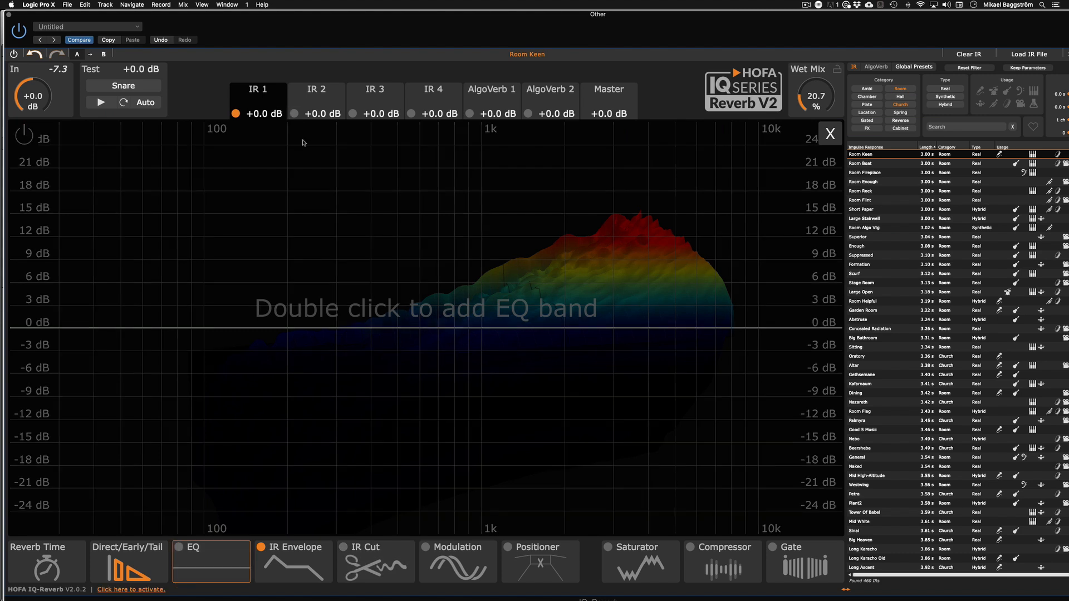
Replace the Room and Church category filters with Chamber, and load Chamber Mates into IR 1
left_click(903, 90)
left_click(904, 105)
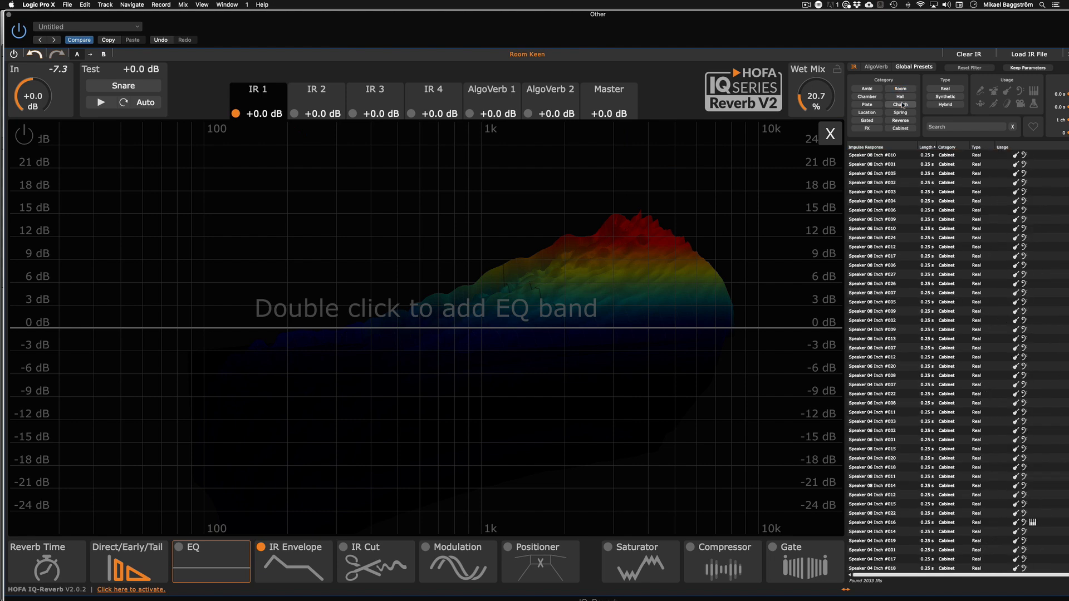
left_click(867, 96)
left_click(879, 174)
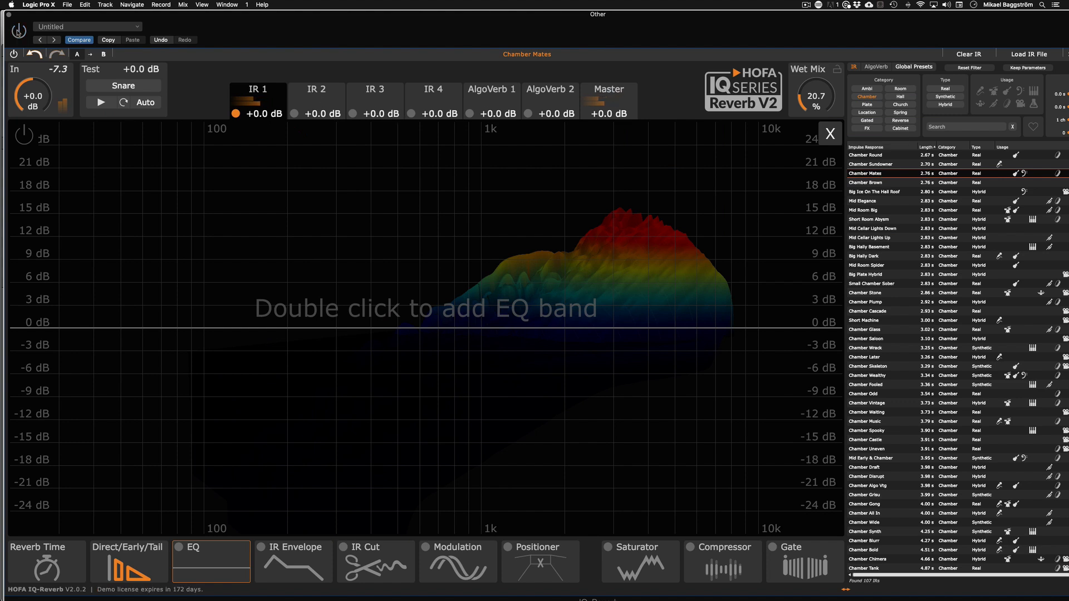
Compare the sound with IR 1 switched off and on
left_click(236, 114)
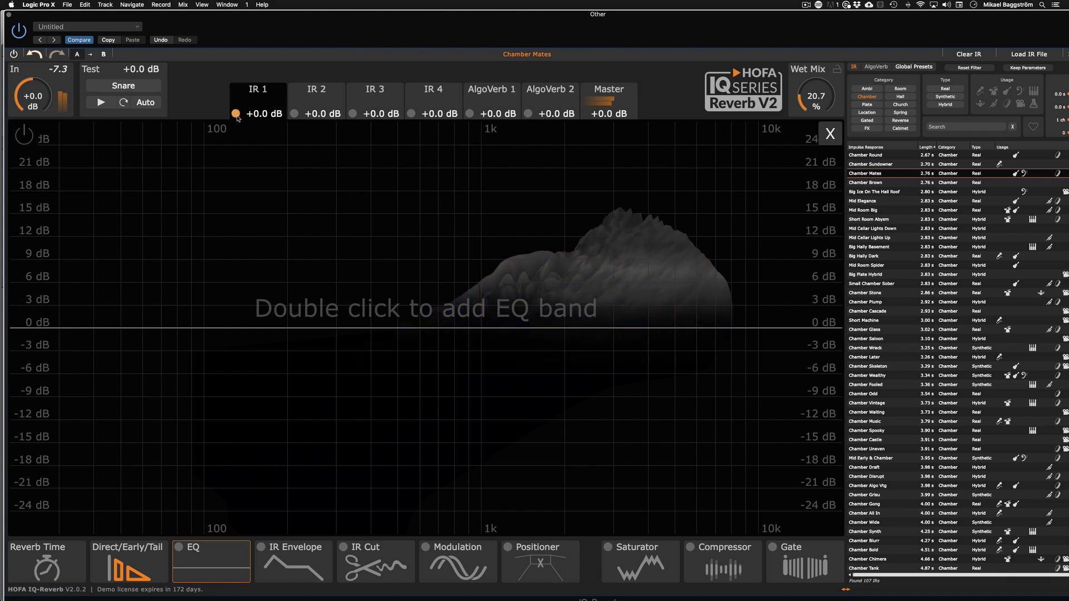
left_click(236, 114)
left_click(294, 114)
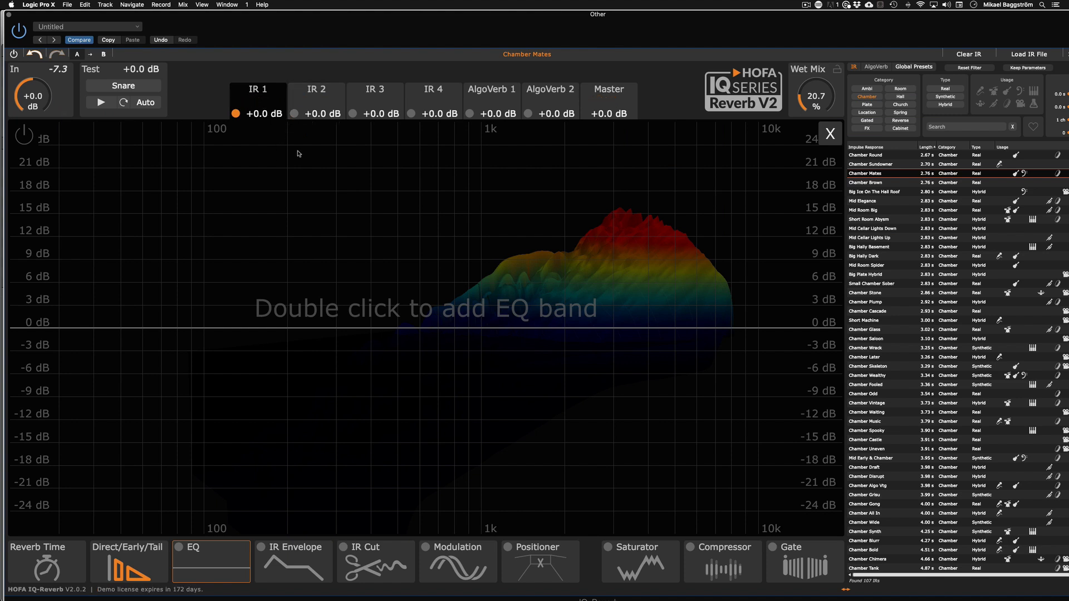
Enable the Positioner on IR 1 and try moving the sound source slightly forward near the room's centre
left_click(548, 568)
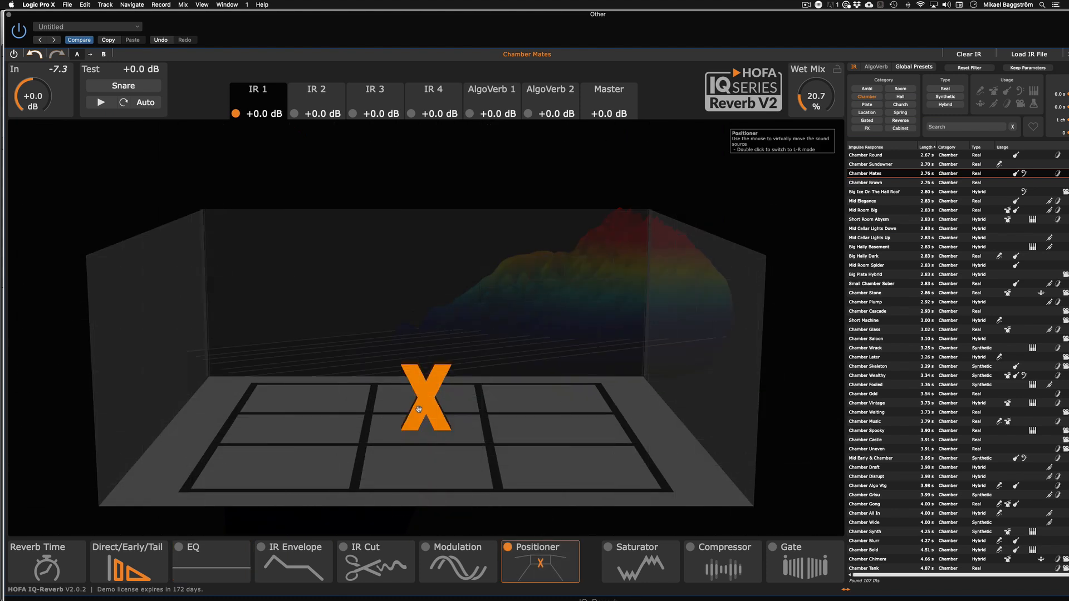
left_click_drag(402, 452, 443, 436)
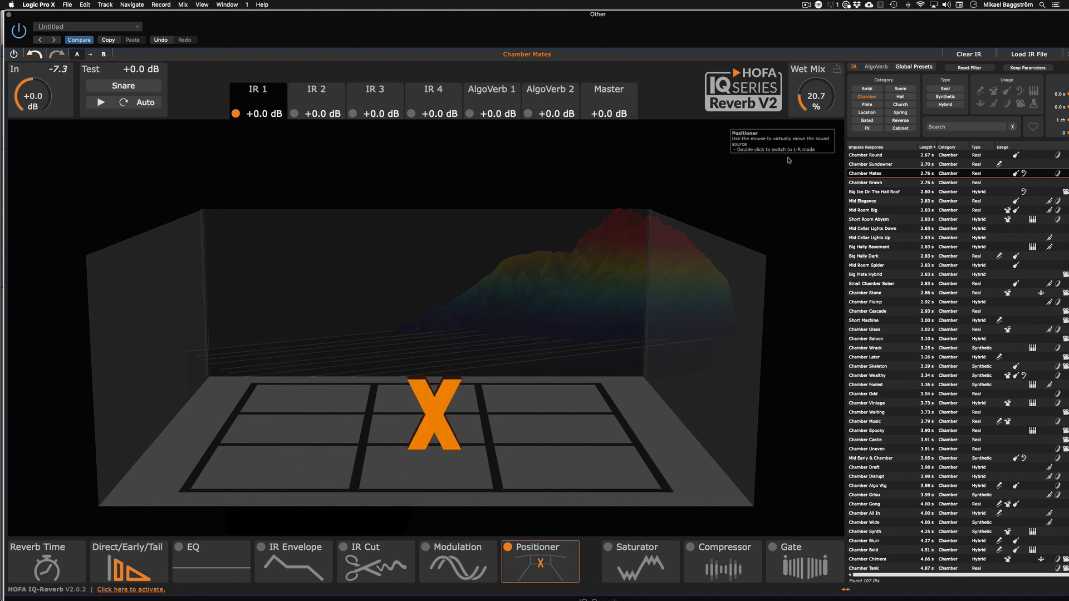
left_click_drag(455, 398, 431, 434)
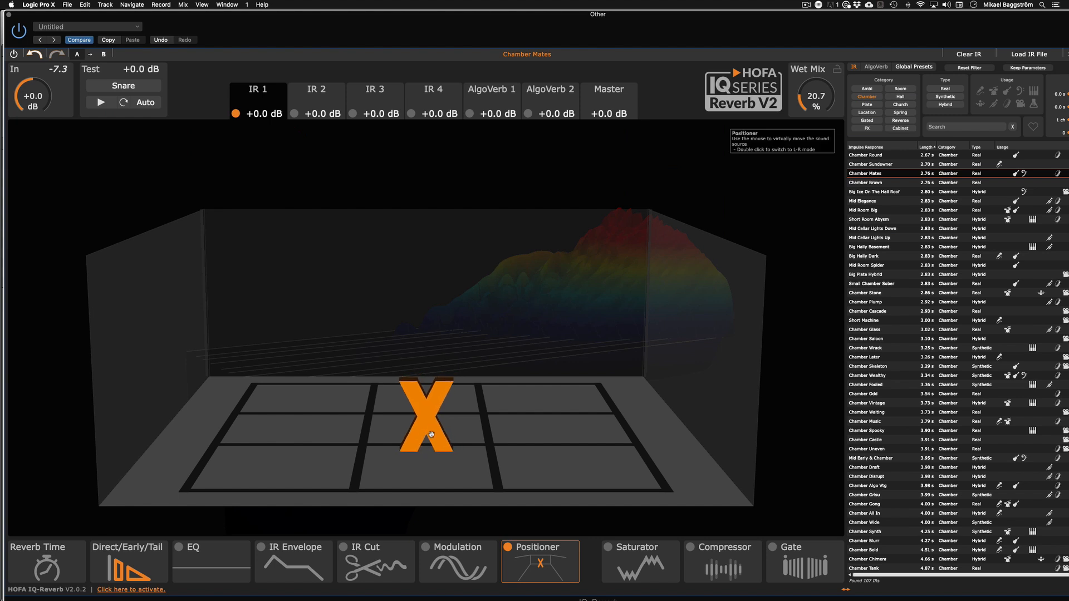
Load Mid Elegance into IR 1 with the Positioner enabled, and set the Wet Mix to 100.0%
left_click(892, 201)
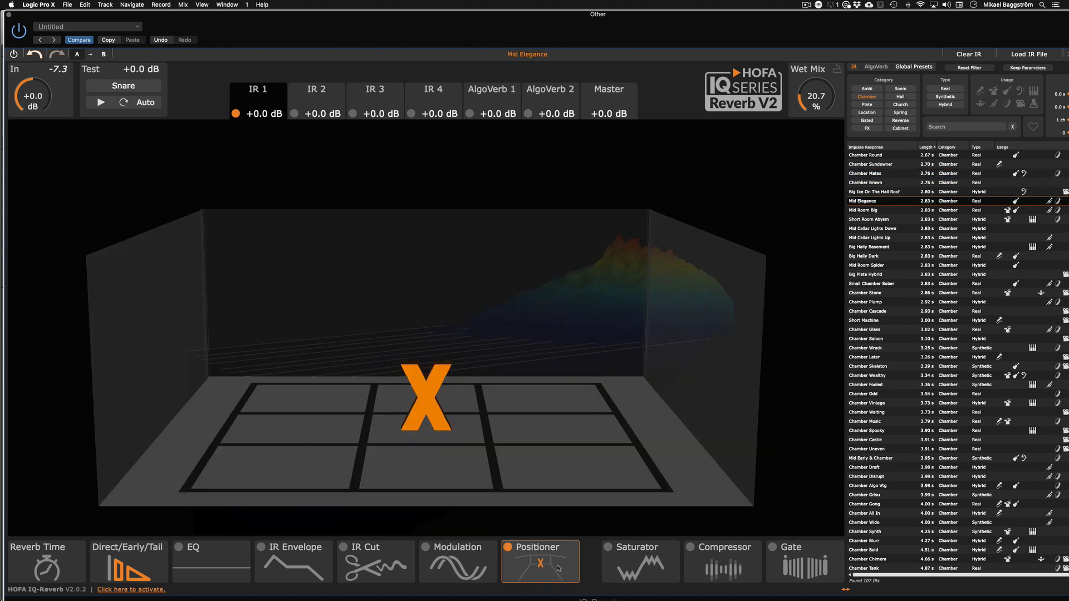
left_click_drag(823, 99, 839, 3)
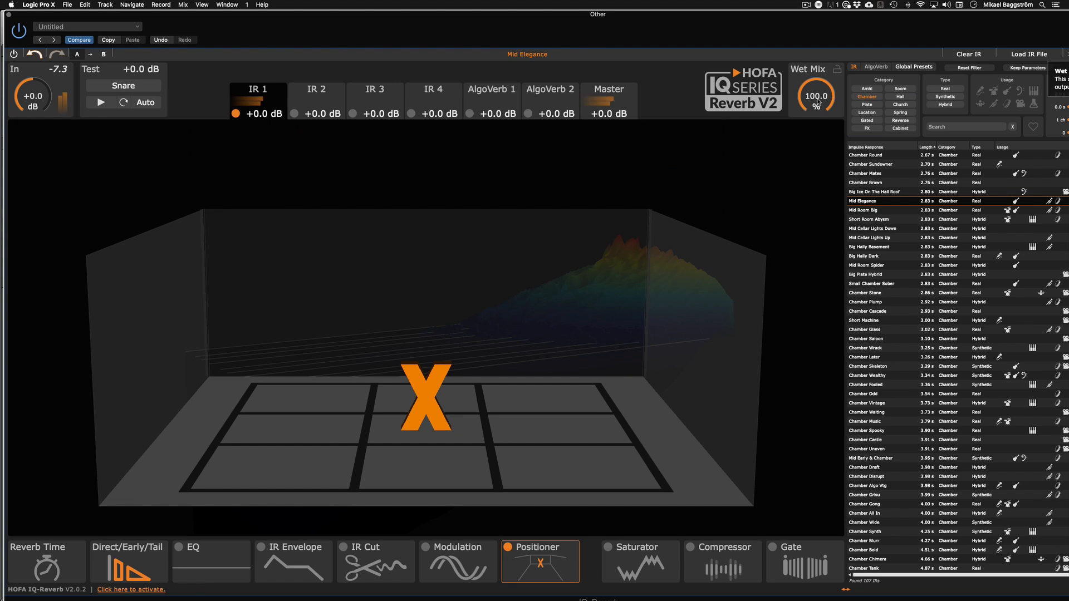
Try the sound source at the room's rear right with the Wet Mix at 0.0, 56.8 and 60.1%, and at the front centre
left_click_drag(431, 417, 522, 362)
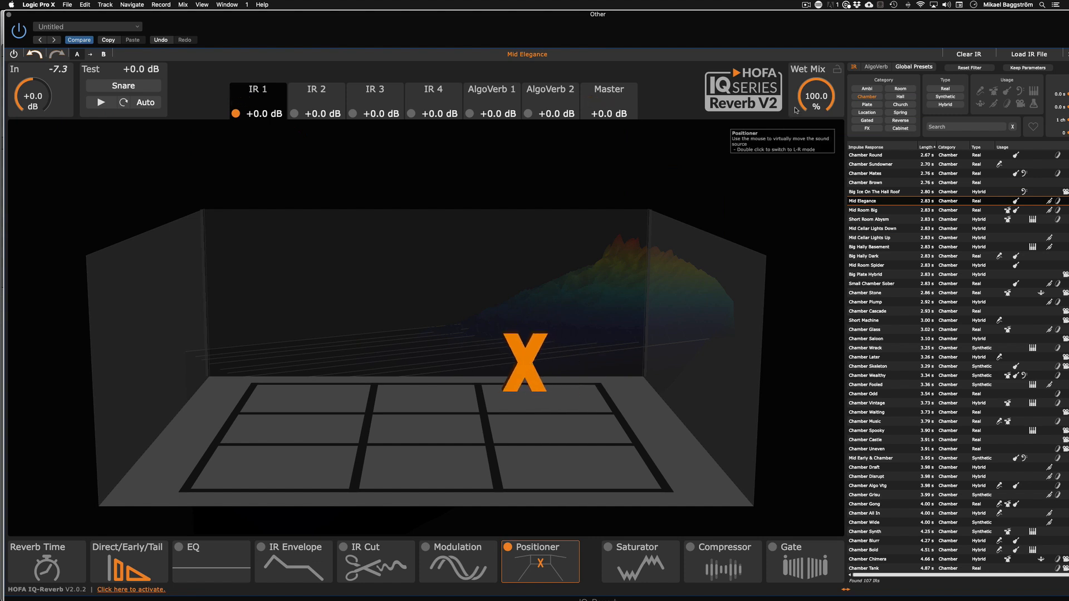
left_click_drag(809, 93, 815, 105)
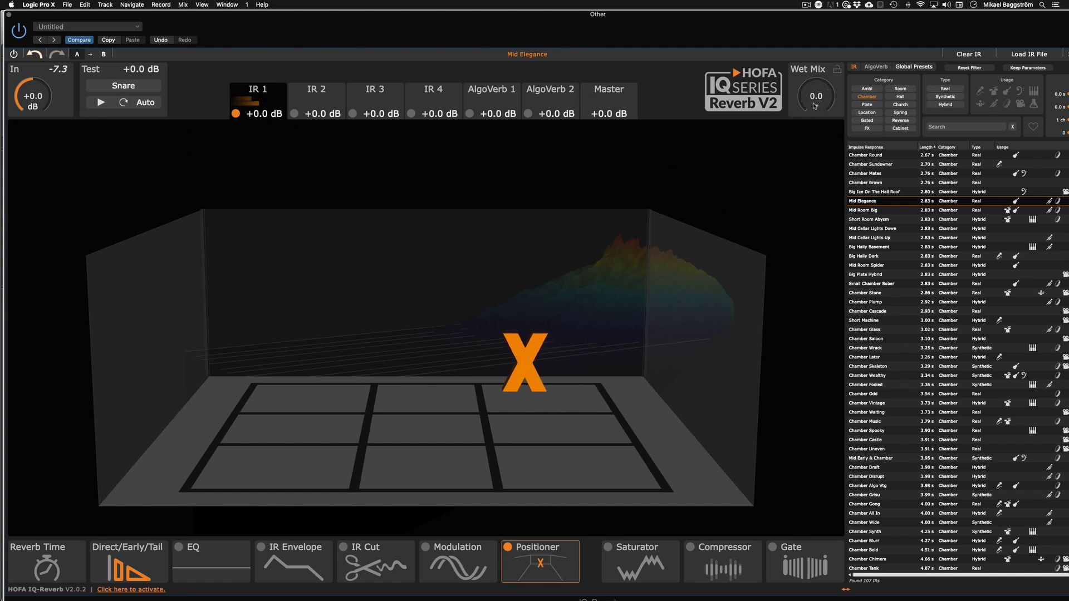
left_click_drag(820, 92, 820, 73)
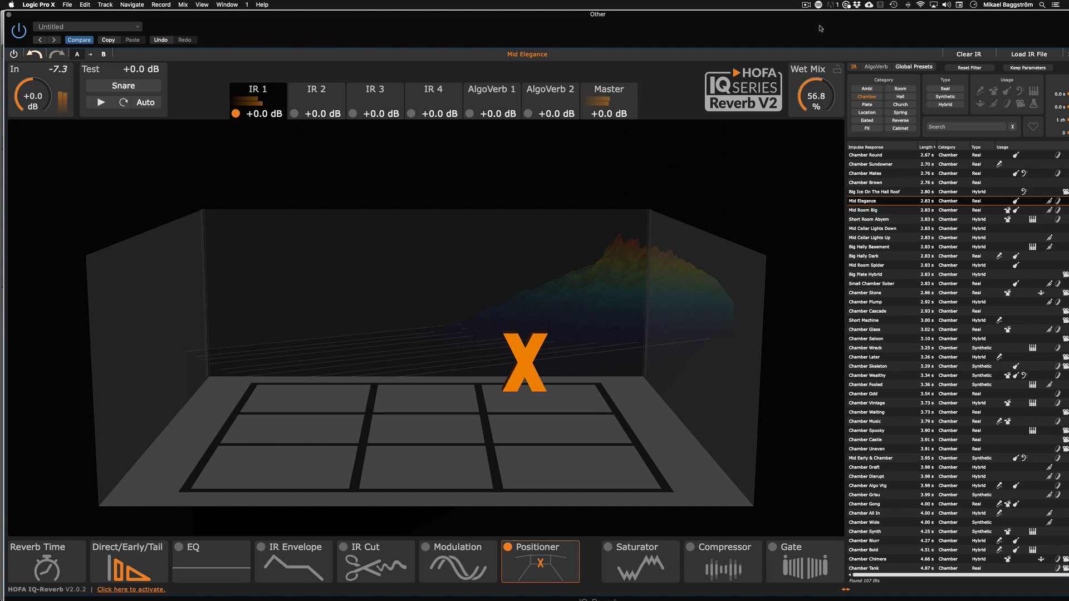
left_click_drag(820, 87, 804, 102)
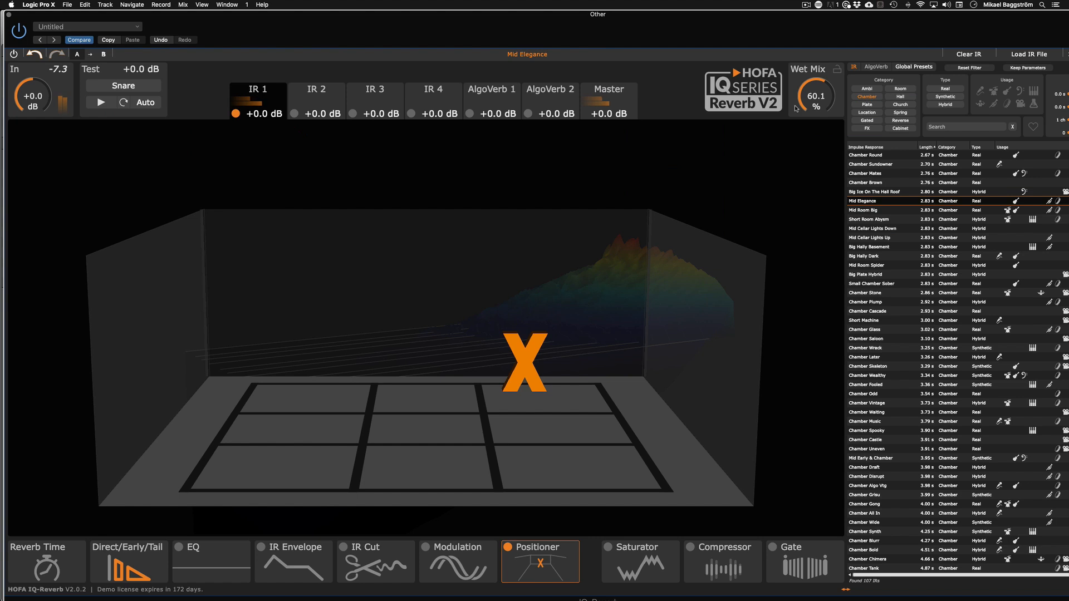
left_click_drag(516, 352, 428, 443)
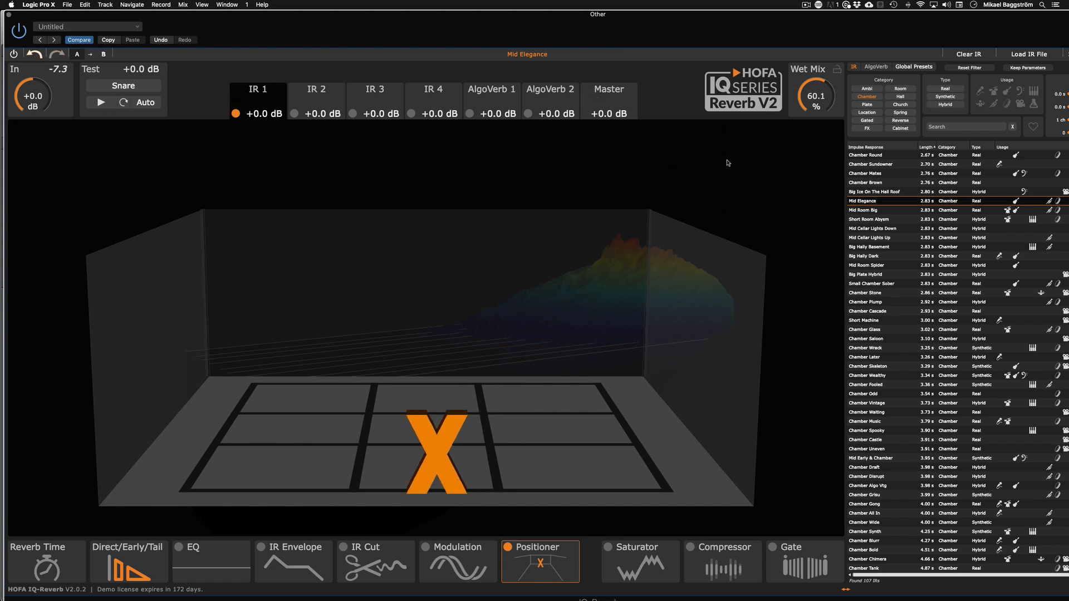
Set the Wet Mix to 59.5% and load Mid Room Big into IR 1
double_click(824, 94)
left_click_drag(824, 107, 825, 150)
left_click(887, 212)
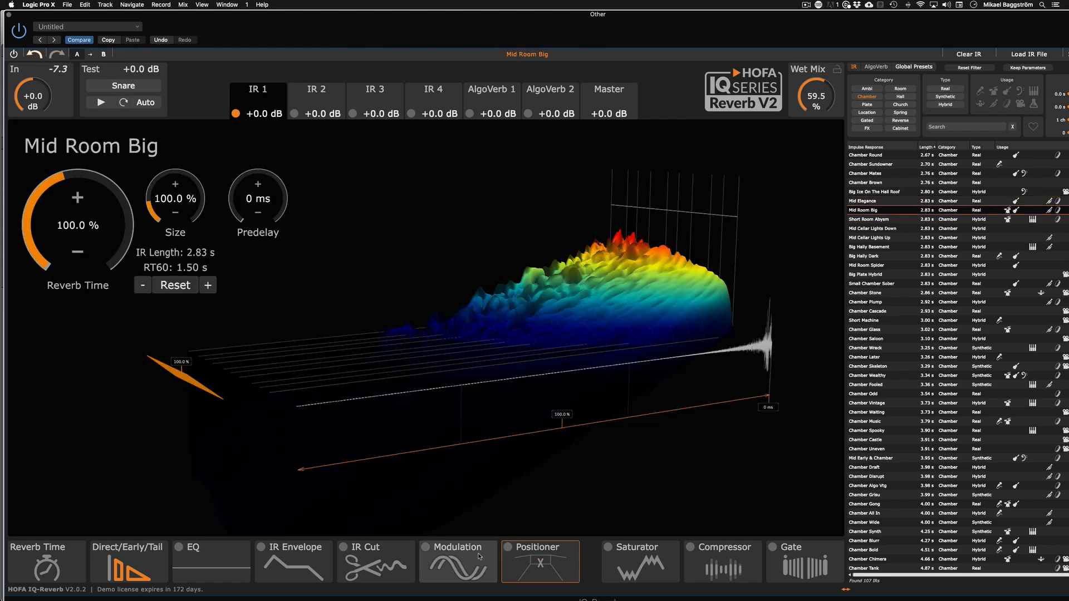
Enable the Saturator on IR 1, compare it with bypass, and set its Drive to 12.0 dB
left_click(631, 560)
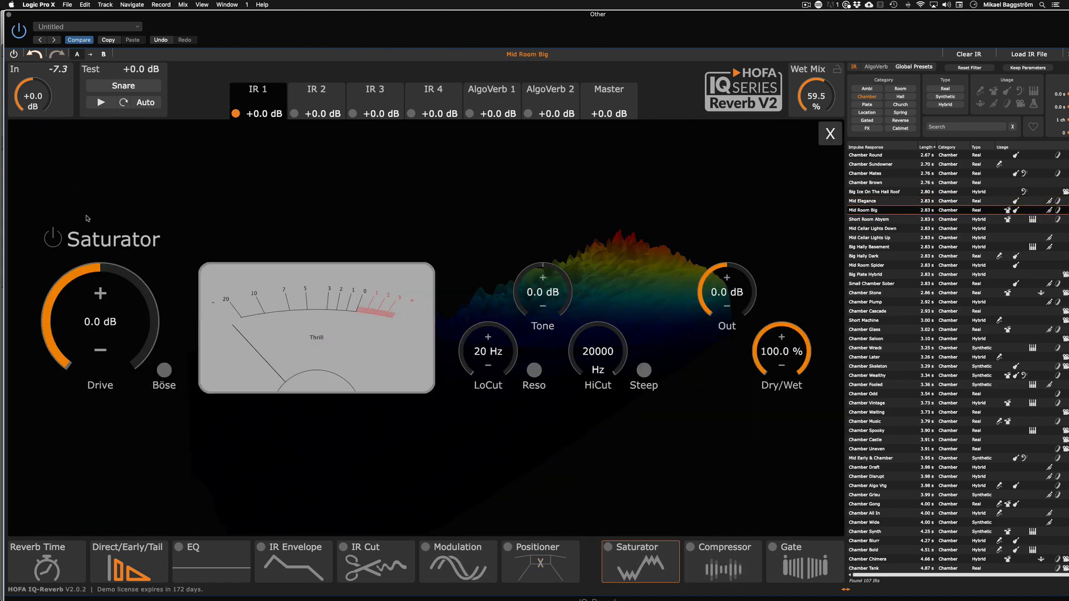
left_click(52, 238)
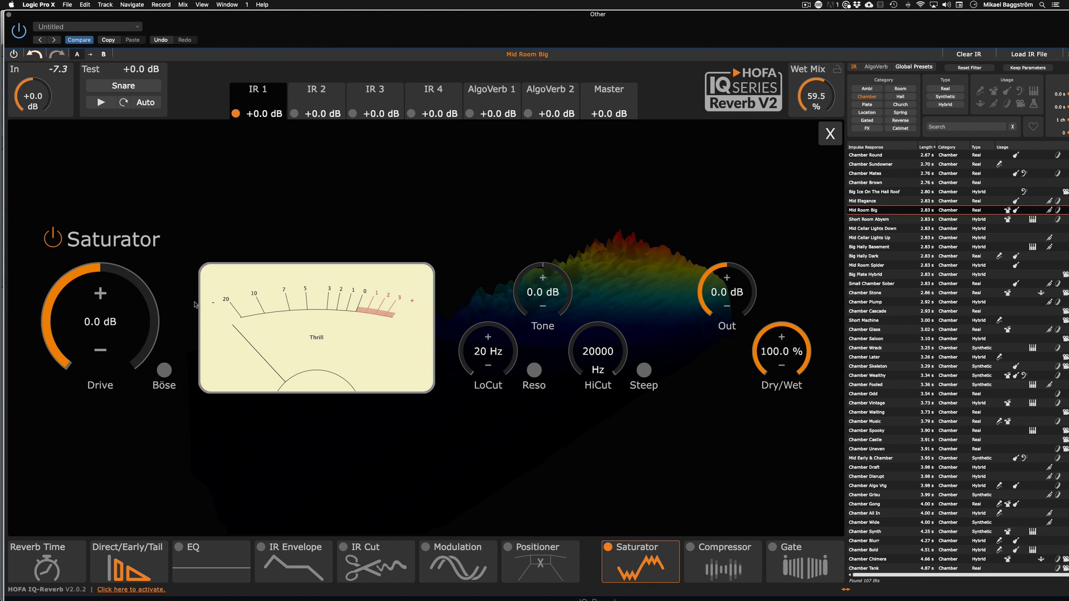
left_click(53, 238)
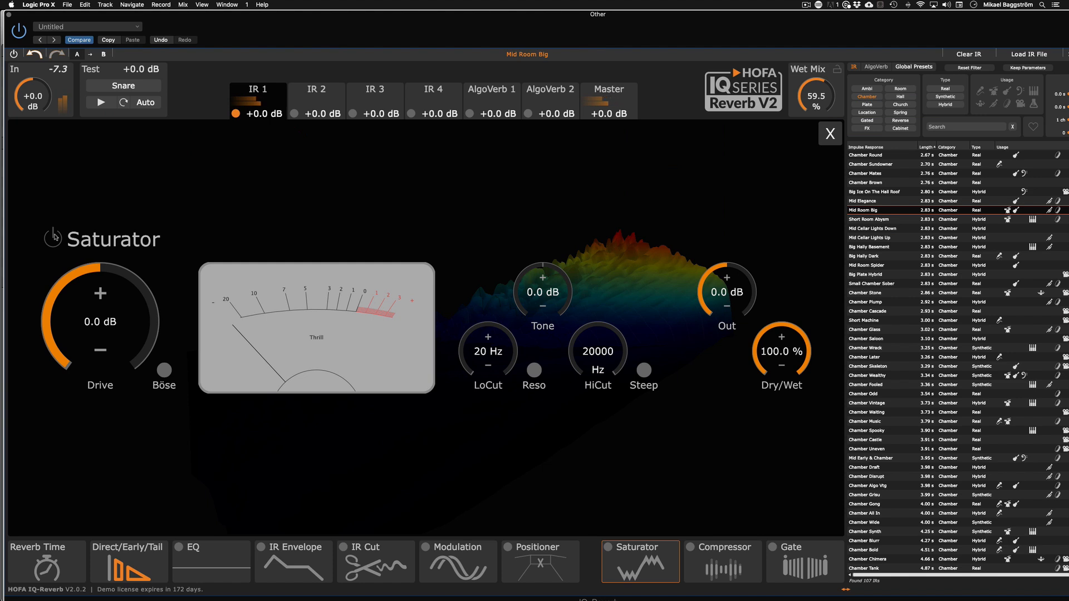
left_click(53, 238)
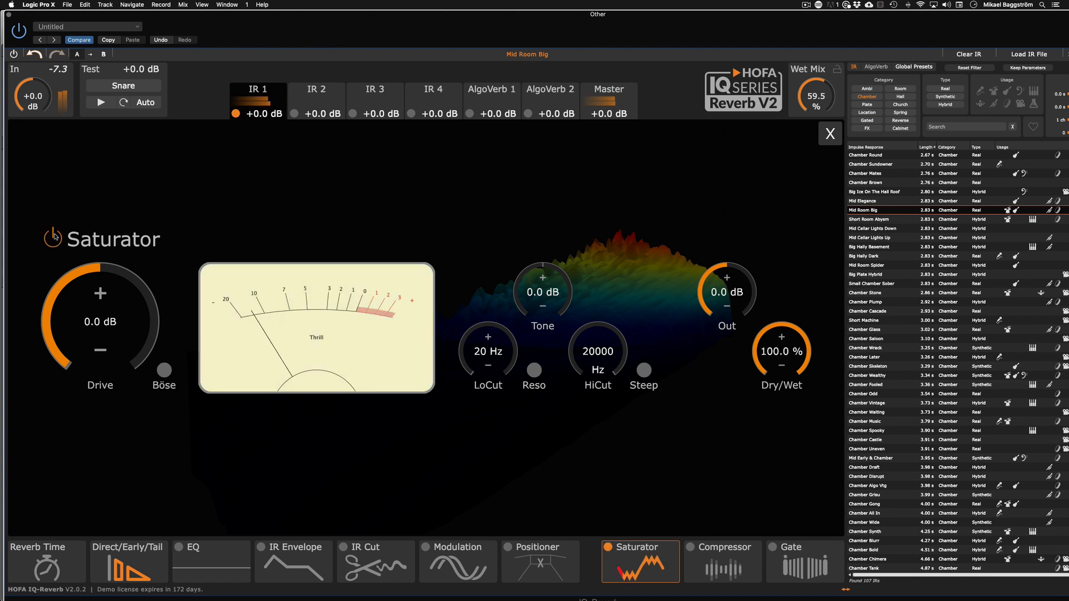
left_click_drag(114, 320, 124, 265)
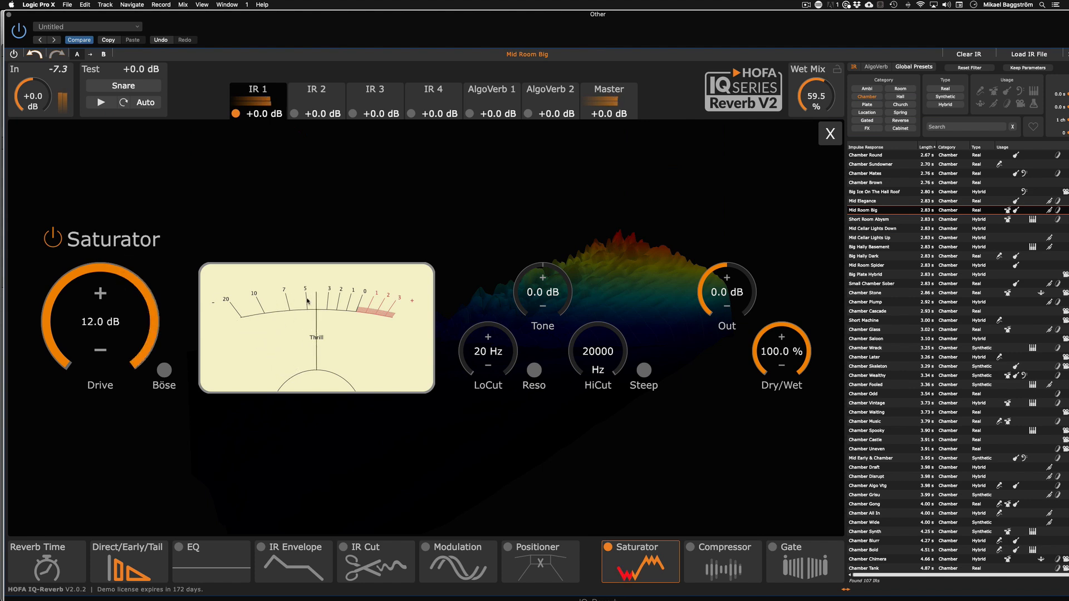
Try lower Saturator Drive values of 5.7 and 3.0 dB, switching the Böse mode on and off again
mouse_move(105, 340)
left_mouse_down()
mouse_move(102, 388)
mouse_move(111, 340)
left_mouse_up()
left_click(165, 372)
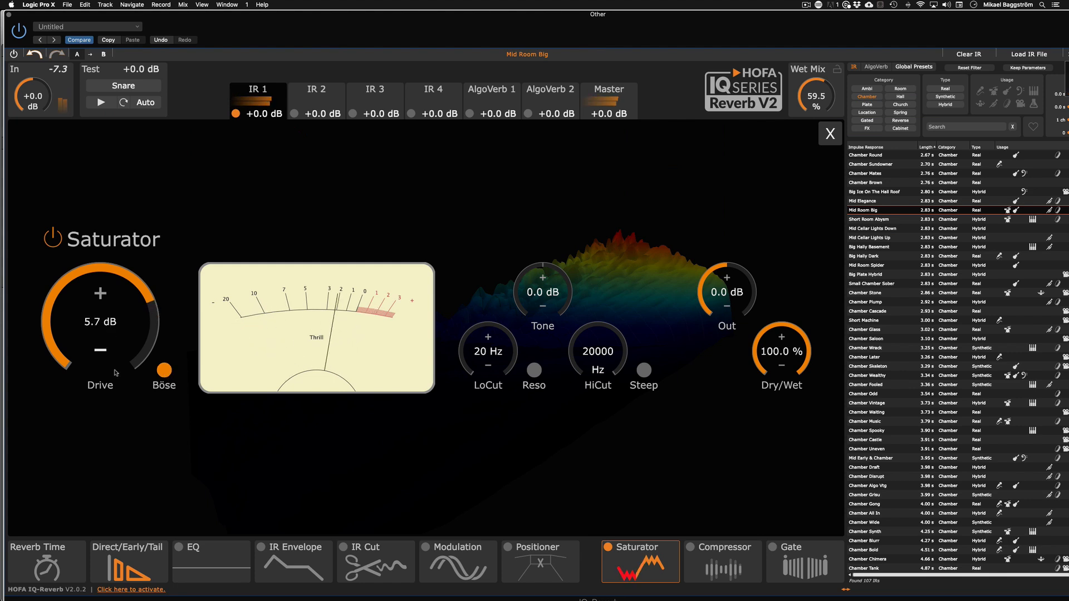
left_click_drag(120, 340, 120, 359)
left_click(161, 365)
left_click_drag(110, 289, 112, 279)
Set the Saturator's Tone to -9.7 dB and Drive to 4.0 dB, and bypass the Saturator
left_click_drag(543, 289, 545, 319)
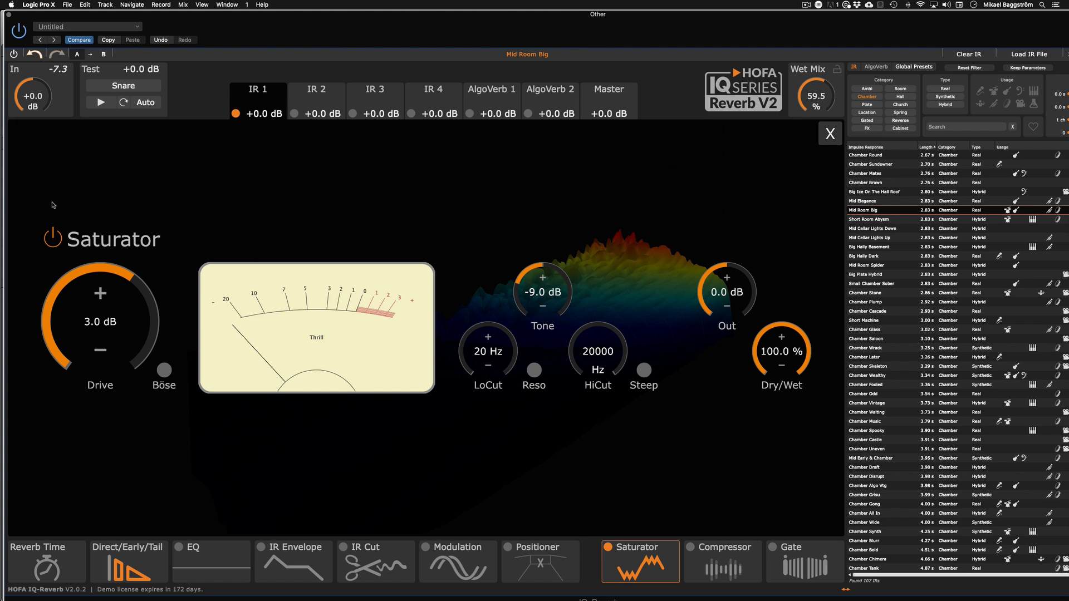
mouse_move(542, 303)
left_mouse_down()
mouse_move(550, 318)
mouse_move(548, 303)
left_mouse_up()
left_click_drag(115, 337, 115, 332)
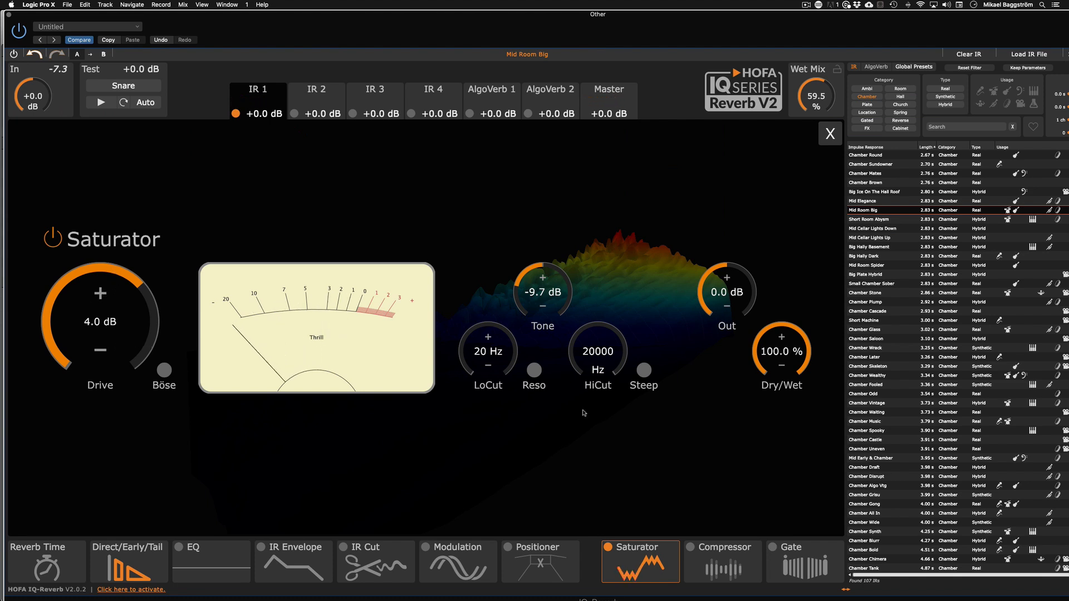
left_click(53, 243)
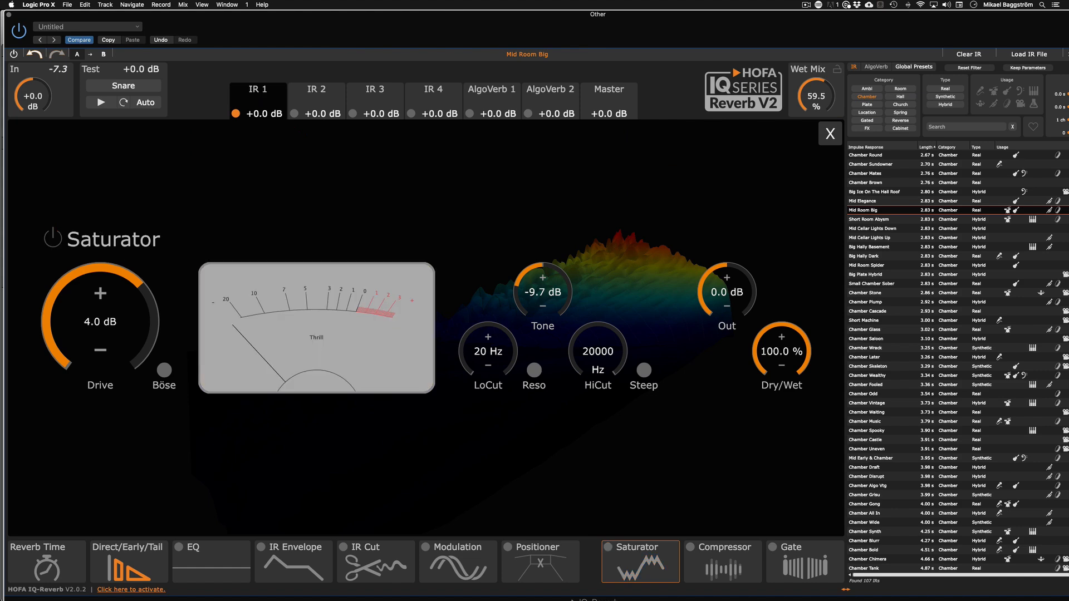
Try the Compressor on IR 1 with its default settings and bypass it again
left_click(723, 578)
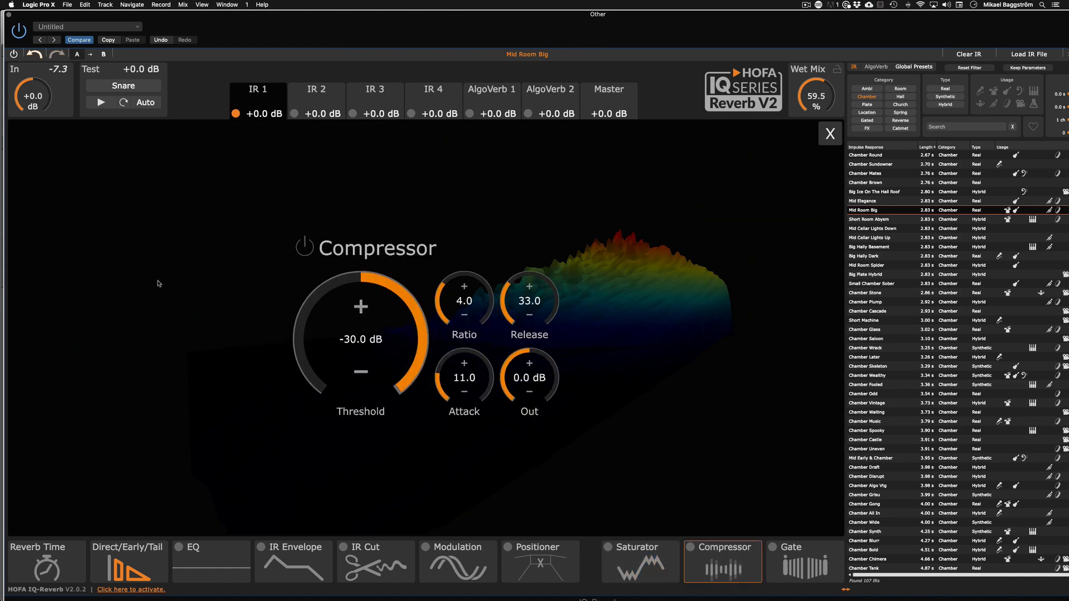
left_click(304, 247)
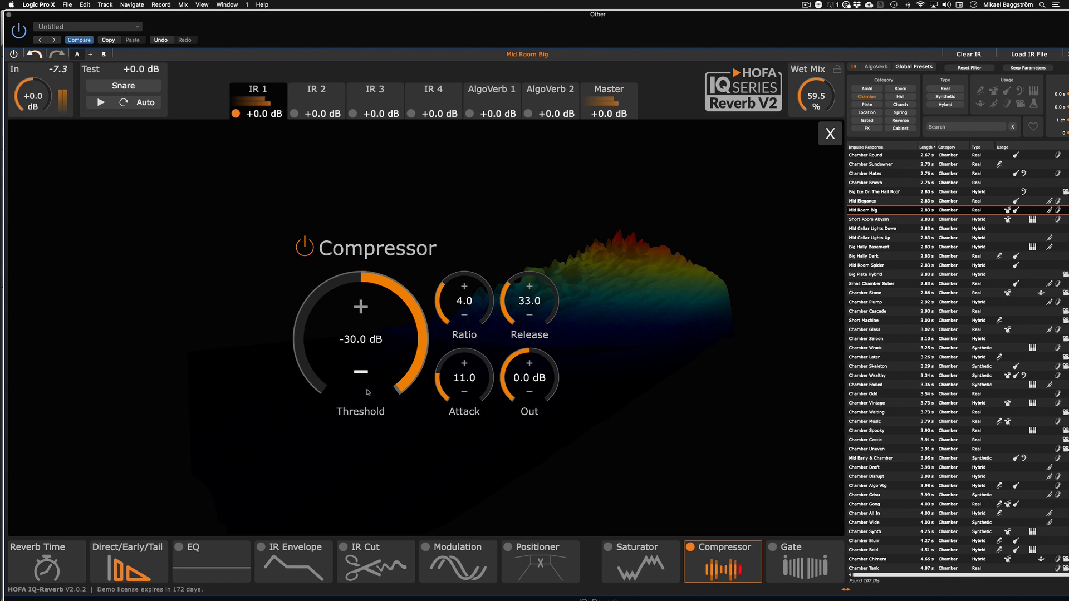
left_click(690, 546)
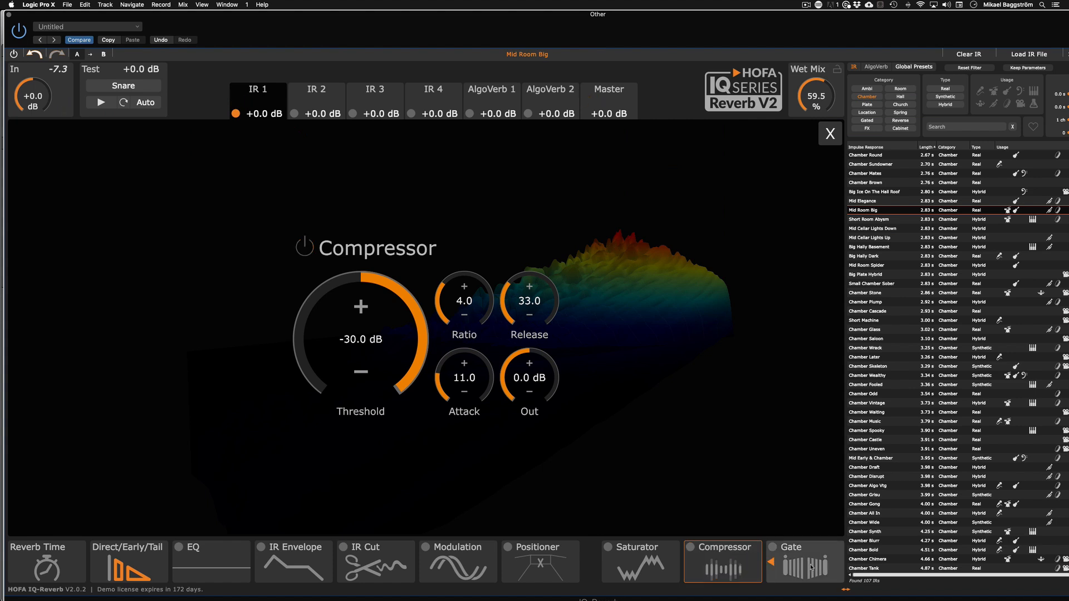
Try the Gate on IR 1 with the Snare test sound
left_click(811, 568)
left_click(773, 548)
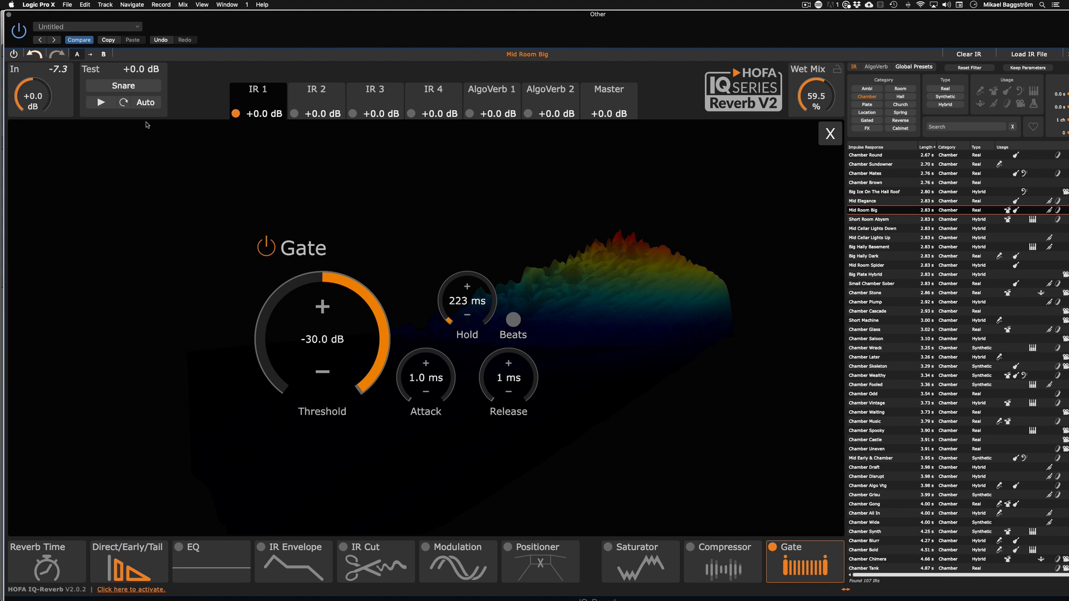
left_click(101, 103)
left_click(101, 103)
Load Mid Cellar Lights Down into IR 1 and audition it with the Snare test sound
left_click(887, 229)
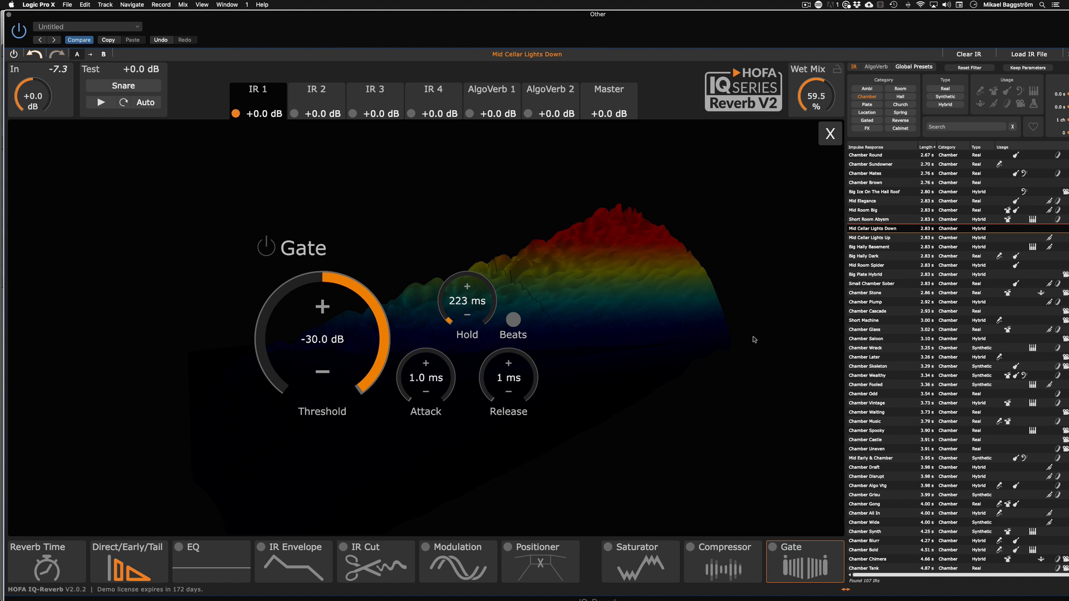
left_click(123, 86)
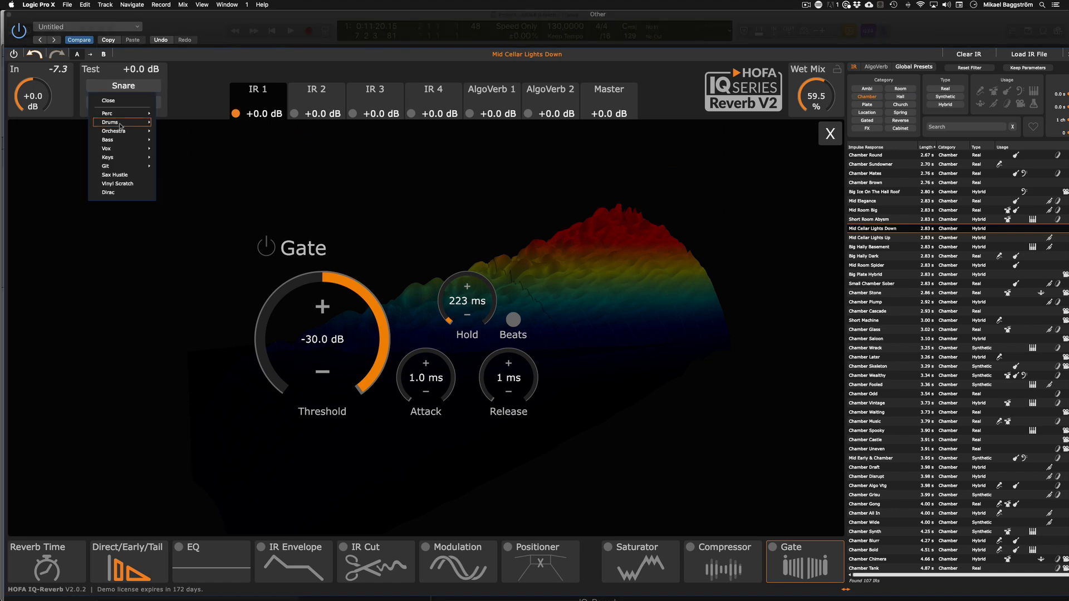
left_click(174, 84)
left_click(104, 87)
left_click(102, 90)
left_click(103, 89)
mouse_move(127, 119)
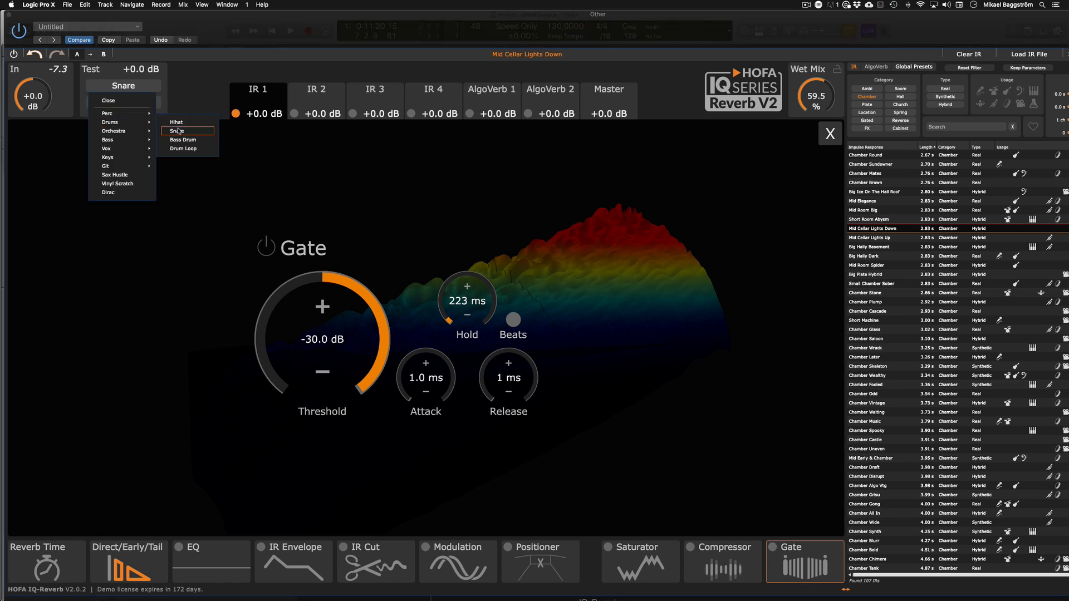
left_click(178, 131)
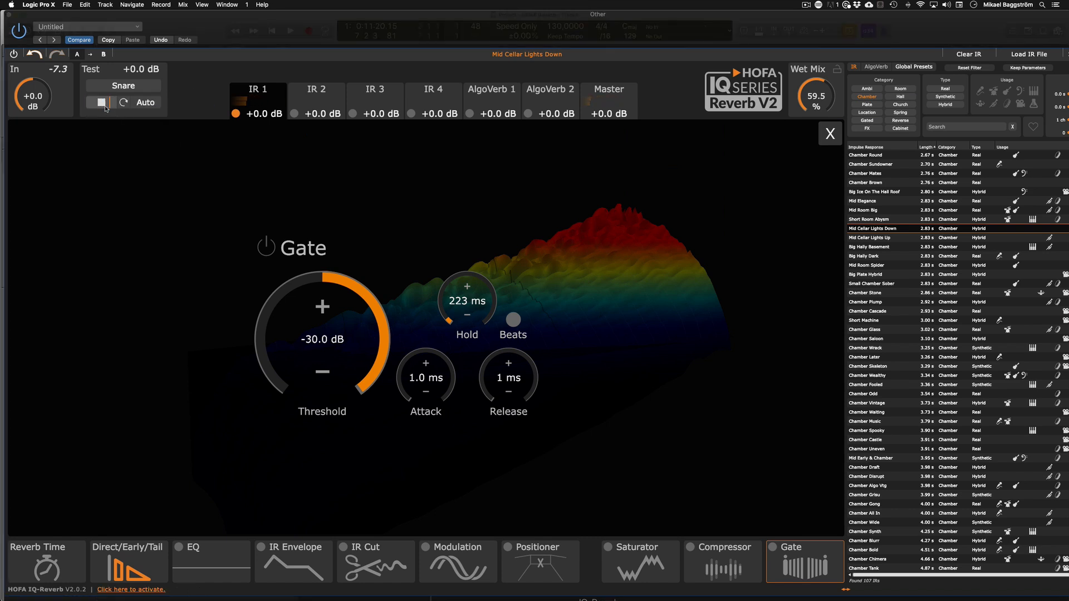
Switch the test sound to Clean Git and set the Wet Mix to 28.1%
left_click(123, 86)
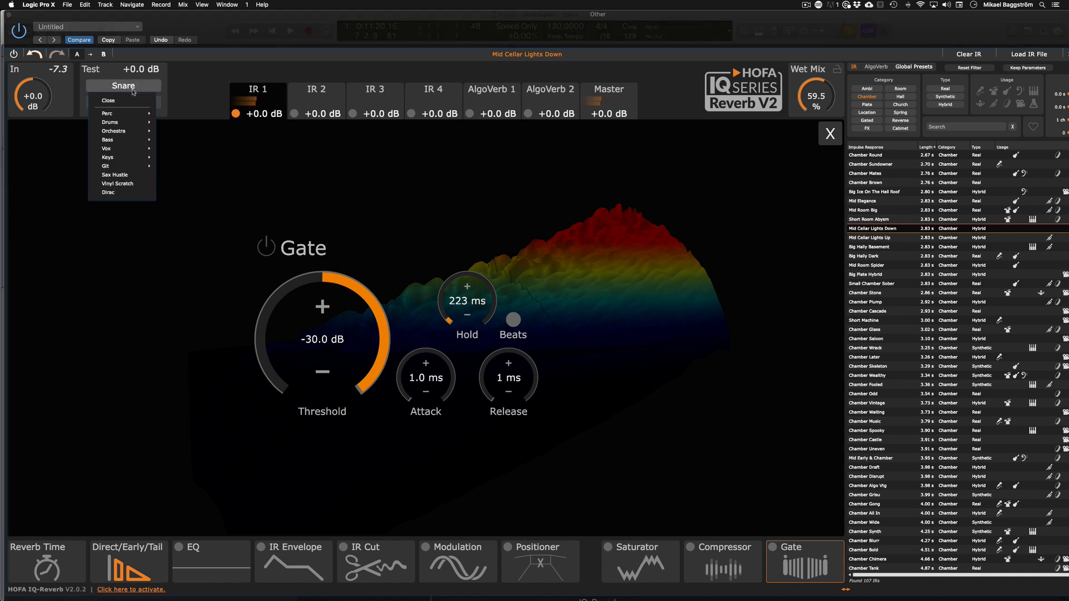
mouse_move(116, 166)
left_click(171, 167)
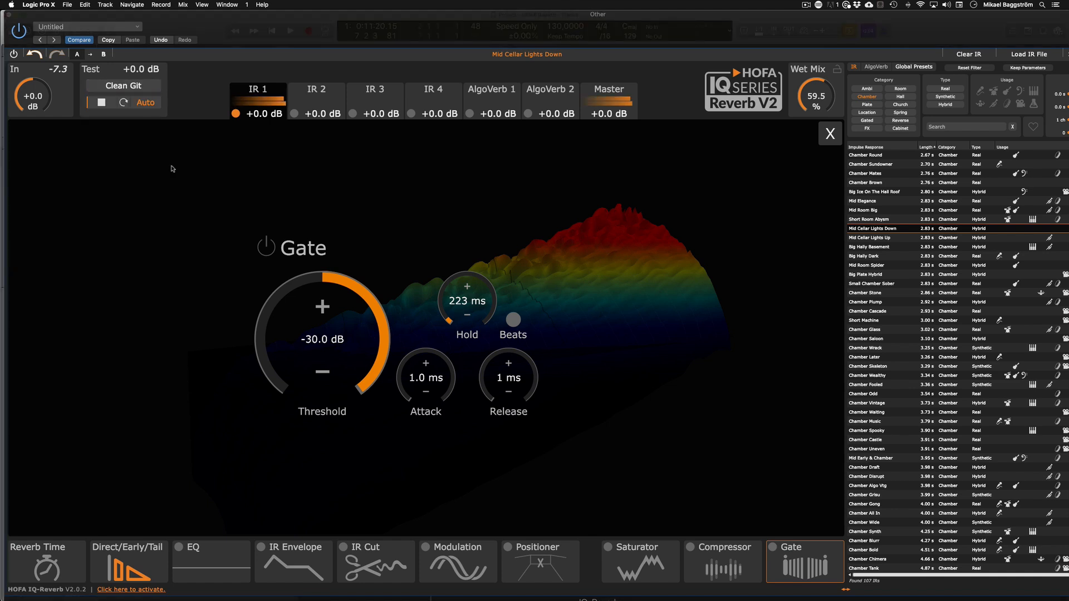
left_click_drag(815, 97, 815, 139)
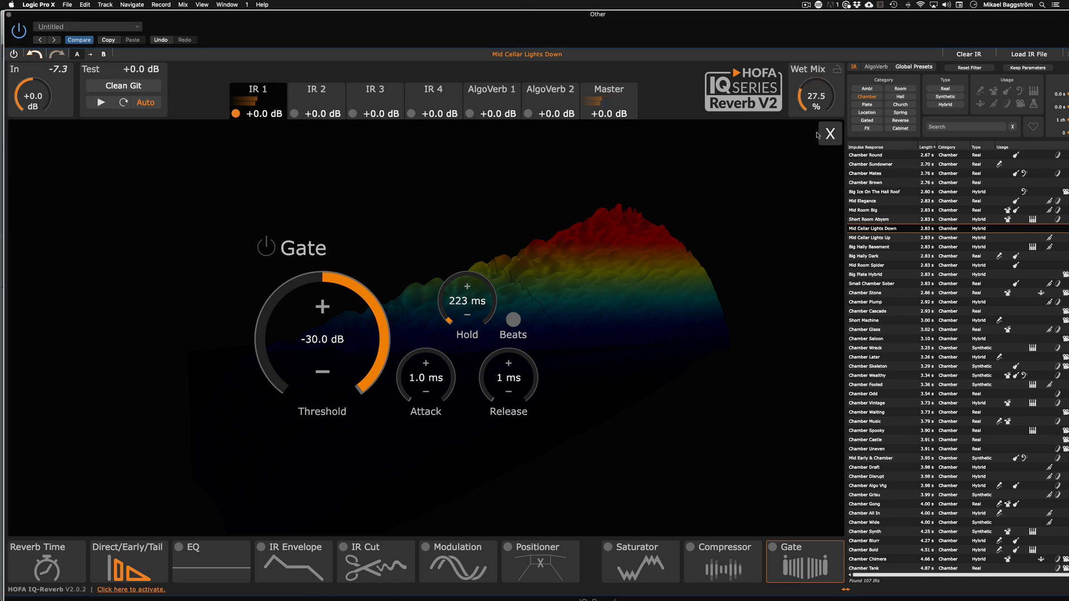
mouse_move(818, 103)
left_mouse_down()
mouse_move(818, 116)
mouse_move(818, 101)
left_mouse_up()
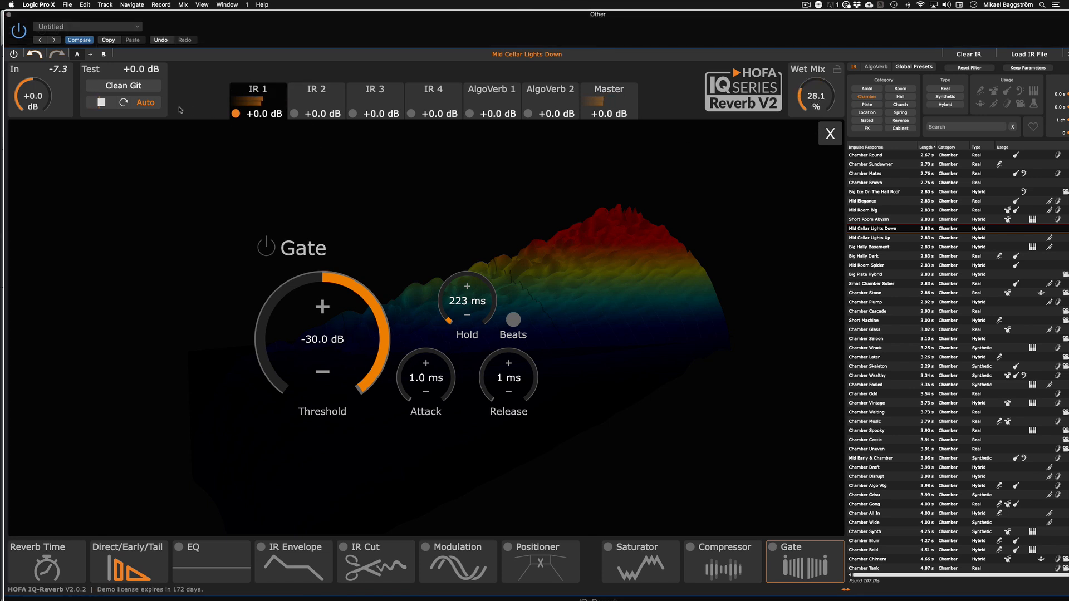
Switch the test sound to Synth Edge and set the Wet Mix to 37.4%
left_click(120, 86)
mouse_move(118, 167)
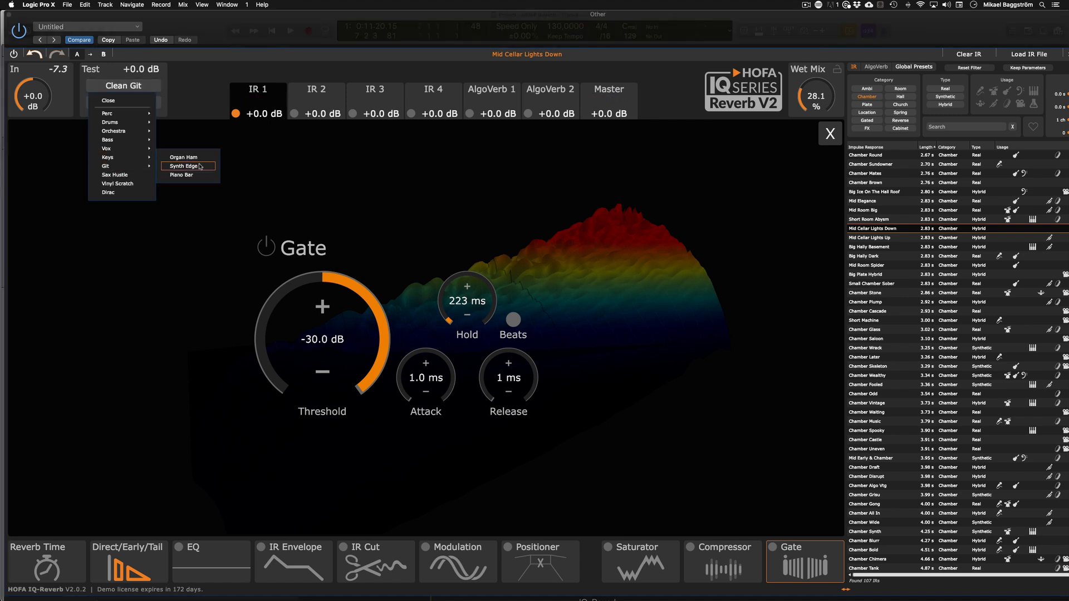
left_click(189, 166)
mouse_move(817, 97)
left_mouse_down()
mouse_move(812, 165)
mouse_move(847, 3)
mouse_move(837, 104)
left_mouse_up()
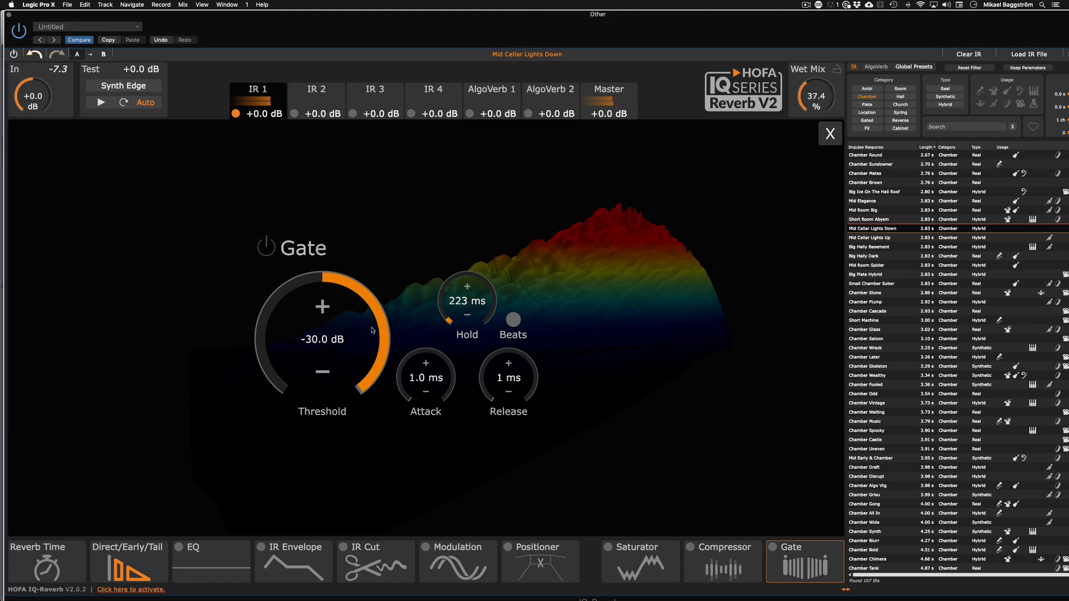
left_click(124, 86)
left_click(188, 106)
left_click(132, 89)
left_click(189, 107)
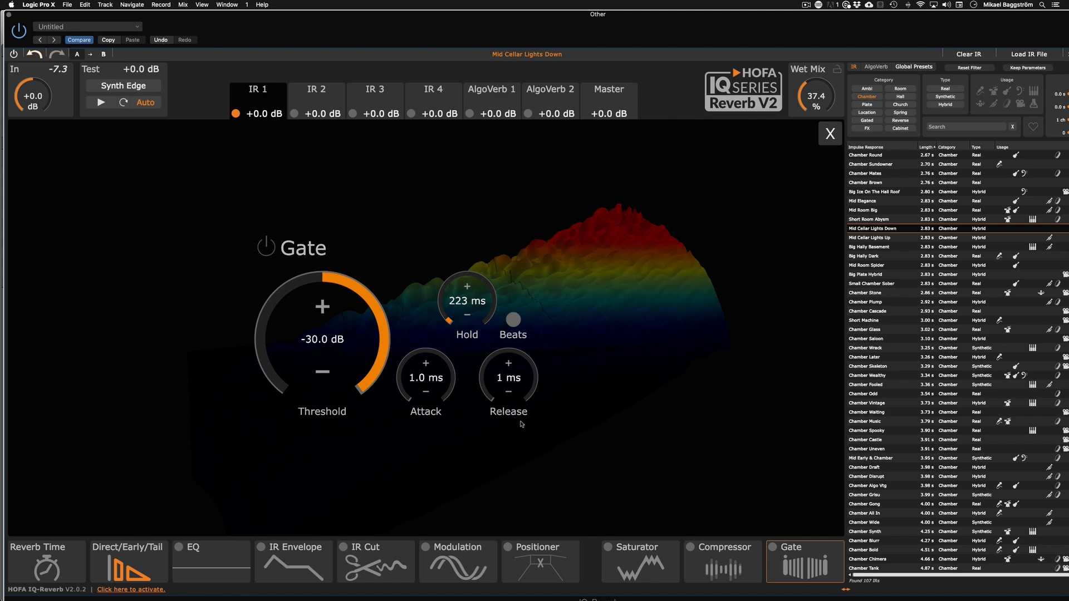
Show IR 1's Reverb Time settings and, in the Master mixer, try shifting IR 1's balance before resetting it to 0
left_click(47, 562)
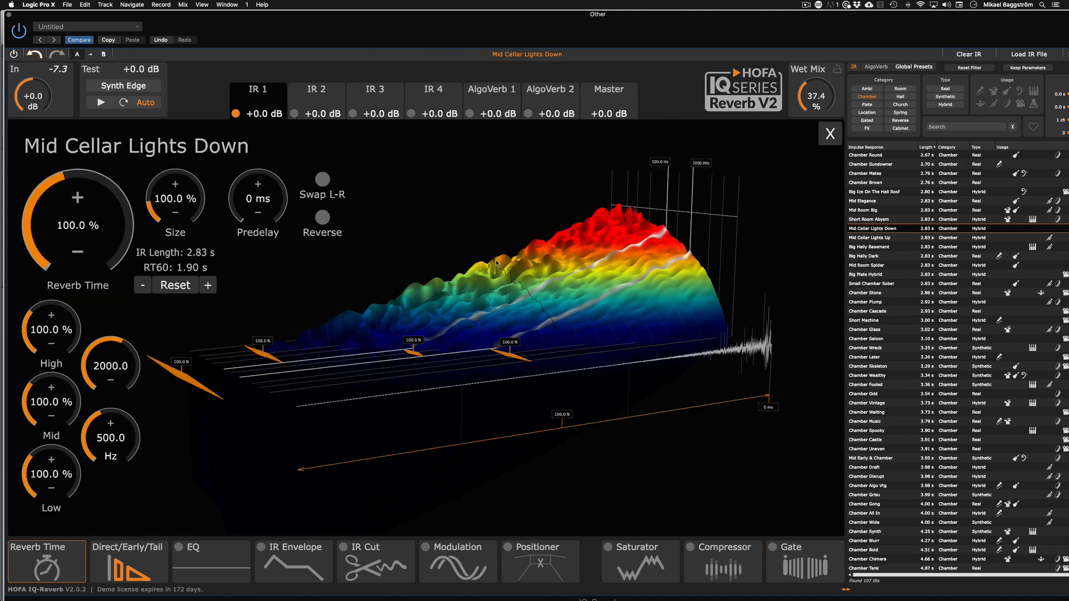
left_click(605, 103)
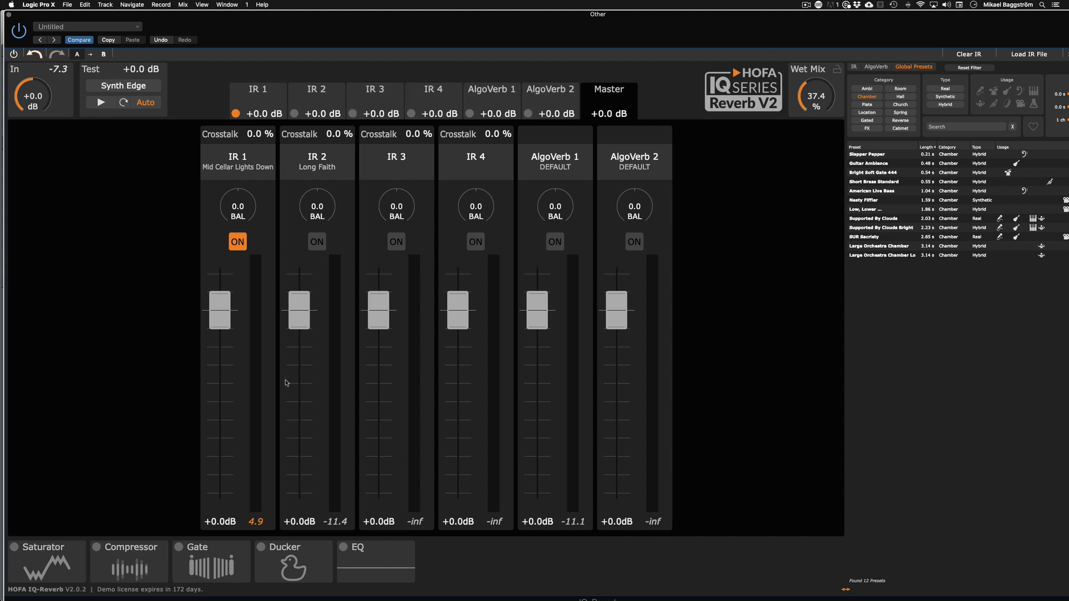
left_click_drag(223, 204, 239, 188)
double_click(243, 208)
key("BackSpace")
key("BackSpace")
key("BackSpace")
key("BackSpace")
type("0")
key("Return")
Filter the impulse responses for IR 1 to the Ambi category and load Spook
left_click(274, 110)
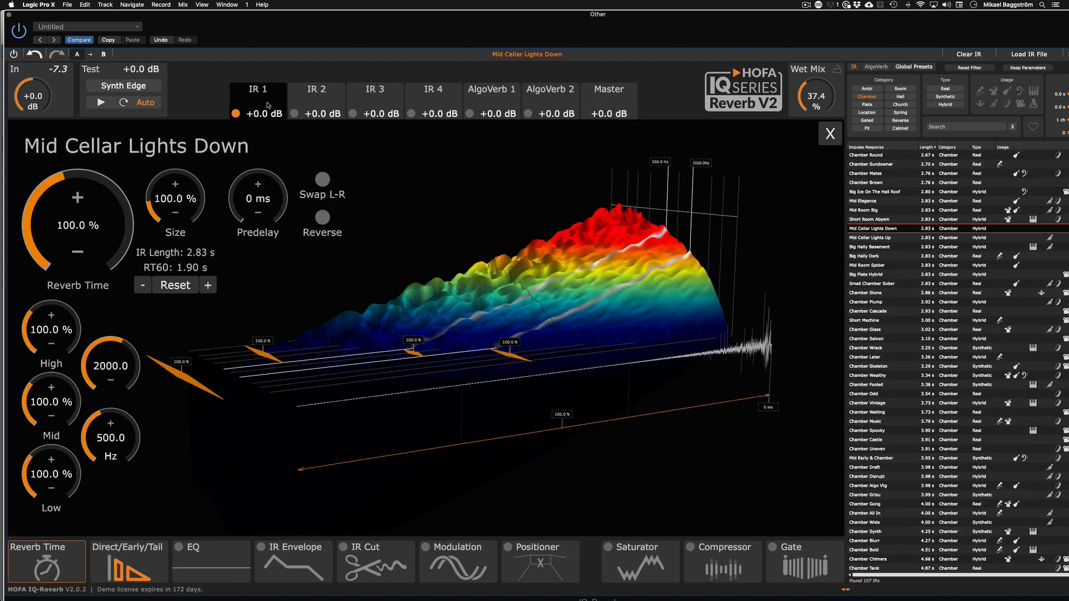
left_click(872, 90)
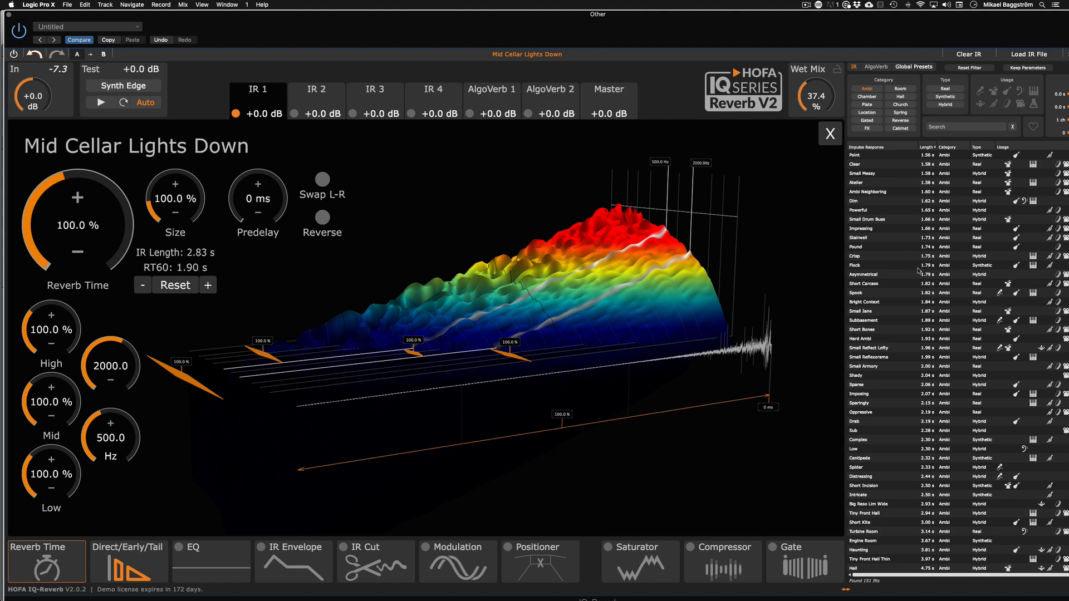
scroll(919, 279, "up", 8)
scroll(919, 279, "up", 12)
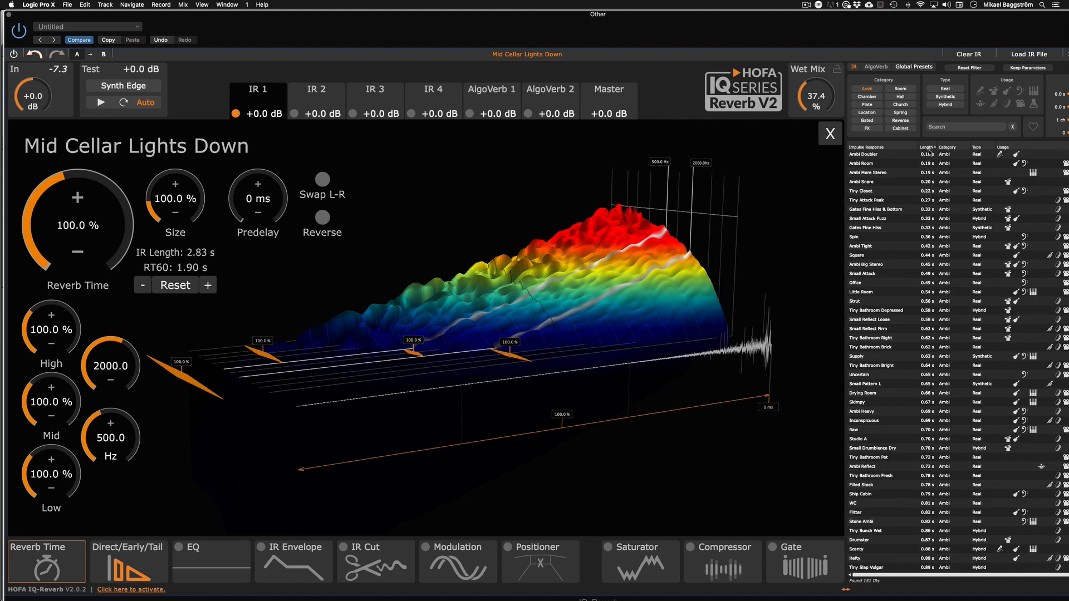
scroll(915, 274, "down", 15)
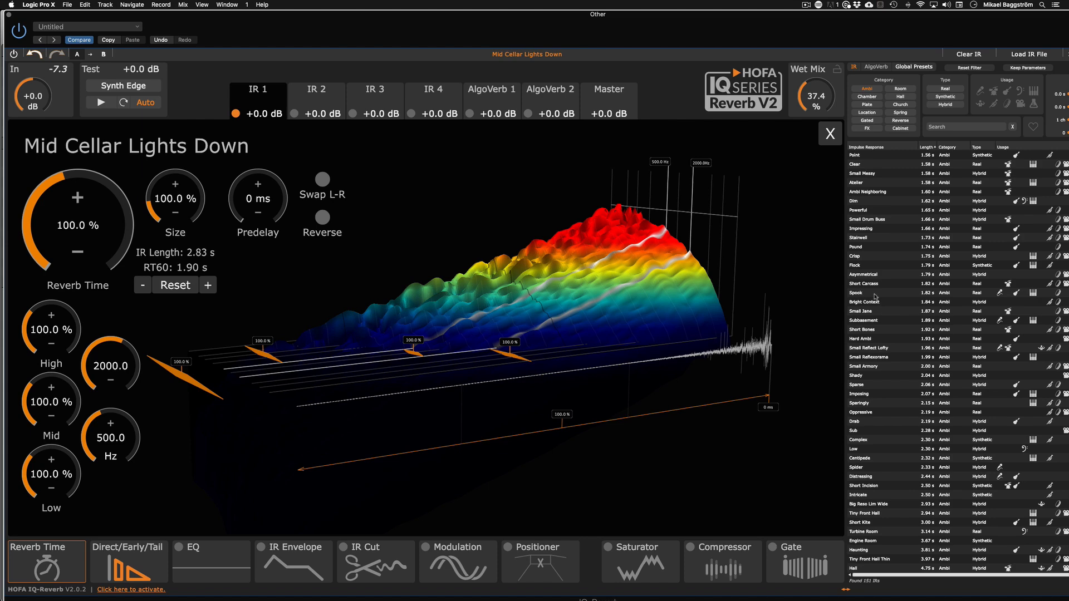
left_click(872, 293)
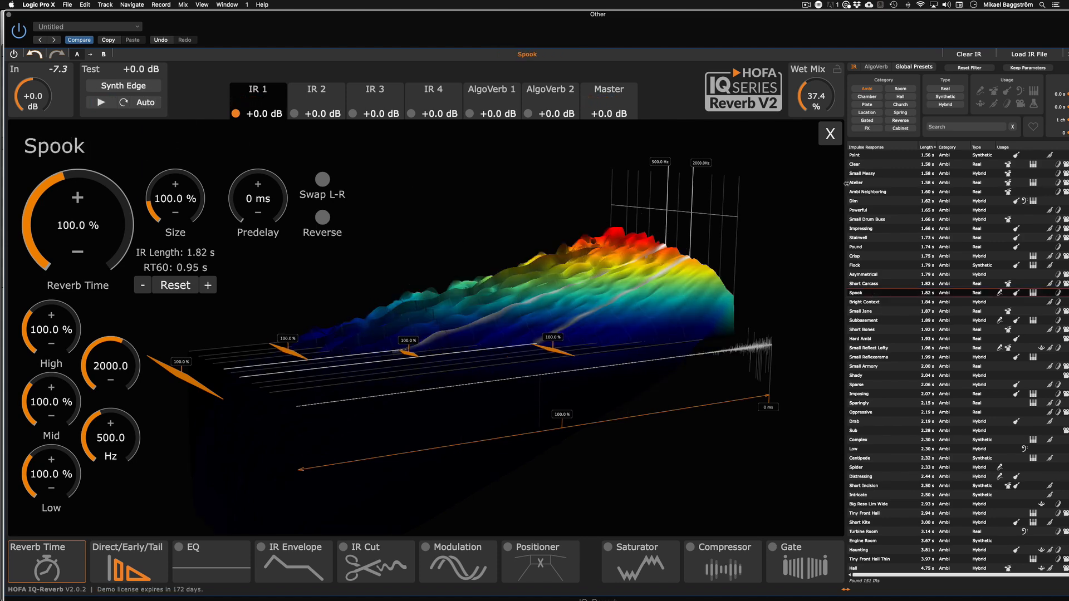
Set the Wet Mix to 50.1% and load Big Hally Basement from the Chamber category into IR 1
left_click_drag(822, 87, 824, 98)
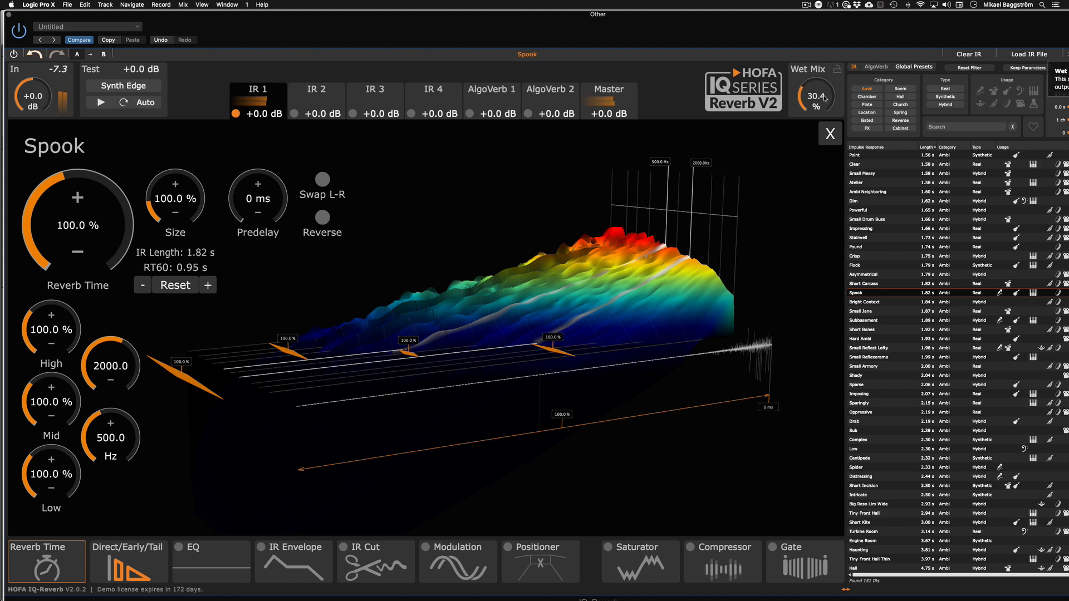
left_click_drag(821, 99, 823, 89)
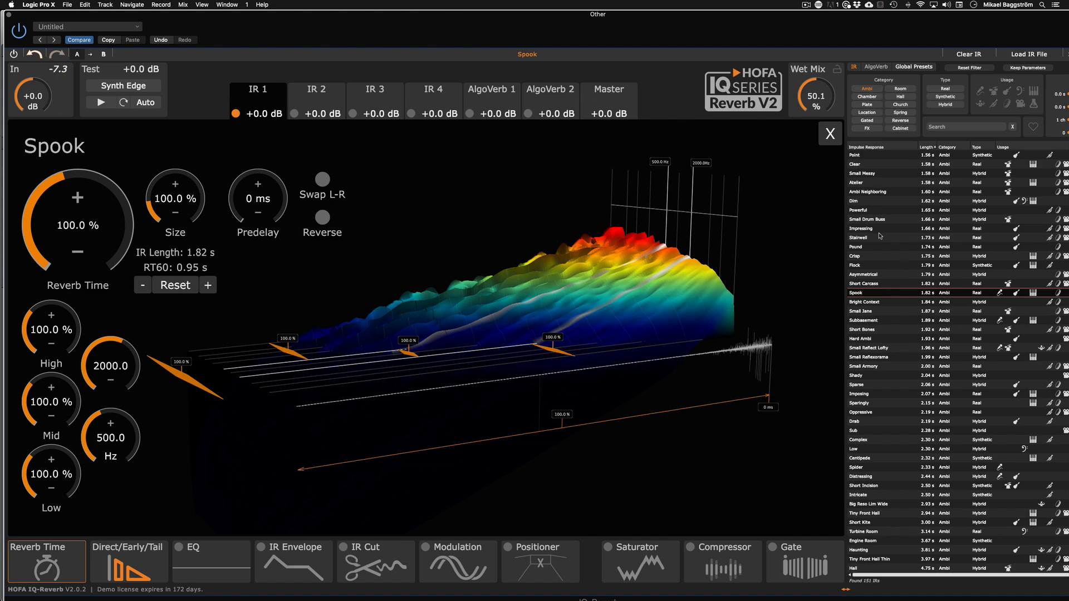
left_click(877, 95)
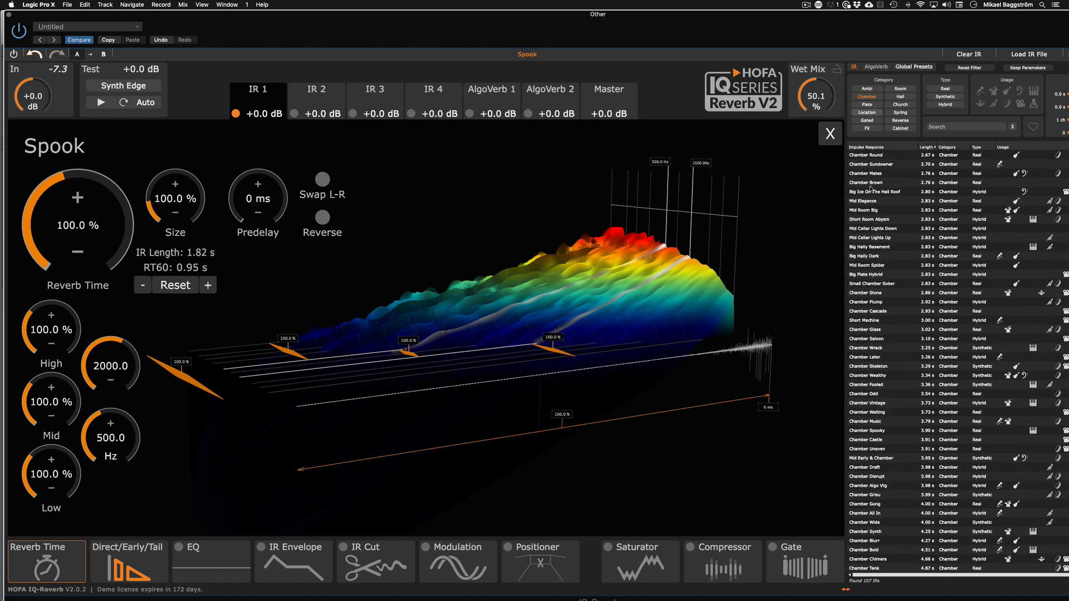
left_click(882, 249)
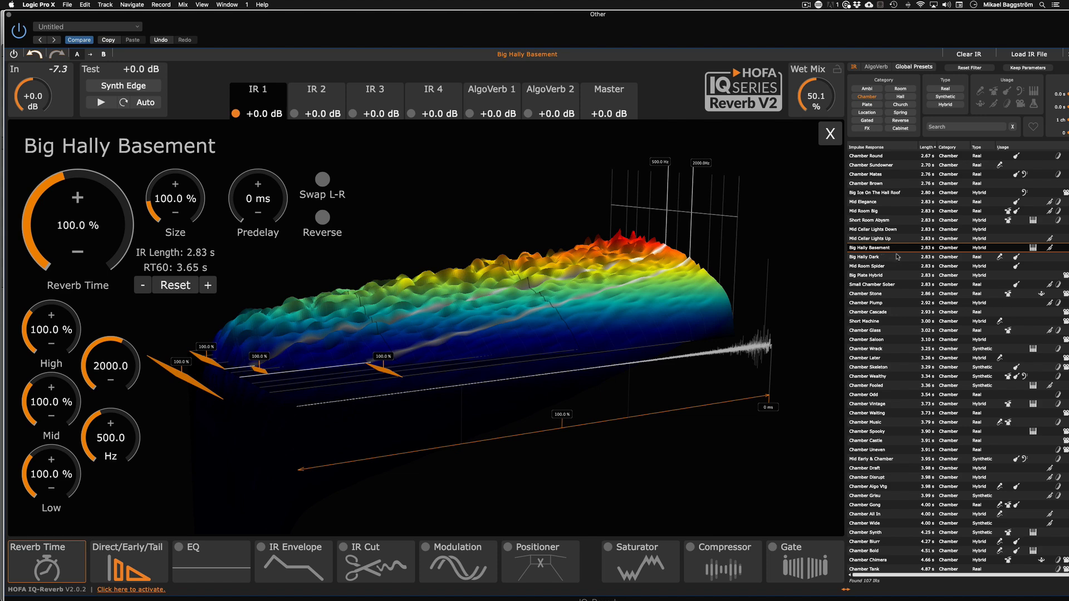
Start playback and audition Big Hally Dark, Big Hally Basement and Mid Room Spider in IR 1
key("space")
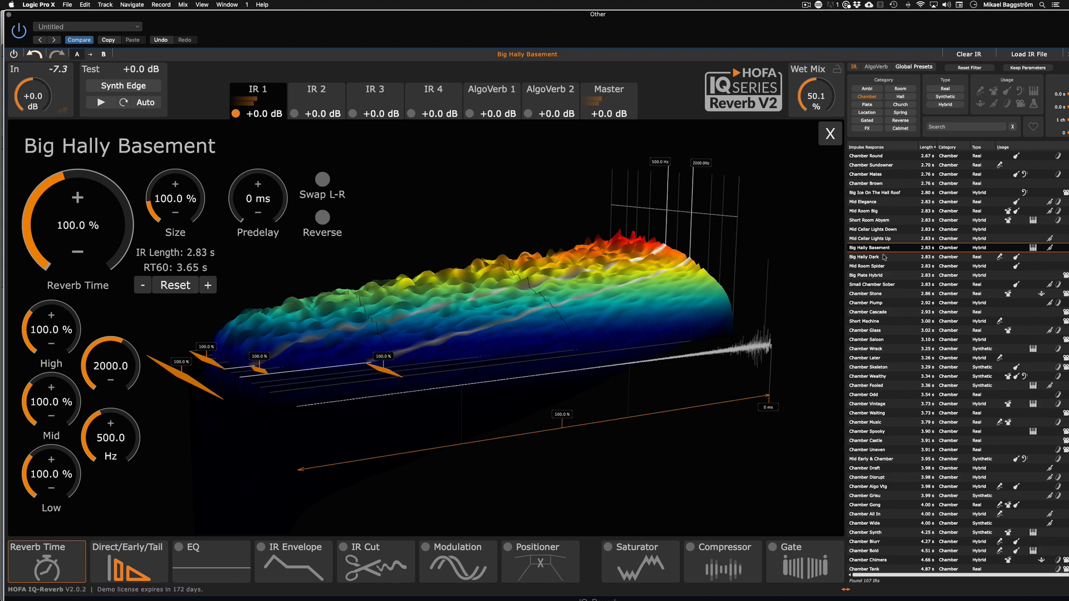
left_click(884, 257)
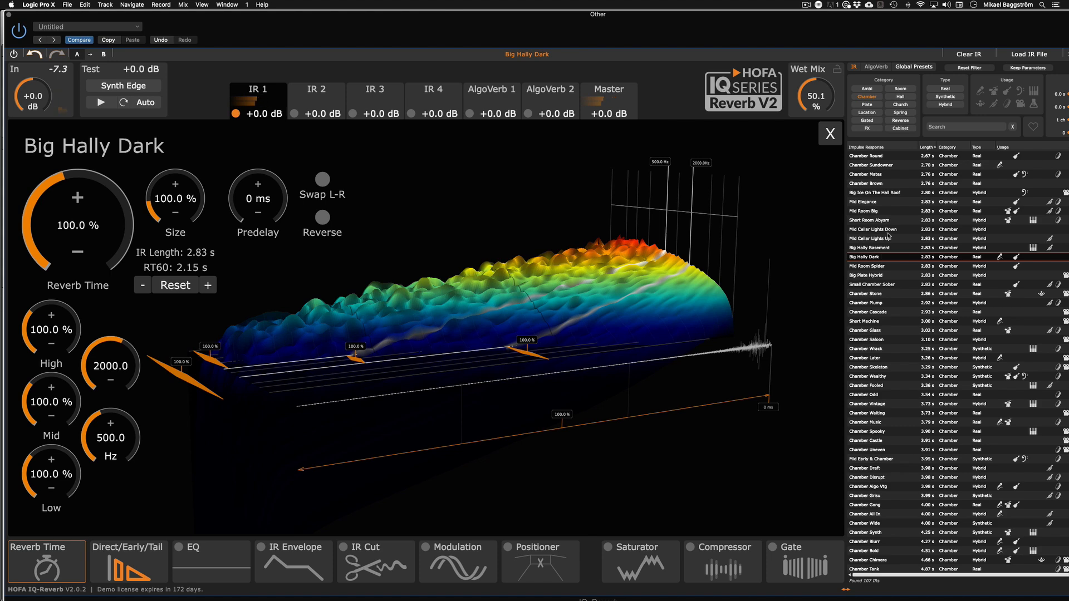
left_click(892, 248)
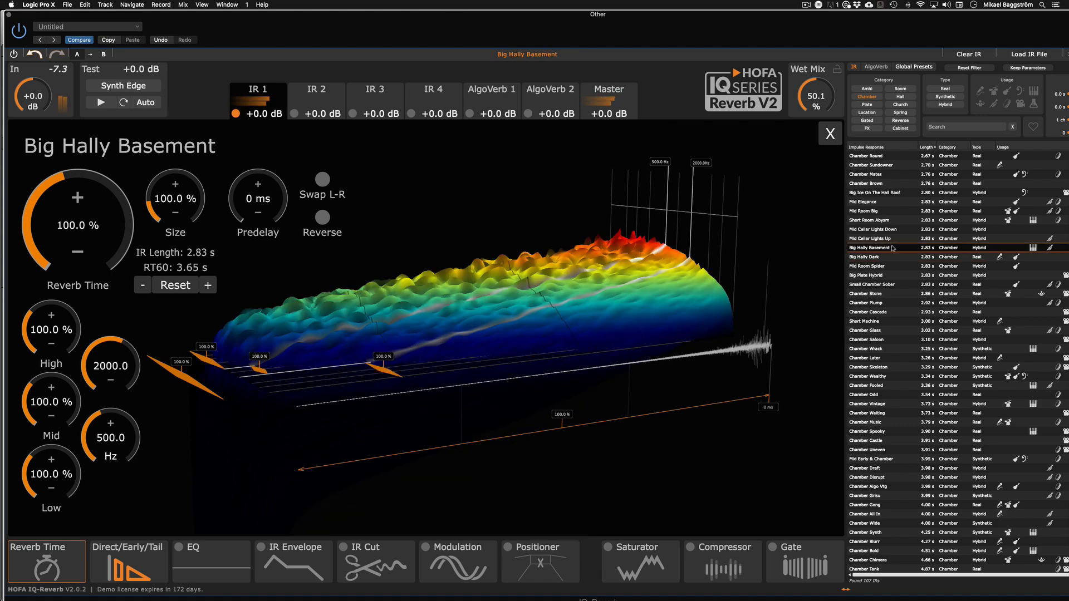
left_click(867, 268)
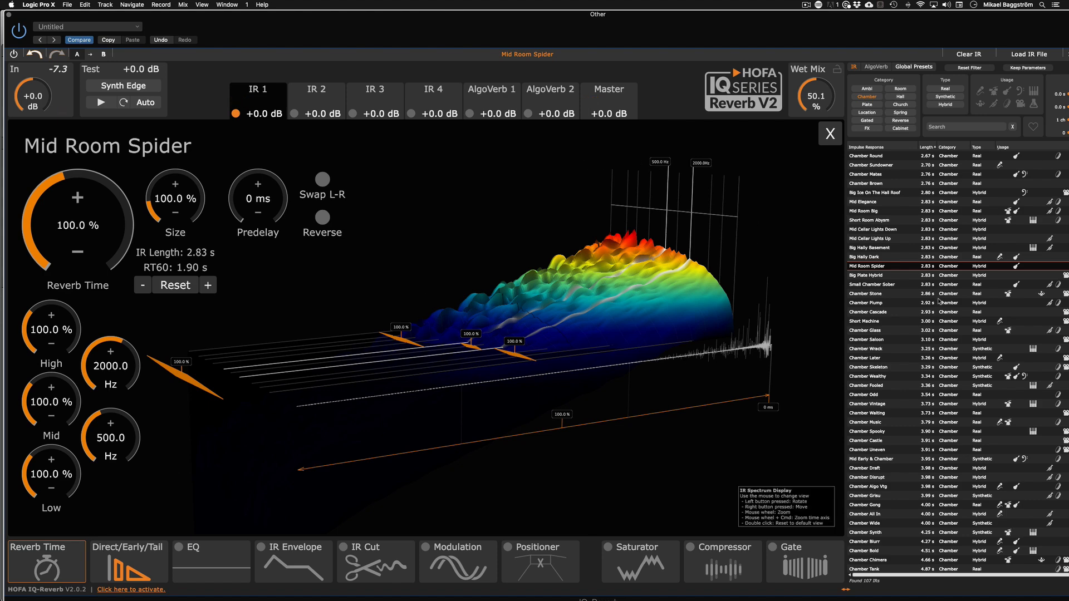
Set the Wet Mix to 35.4% and load Big Plate Hybrid followed by Chamber Saloon into IR 1
left_click_drag(810, 90, 813, 107)
left_click(879, 275)
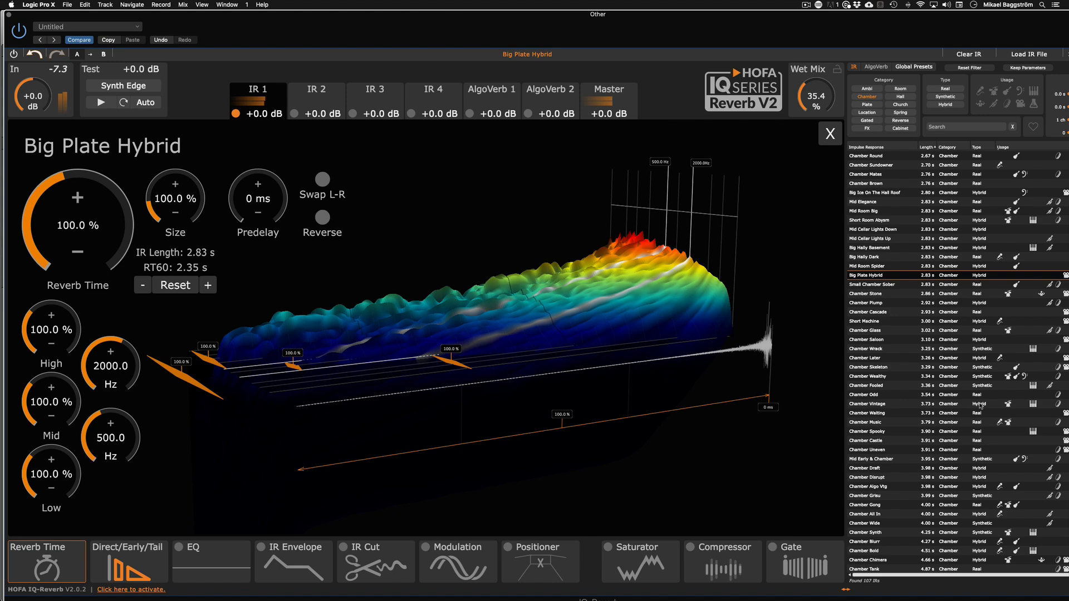
left_click(881, 341)
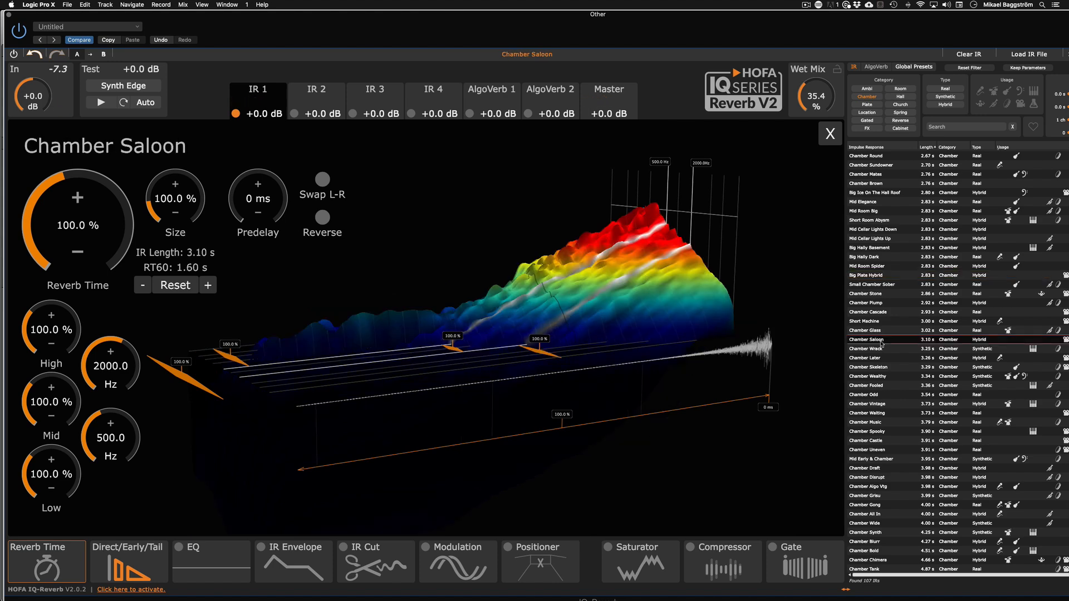
Filter the impulse responses to the Plate category and audition Plate Batch, Plate B-Picture and Steppe Wind in IR 1
left_click(869, 98)
left_click(874, 104)
scroll(950, 219, "up", 15)
scroll(946, 221, "down", 10)
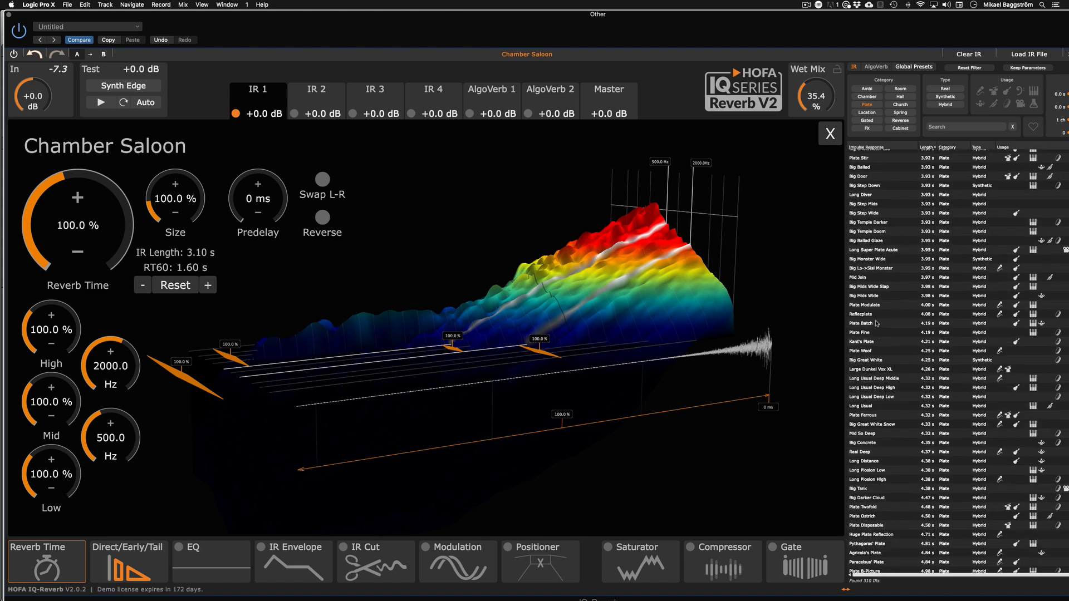
left_click(878, 323)
scroll(872, 396, "down", 8)
left_click(877, 343)
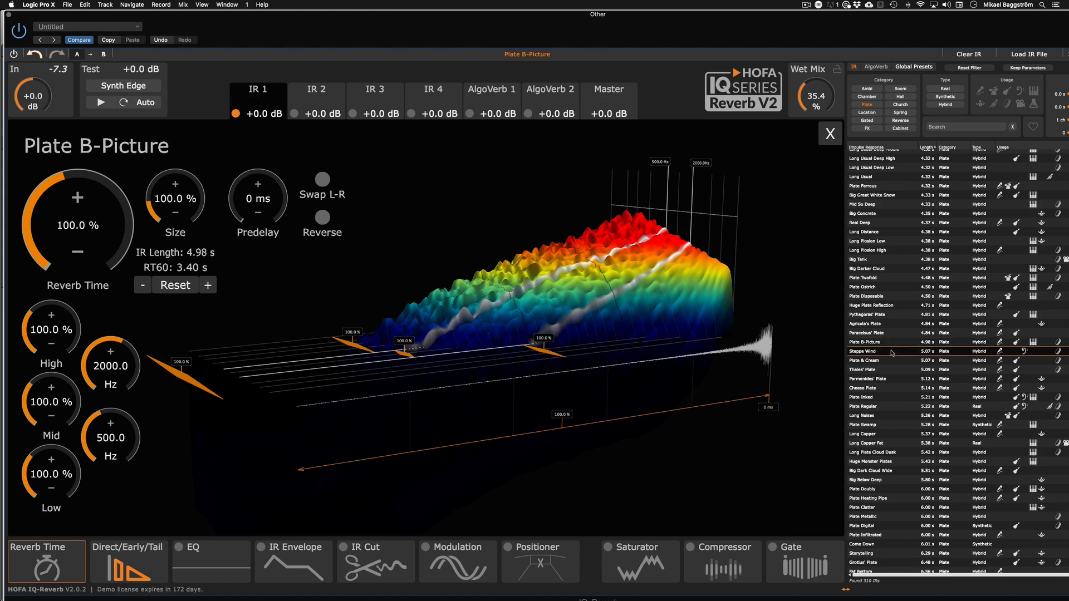
left_click(894, 352)
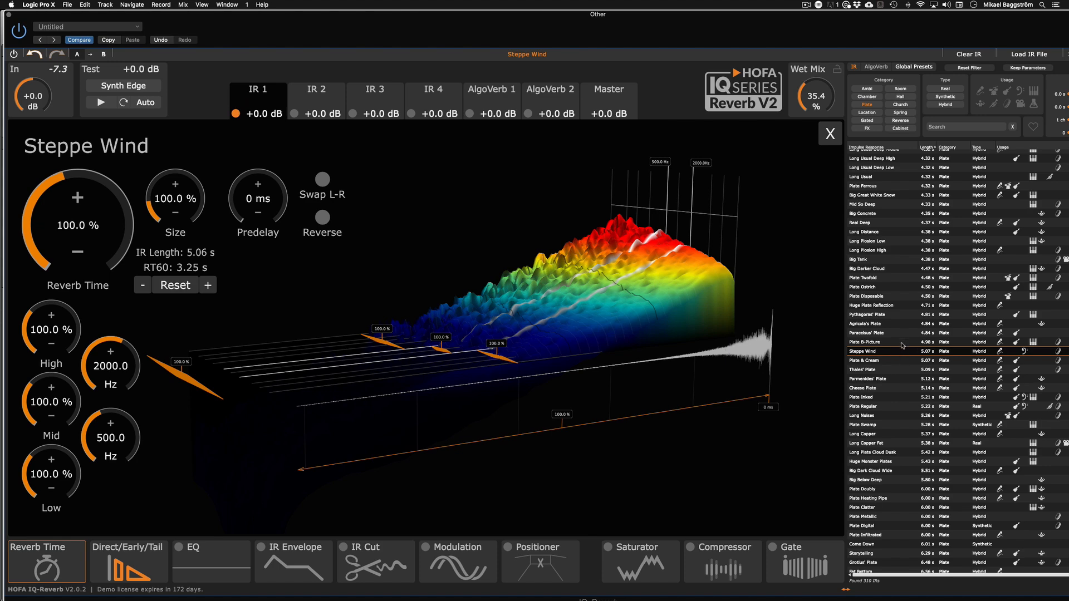
Filter the impulse responses to the Location category and audition Forest Deep and Mountains Rugged in IR 1
left_click(867, 112)
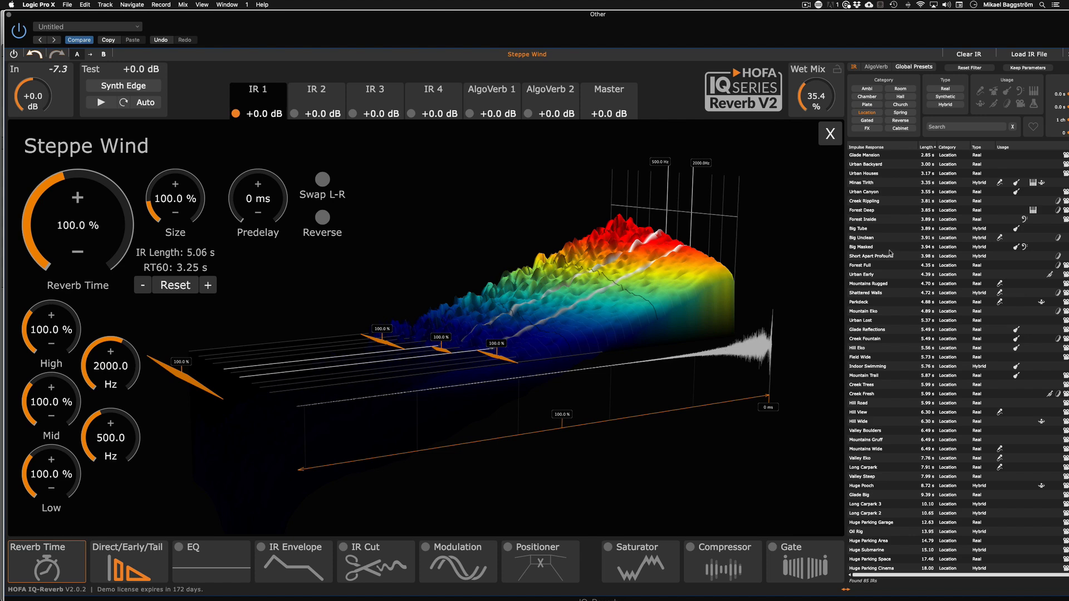
left_click(874, 210)
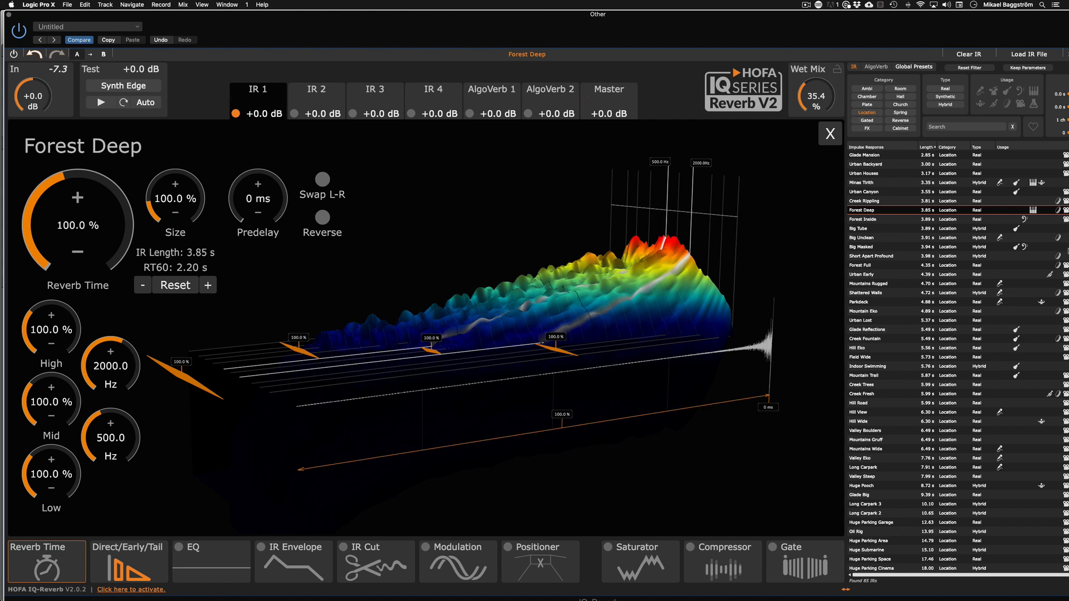
left_click(882, 285)
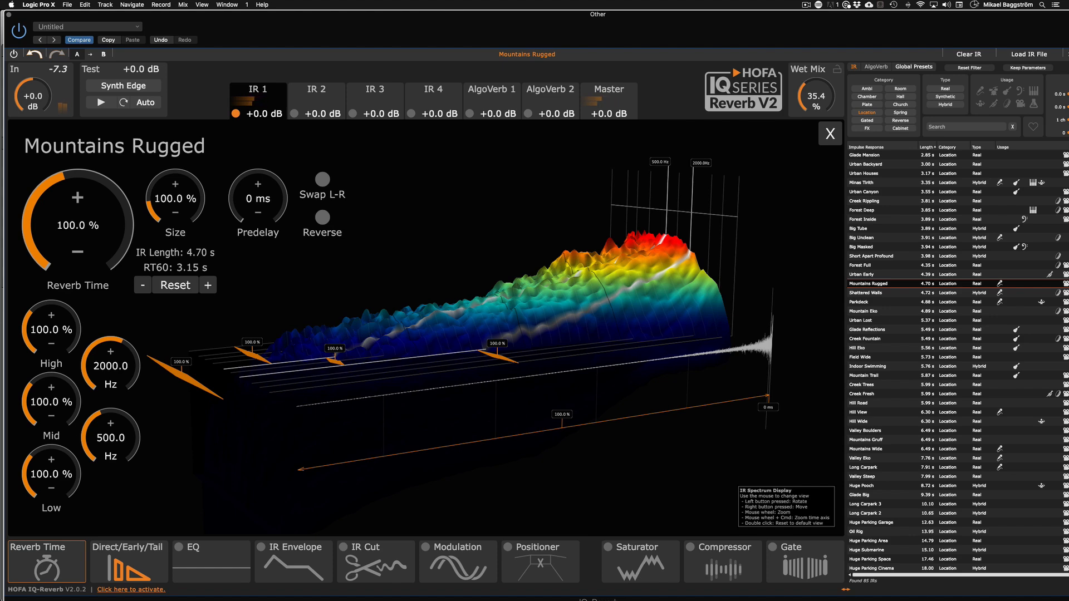
Load Gated Transfix from the Gated category into IR 1, followed by FX Flurry from the FX category
left_click(875, 121)
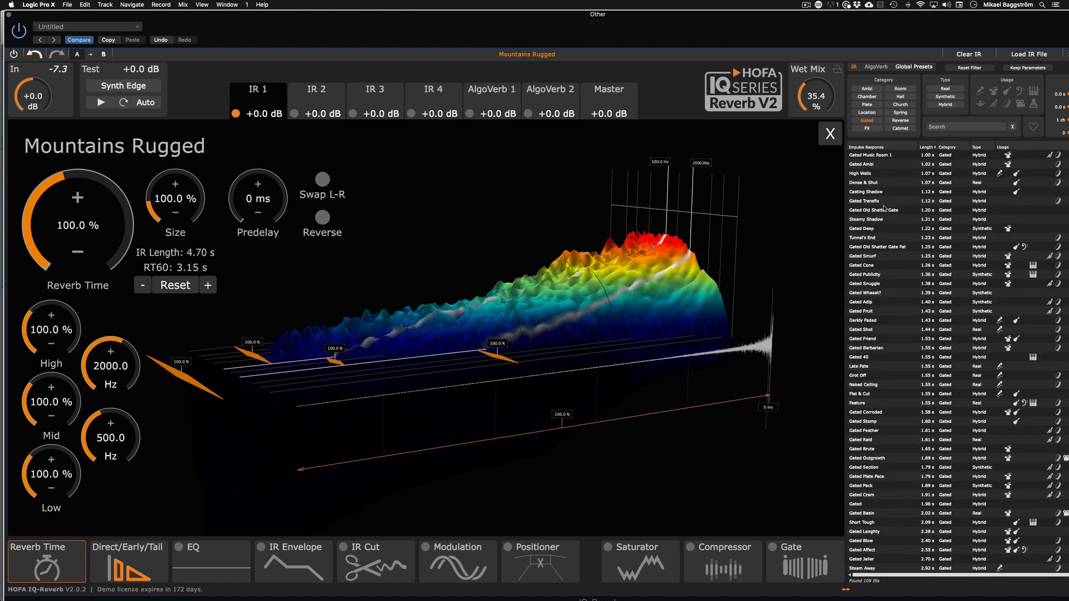
left_click(869, 201)
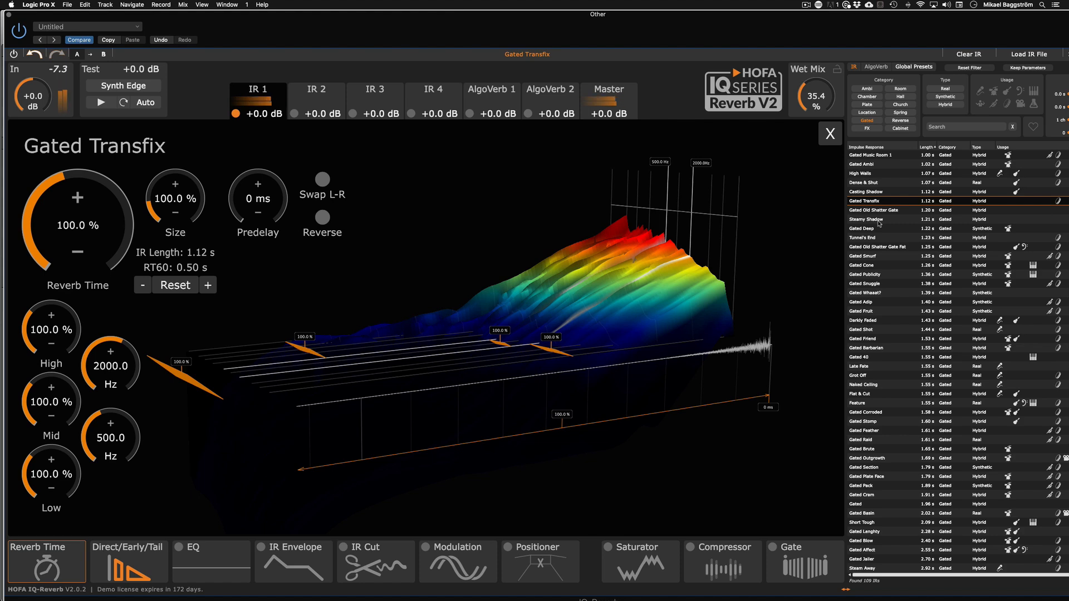
left_click(868, 121)
left_click(873, 129)
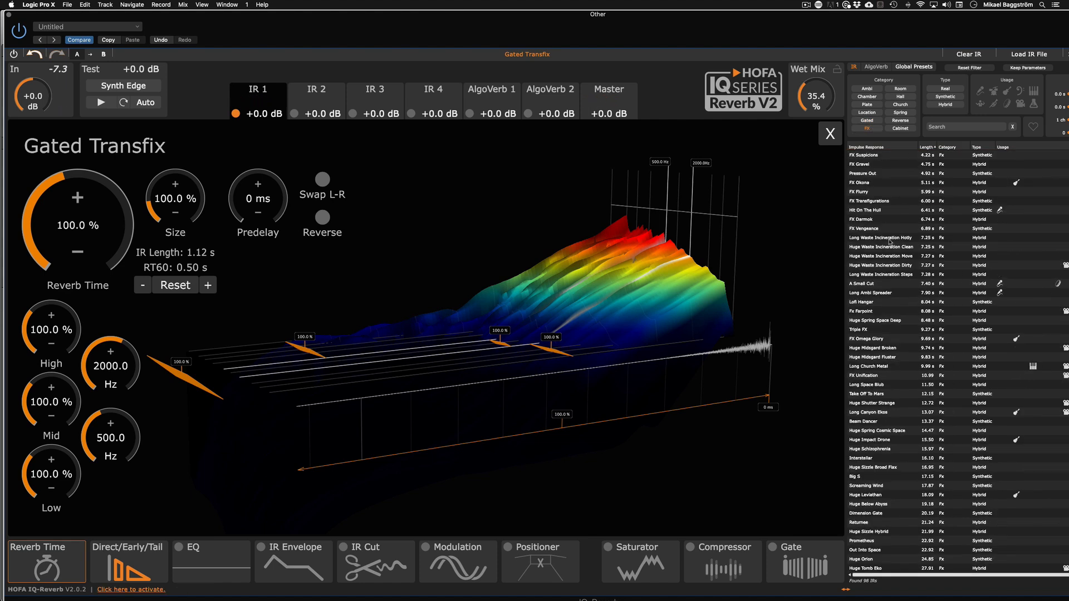
left_click(868, 192)
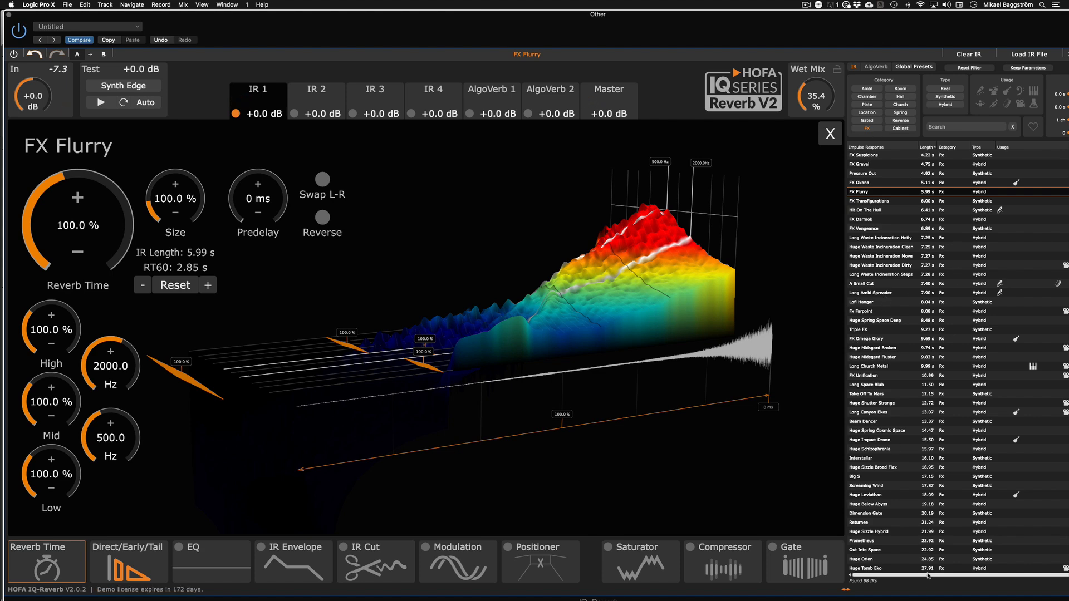
Browse the Room category, switch the filter to Hall and load Long Hall Reflections into IR 1
left_click(901, 89)
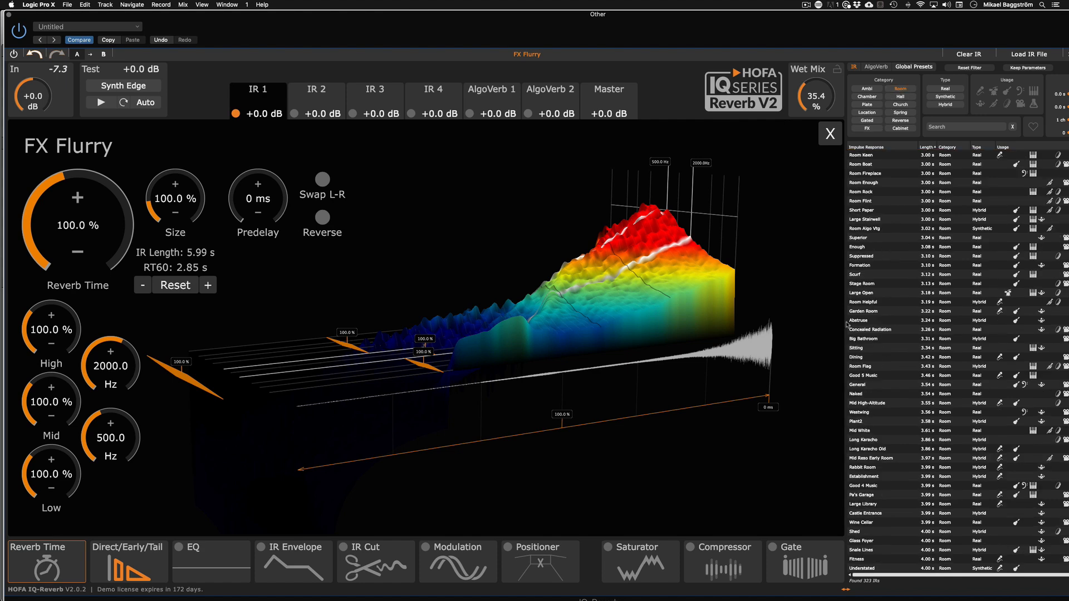
left_click(902, 104)
left_click(903, 97)
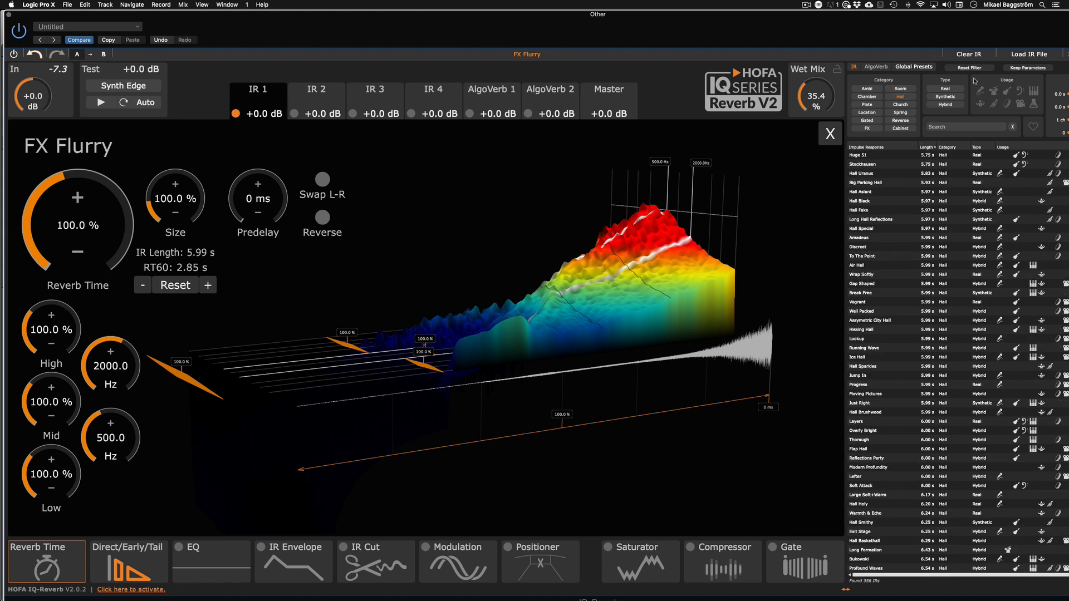
left_click(869, 219)
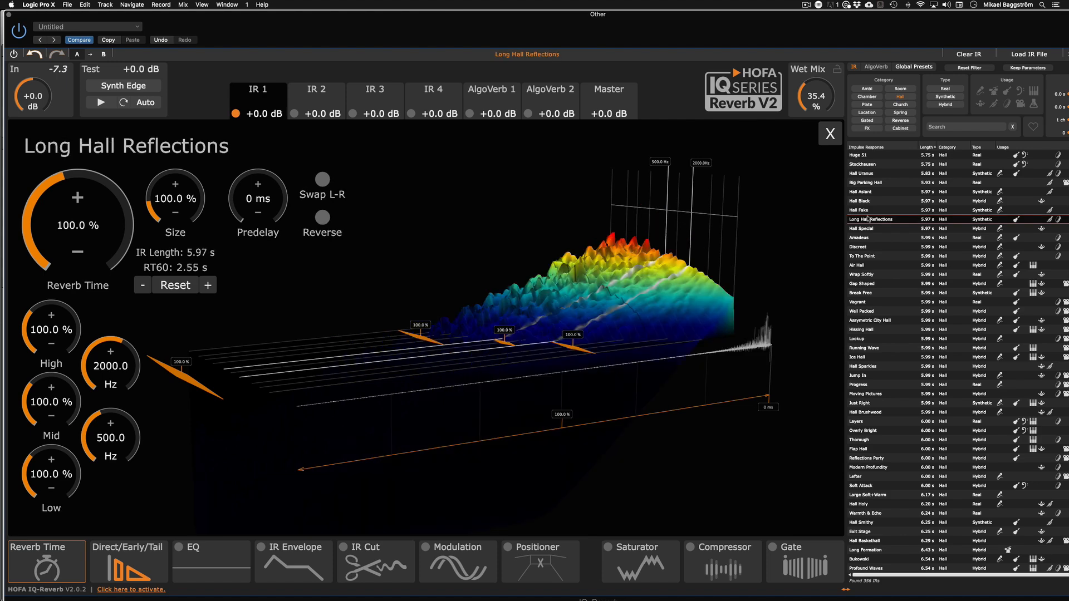
View IR 1's Direct/Early/Tail, EQ, IR Envelope, IR Cut and Positioner modules and return to the Reverb Time settings
left_click(129, 566)
left_click(211, 567)
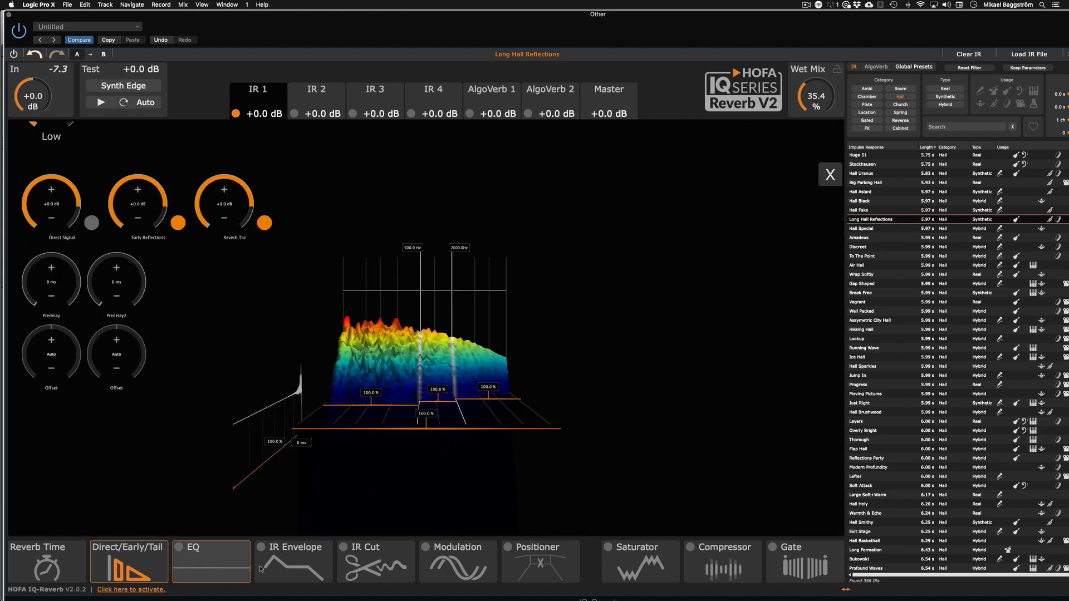
left_click(294, 568)
left_click(384, 567)
left_click(49, 566)
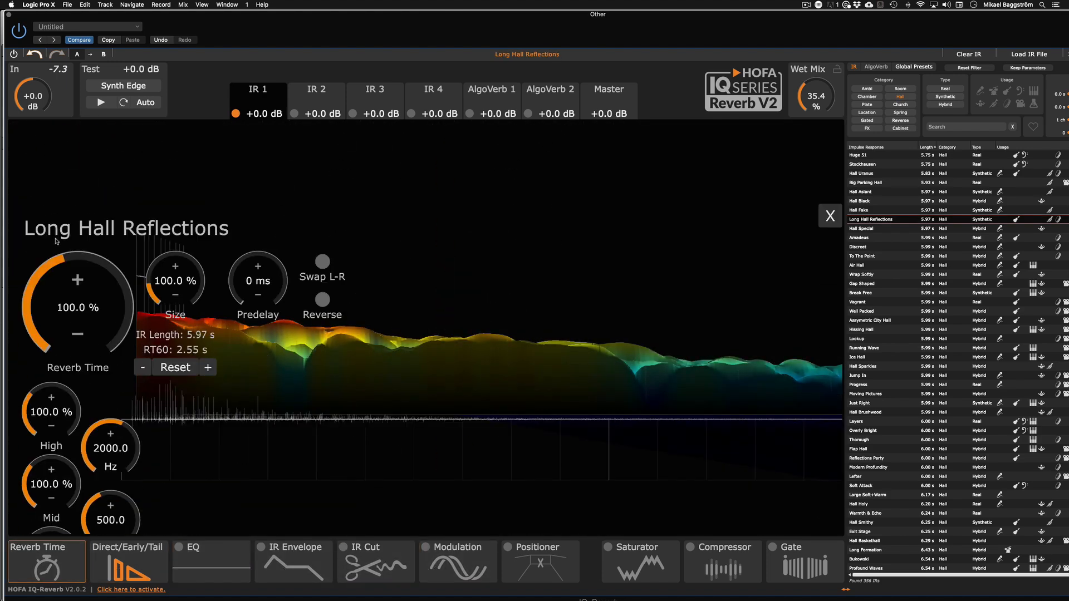
left_click(129, 566)
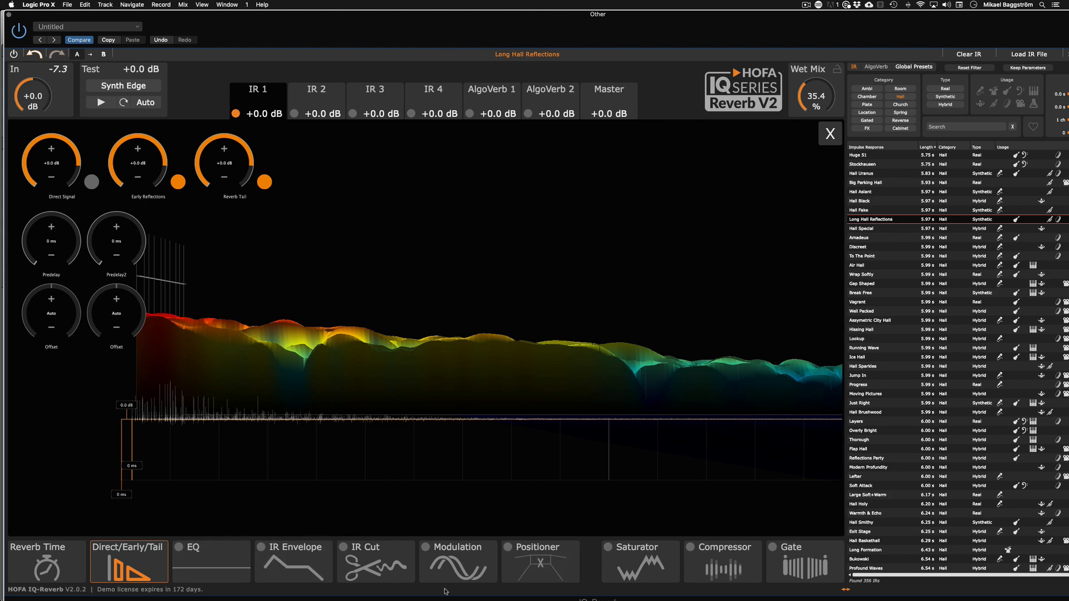
left_click(541, 563)
left_click(47, 563)
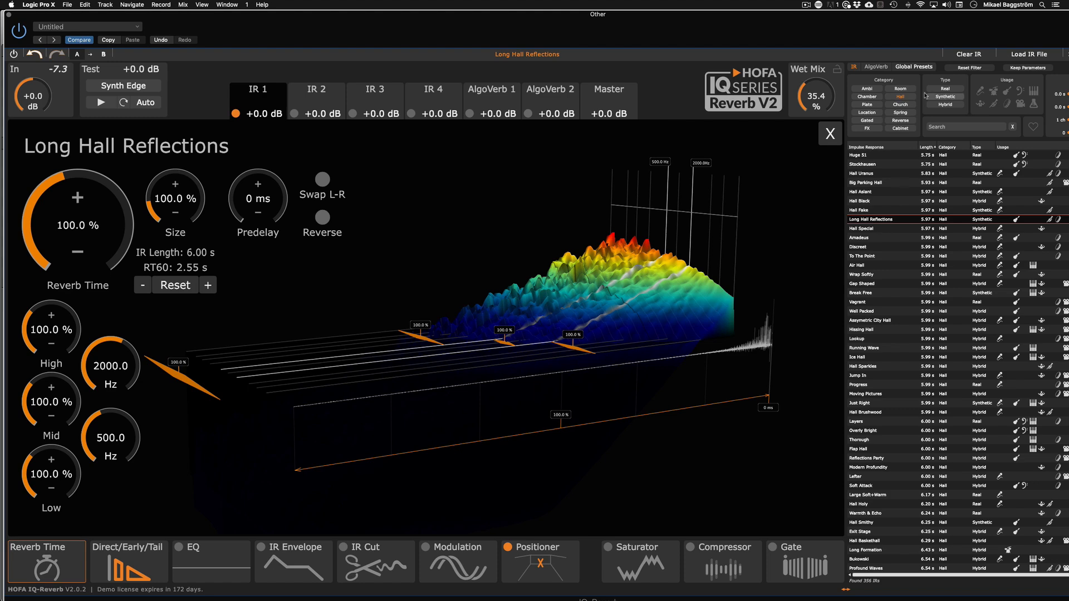
Load To The Point from the Hall category into IR 1 and limit the impulse response filter to Room
left_click(901, 89)
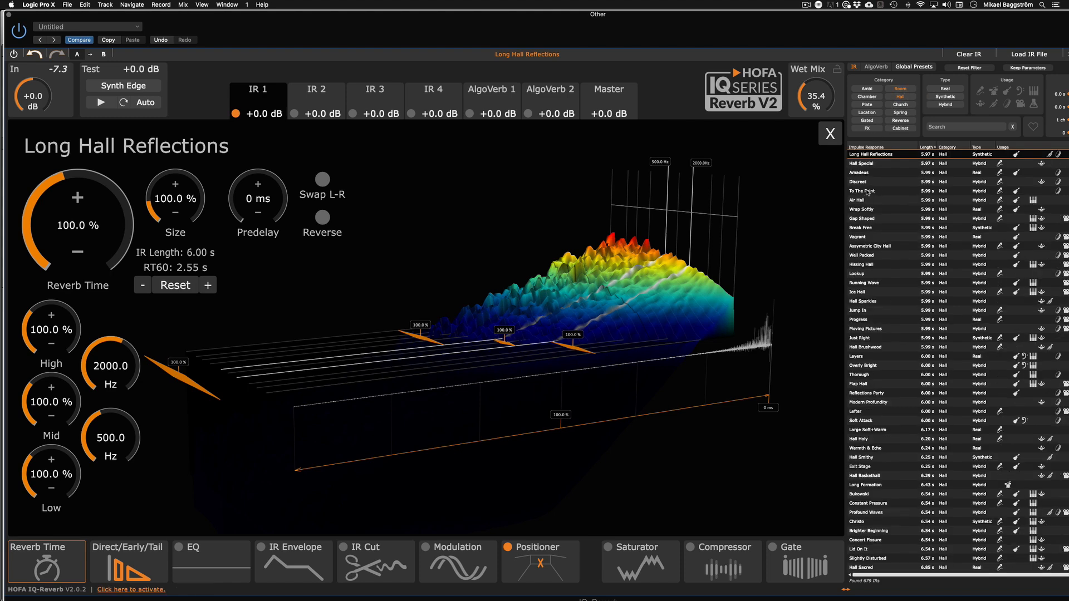
left_click(867, 191)
left_click(900, 96)
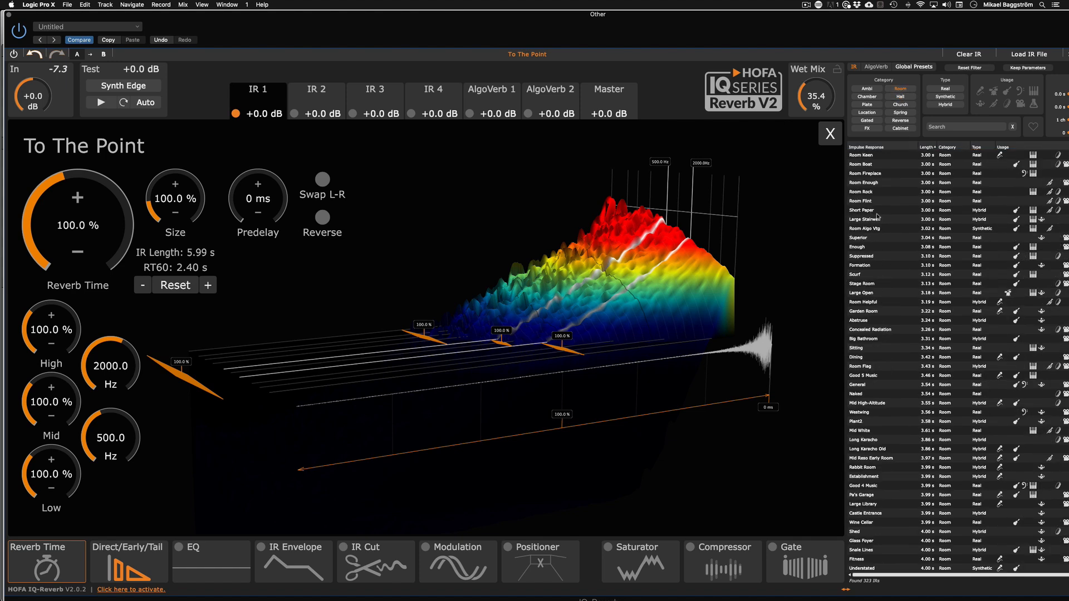
Find the shorter room impulse responses and audition Room Reply and Room Handsome in IR 1
scroll(878, 213, "up", 5)
left_click(884, 218)
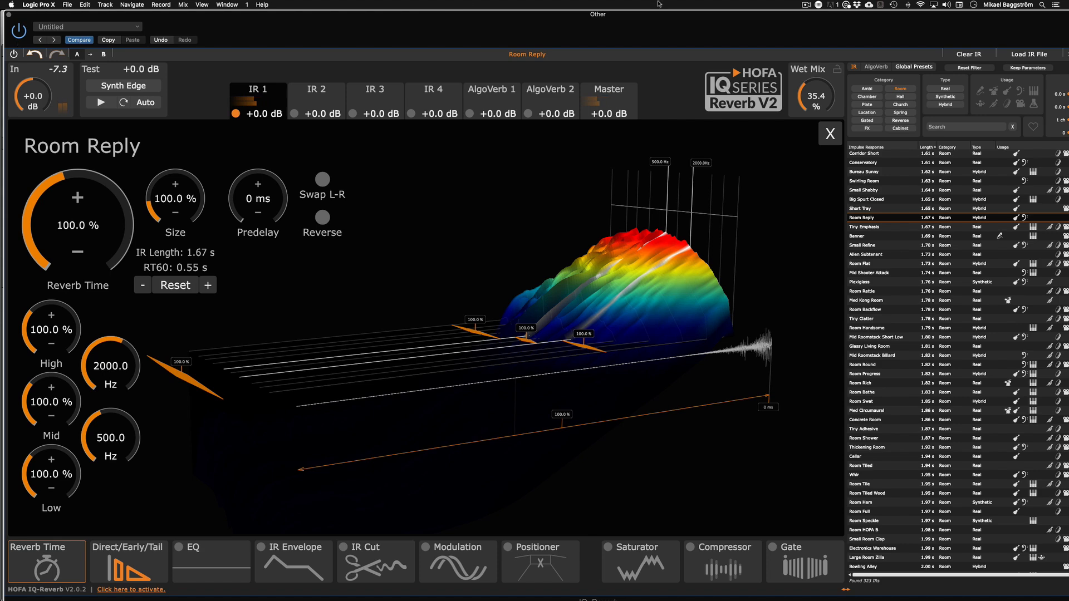
left_click(862, 328)
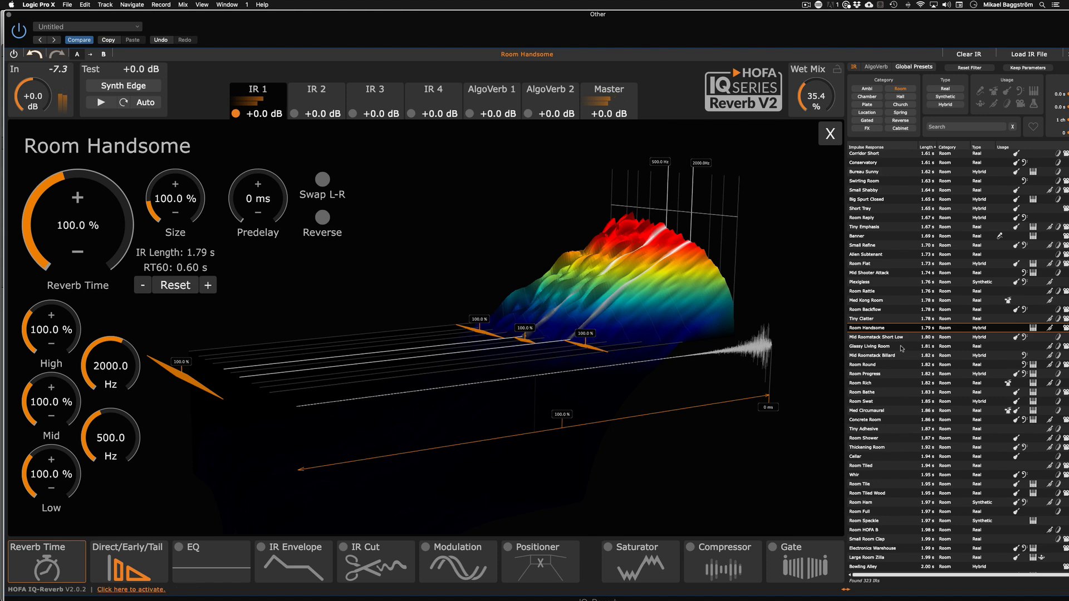
Load Cosy Hall from the Hall category into IR 1 and set the Wet Mix to 25.4%
left_click(914, 97)
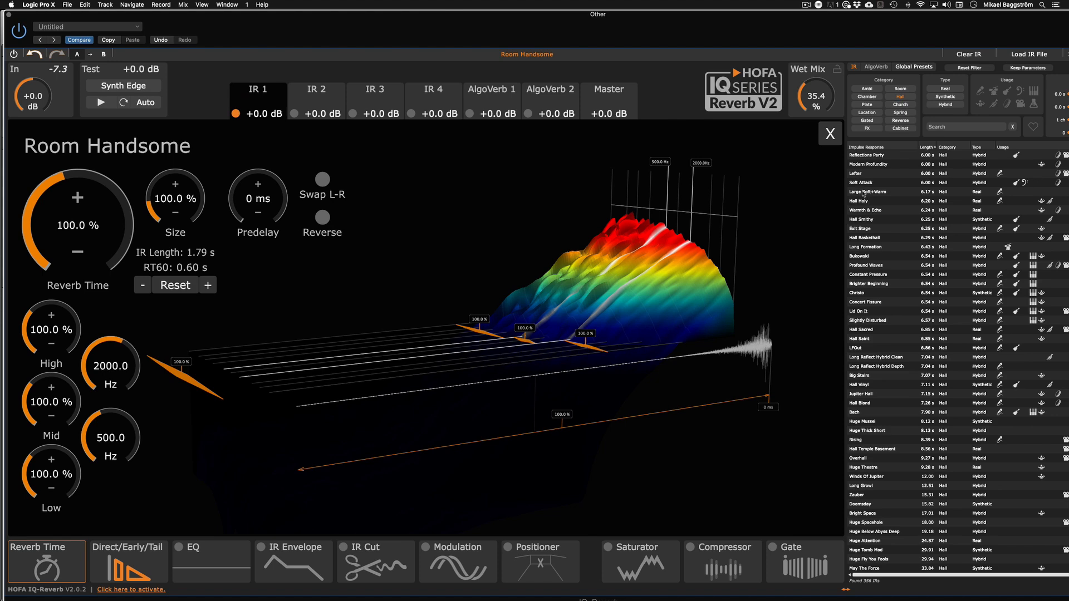
scroll(947, 234, "up", 10)
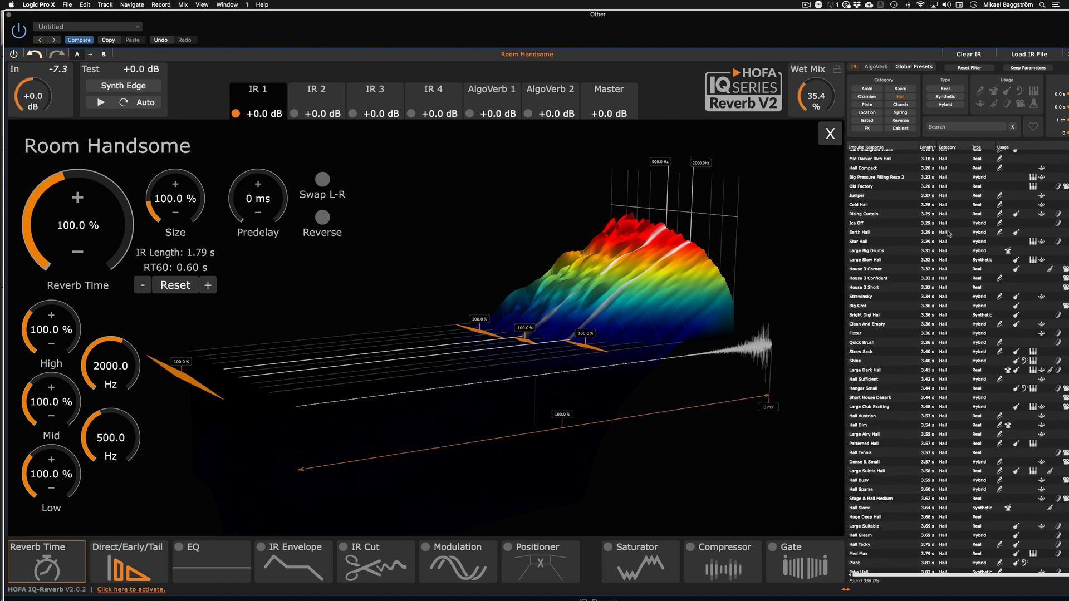
scroll(948, 234, "up", 5)
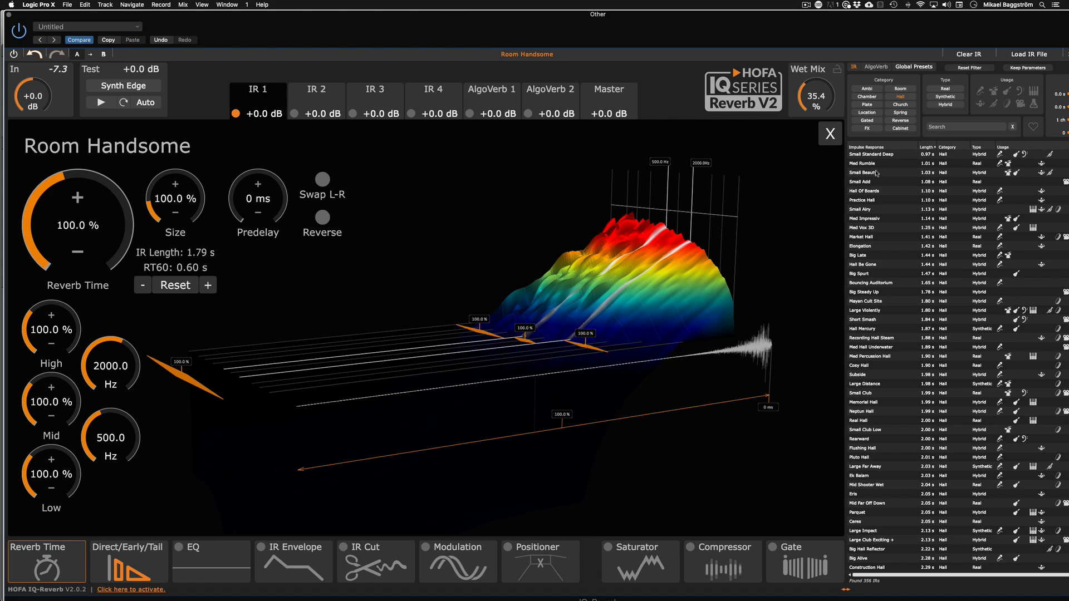
scroll(882, 163, "down", 4)
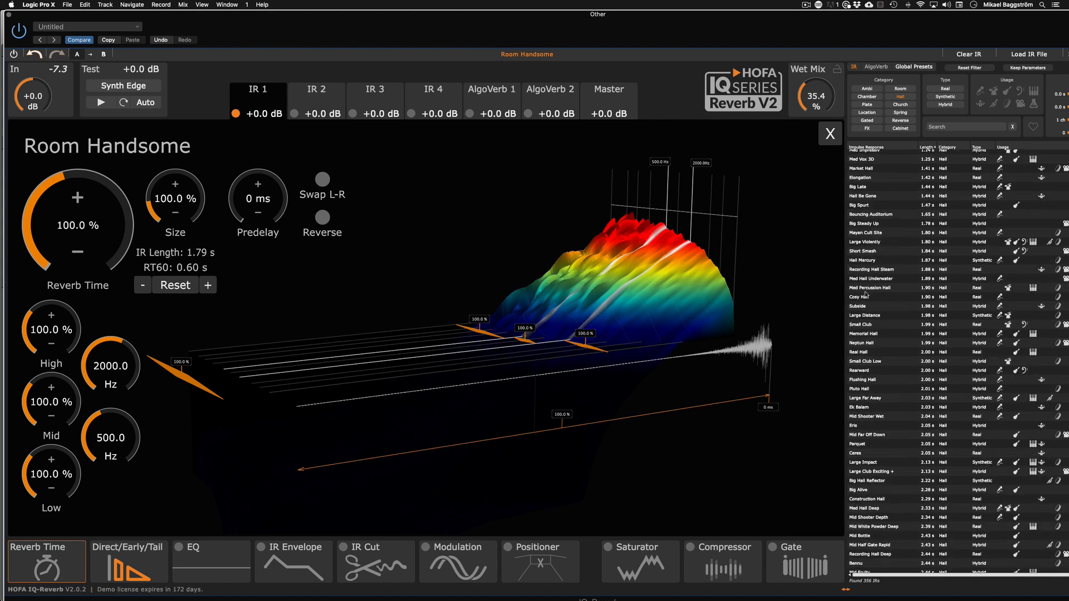
left_click(868, 298)
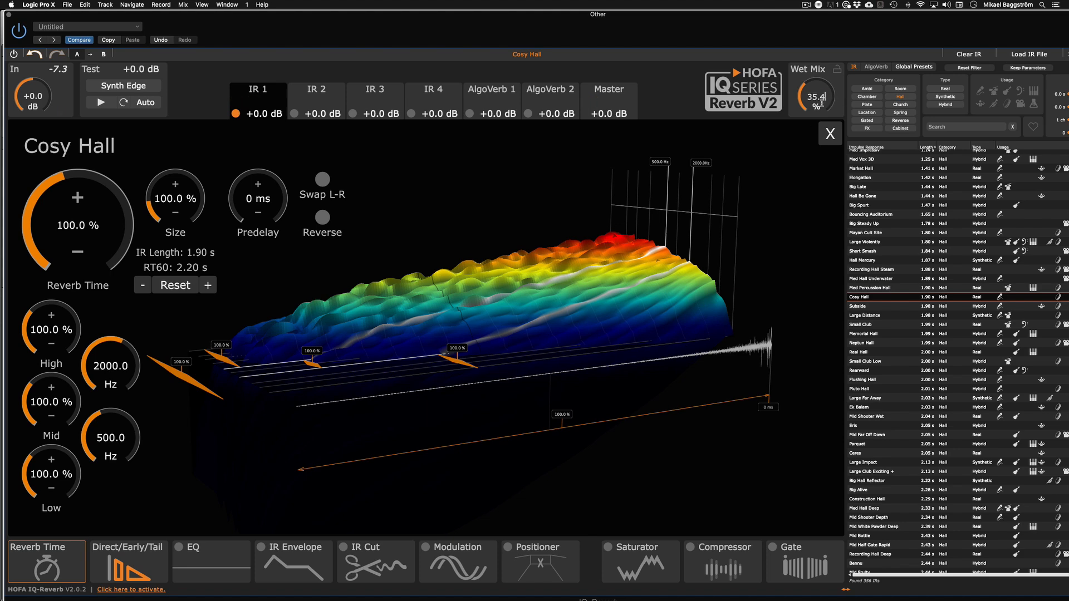
left_click_drag(822, 88, 822, 99)
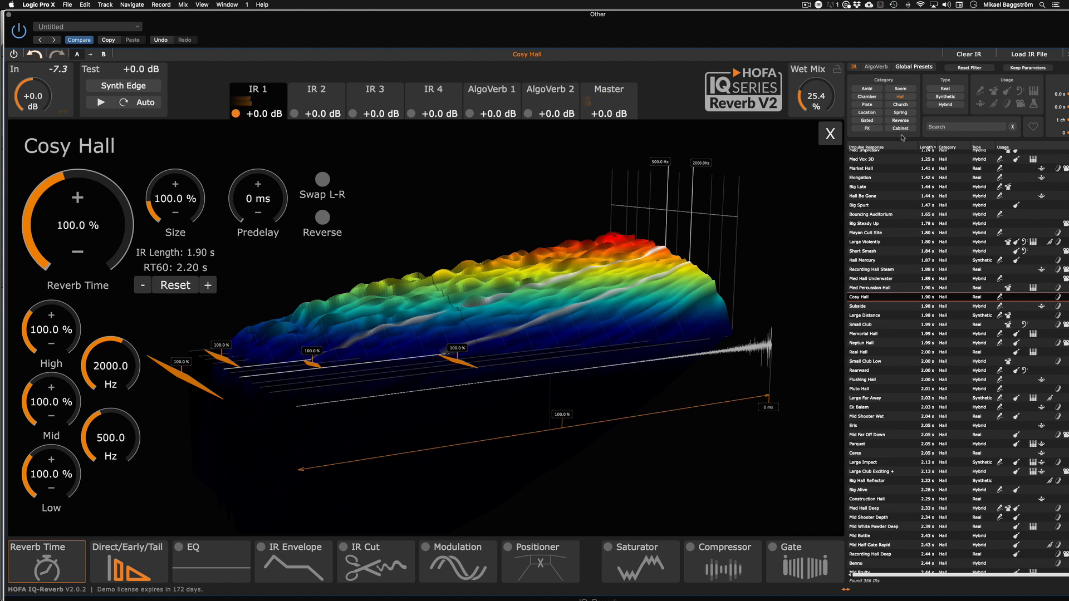
Load Quite Long from the Church category into IR 1 and raise the Wet Mix to 50.8%
left_click(906, 104)
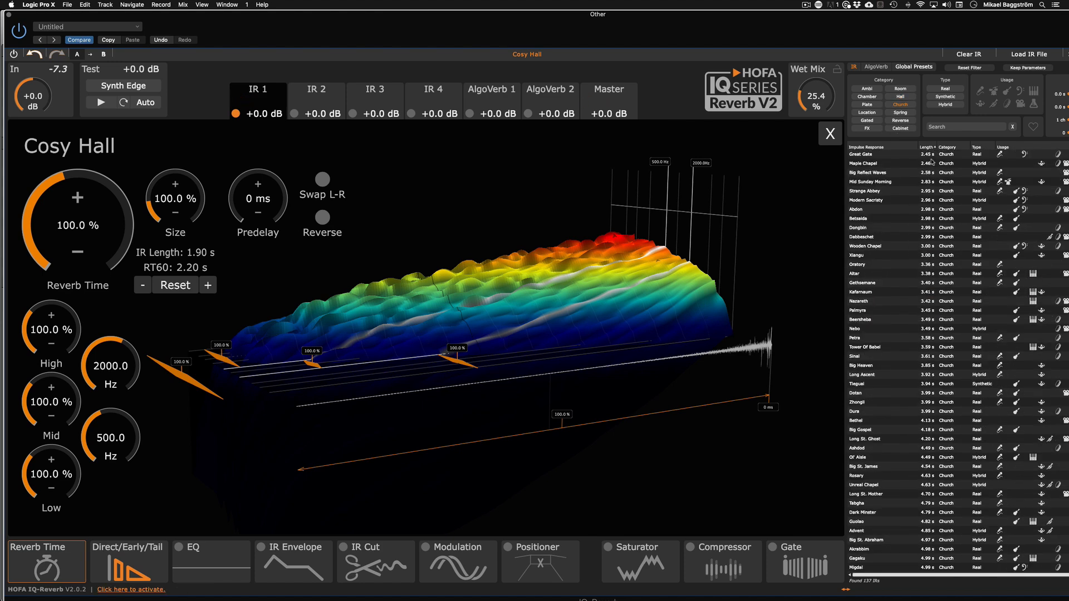
scroll(941, 228, "down", 20)
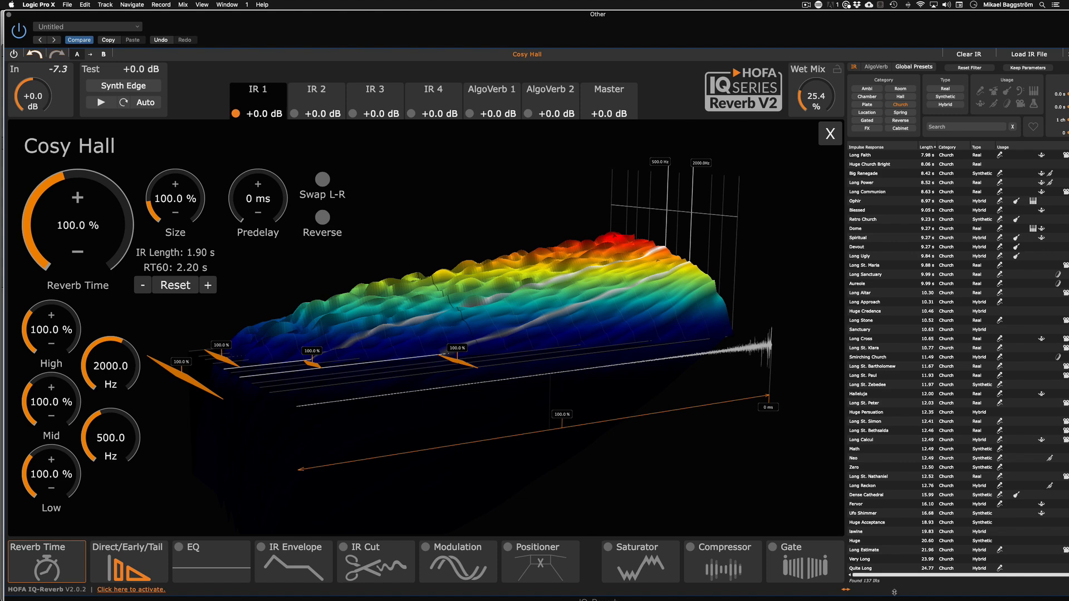
left_click(931, 568)
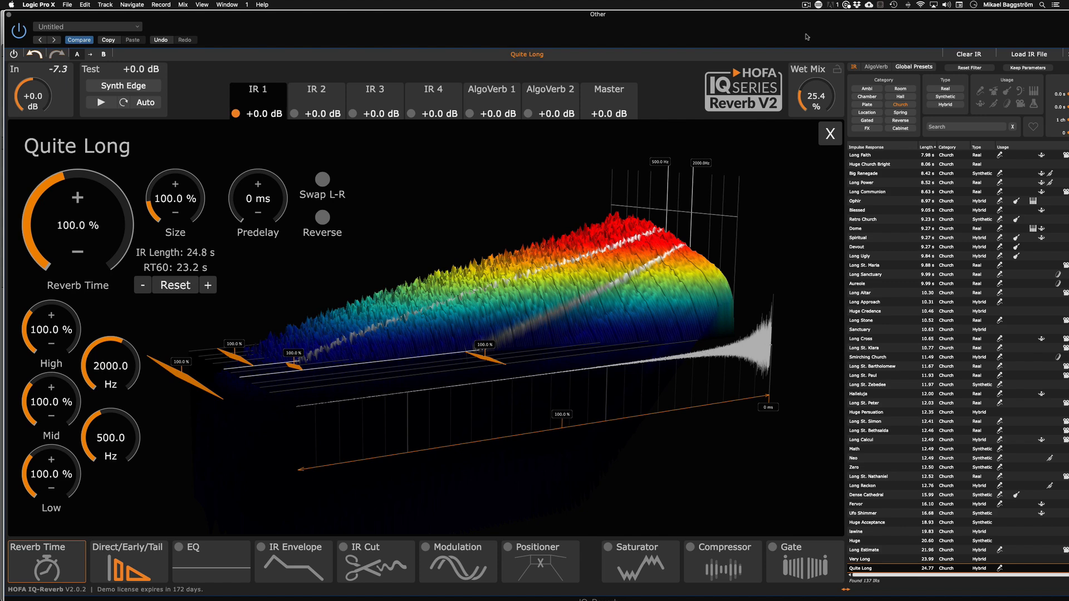
left_click_drag(820, 93, 821, 84)
left_click(22, 31)
mouse_move(814, 99)
left_mouse_down()
mouse_move(814, 61)
mouse_move(814, 79)
left_mouse_up()
Audition the shorter church impulse responses Mission and Dark Minster in IR 1 and lower the Wet Mix to 34.1%
scroll(883, 267, "up", 9)
scroll(877, 244, "up", 5)
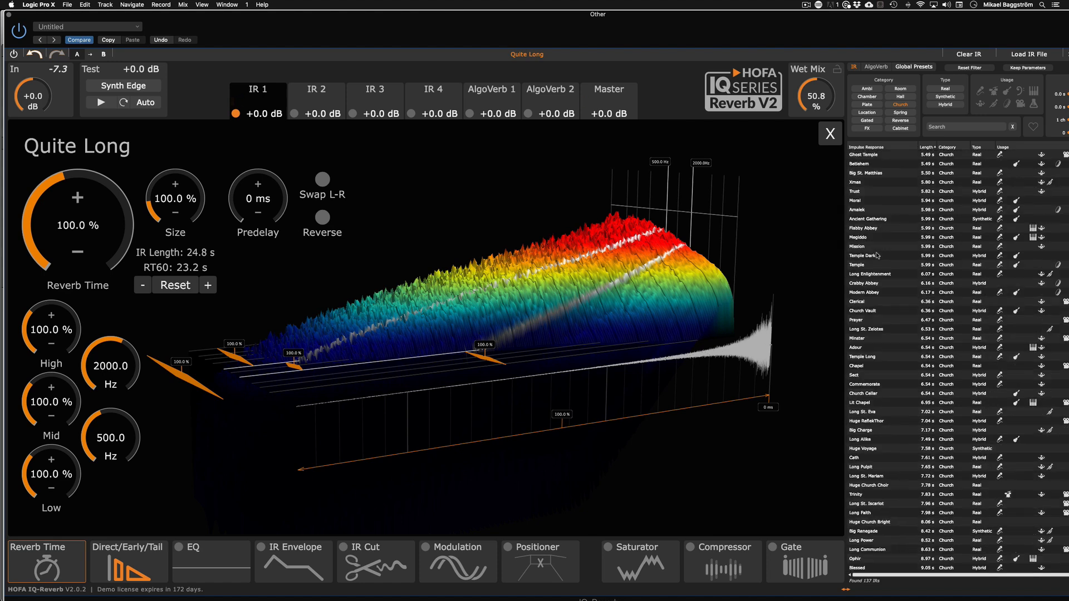
left_click(867, 246)
scroll(867, 253, "up", 8)
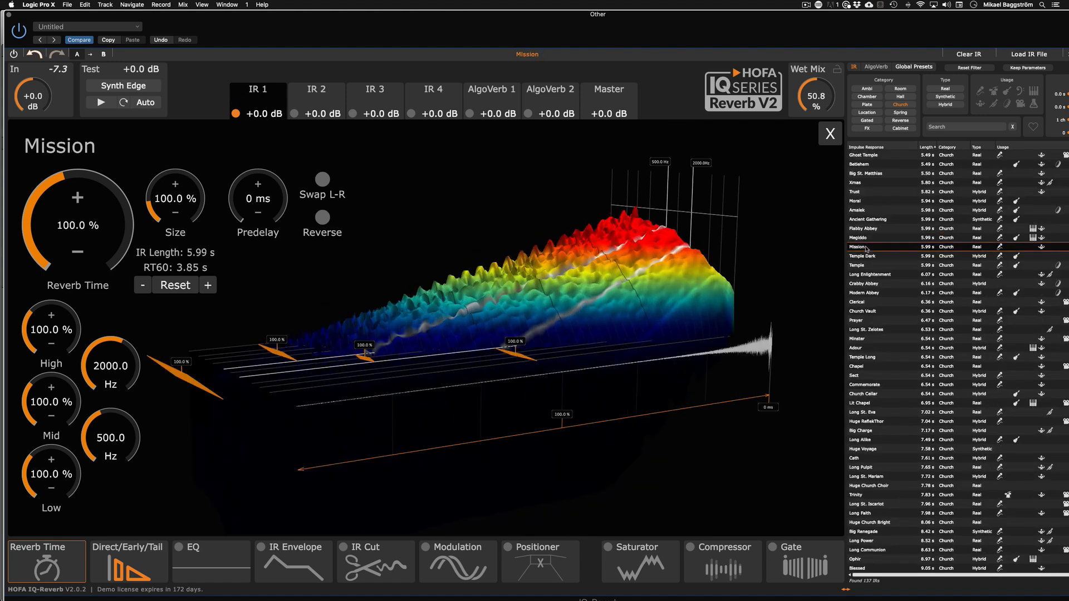
left_click(867, 262)
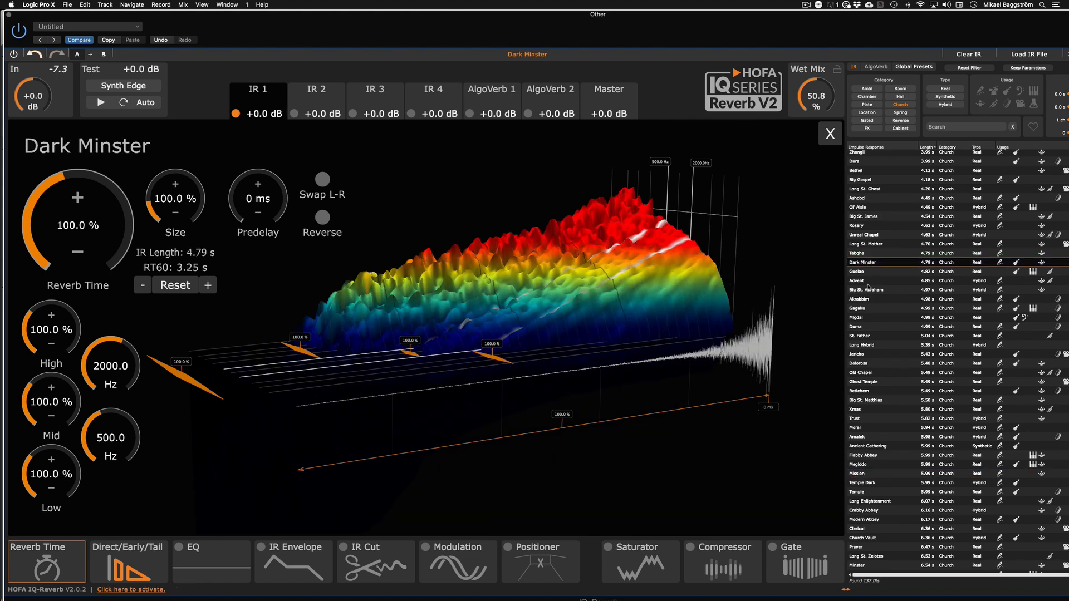
left_click_drag(825, 109, 821, 115)
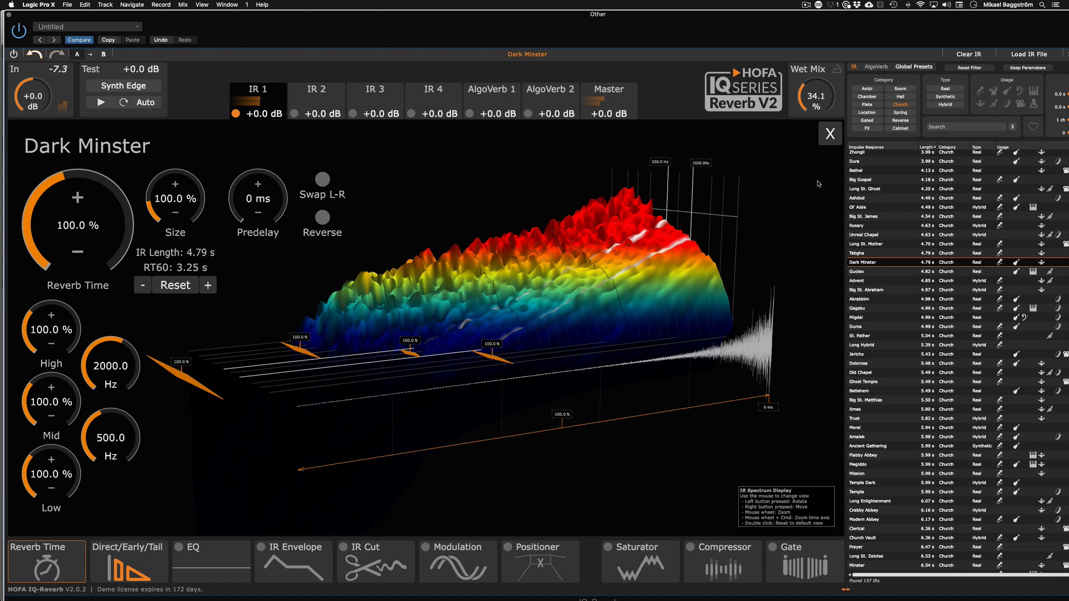
Limit the impulse response filter to Spring instead of Church and audition Fourier's Spring and Lit Spring in IR 1
left_click(907, 106)
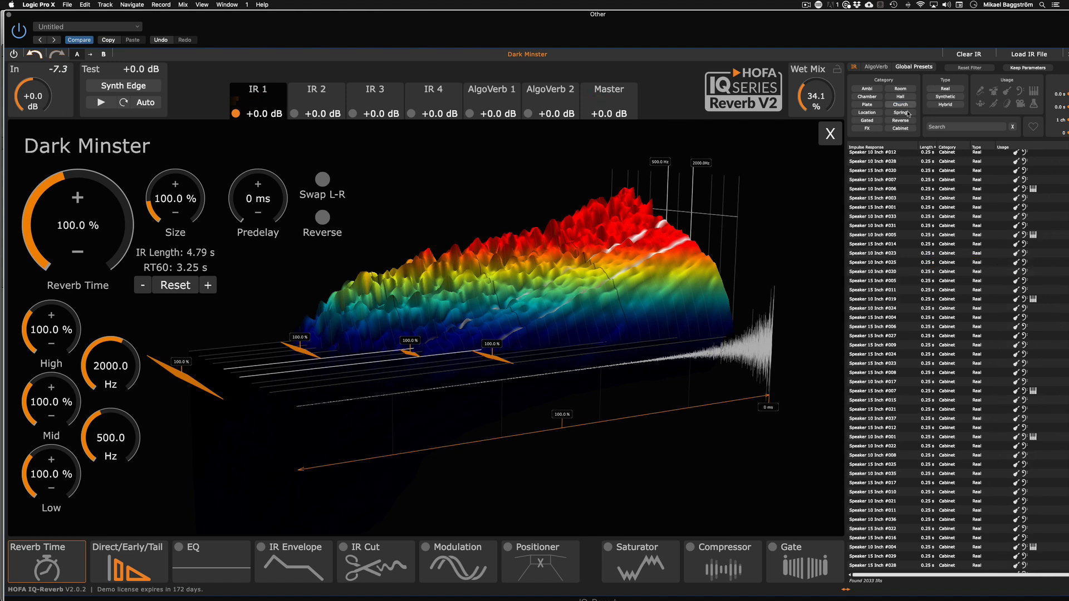
left_click(907, 113)
scroll(887, 251, "up", 10)
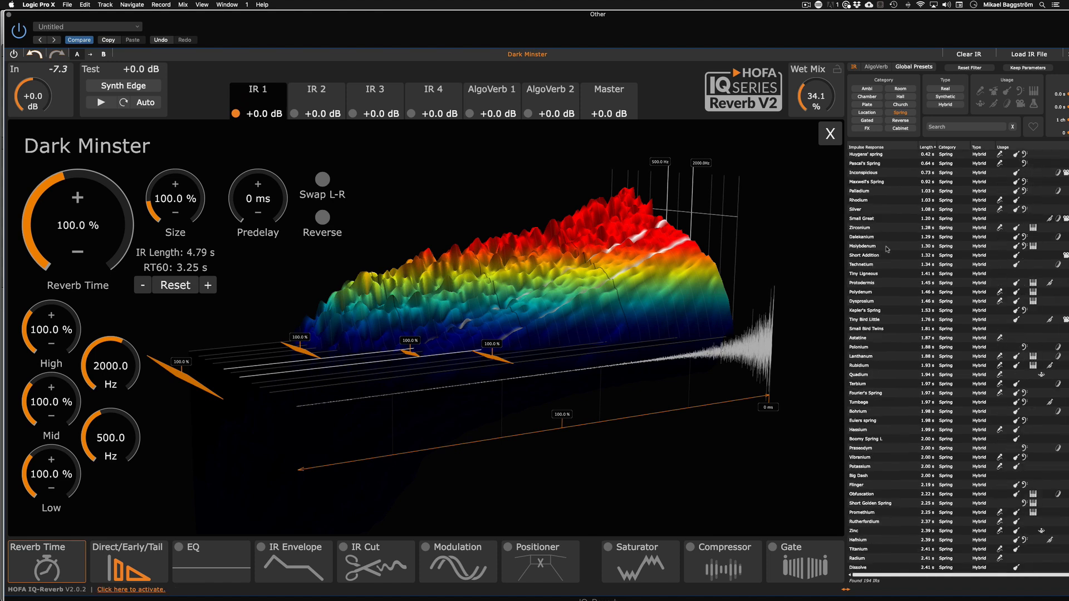
scroll(872, 318, "down", 3)
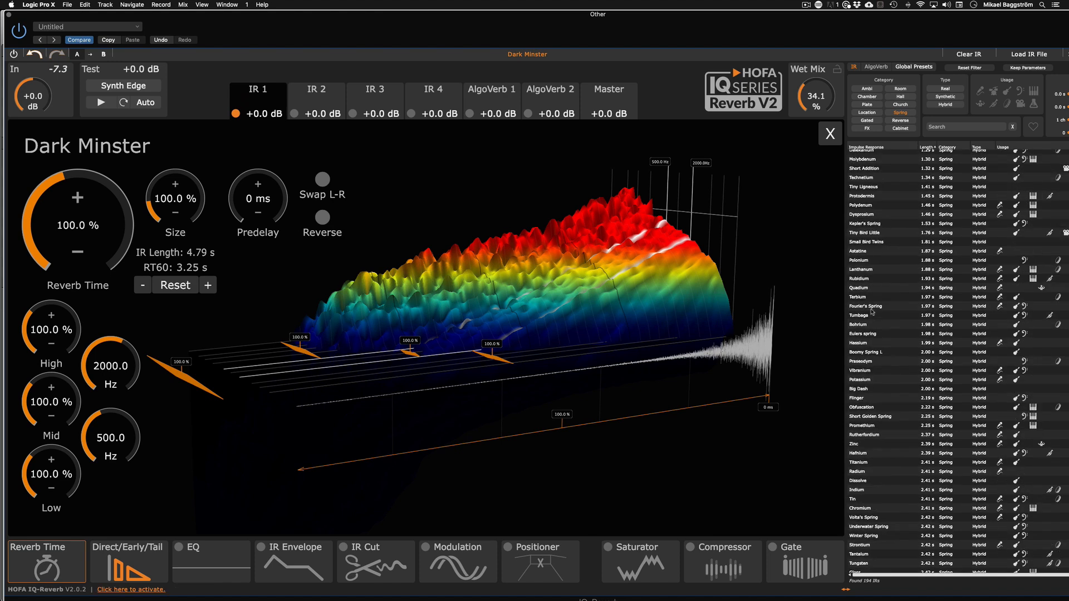
left_click(872, 307)
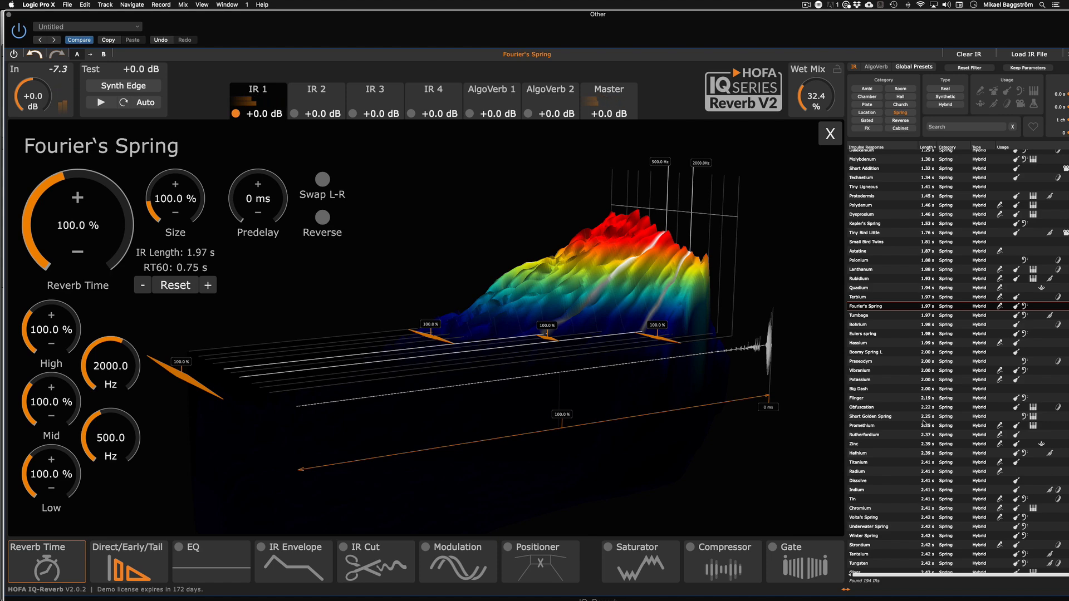
scroll(868, 341, "down", 5)
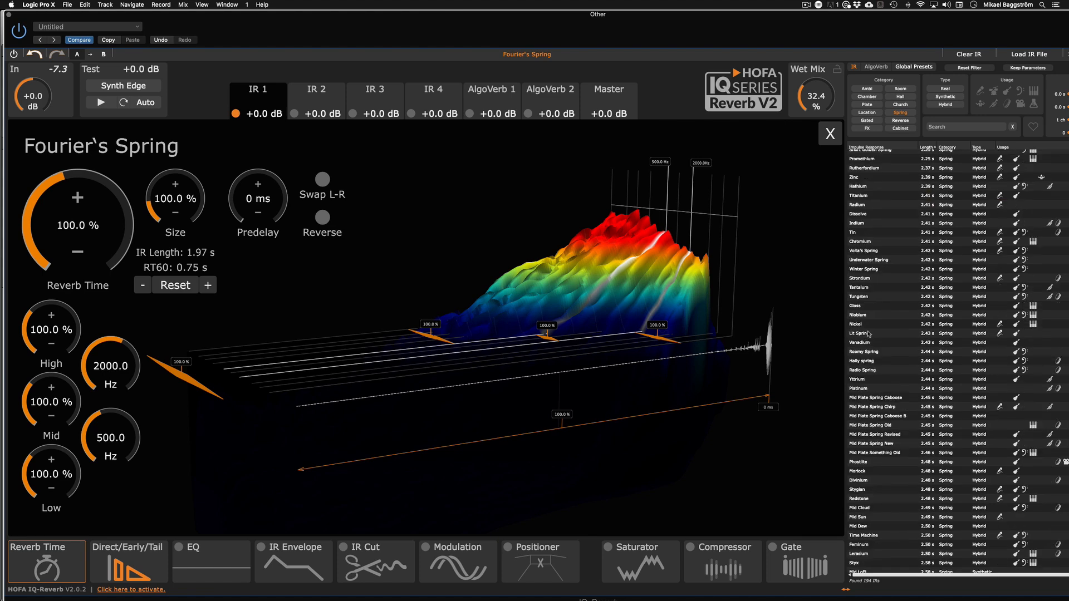
left_click(862, 333)
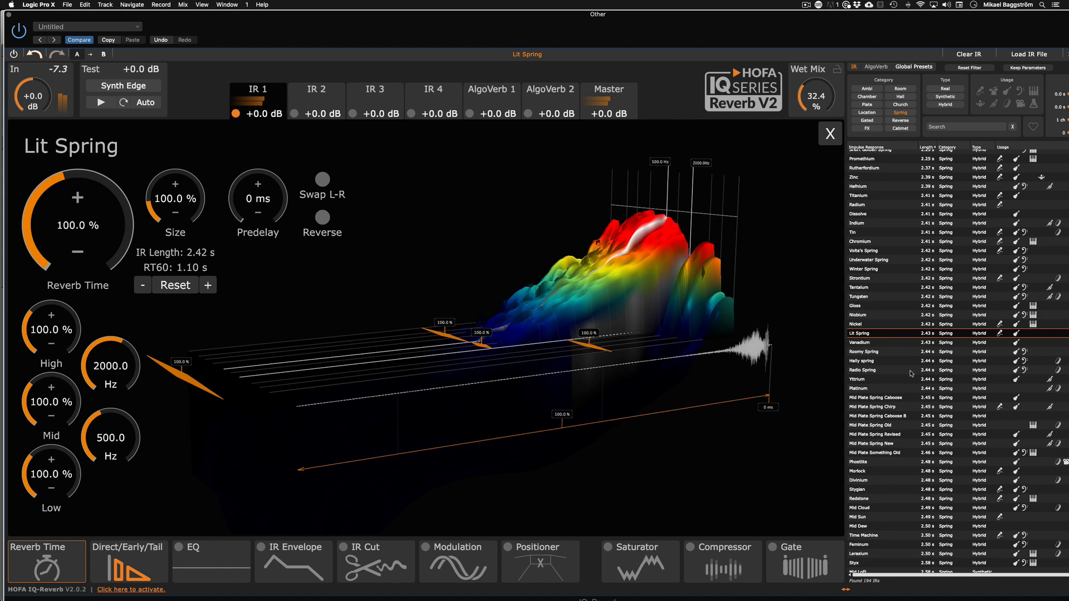
Load Short Parasite from the Reverse category into IR 1, try the Wet Mix at 100%, and reduce it to 42.6%
left_click(902, 121)
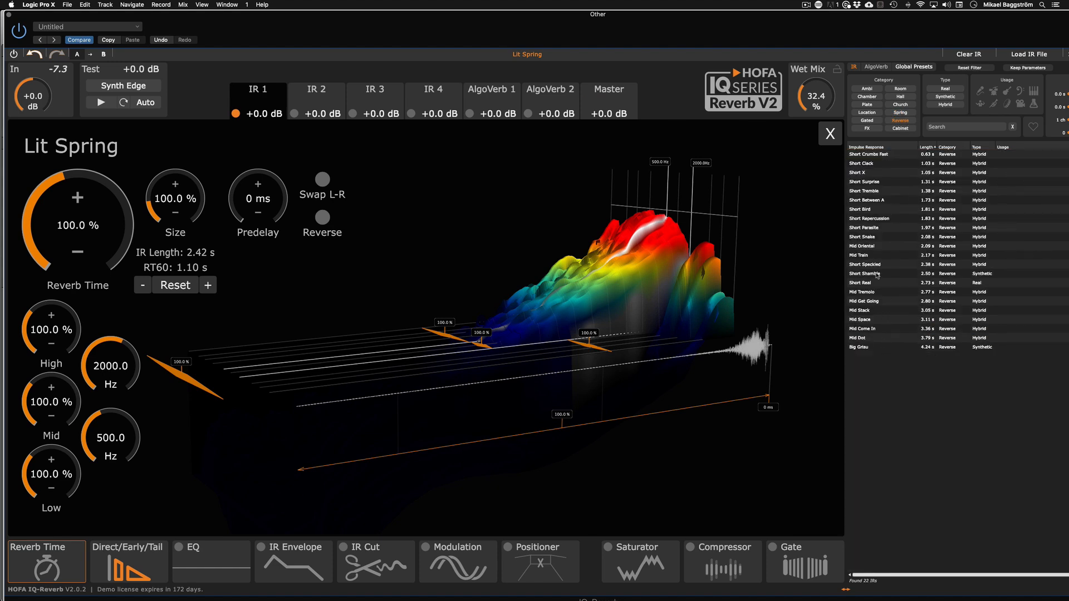
left_click(866, 229)
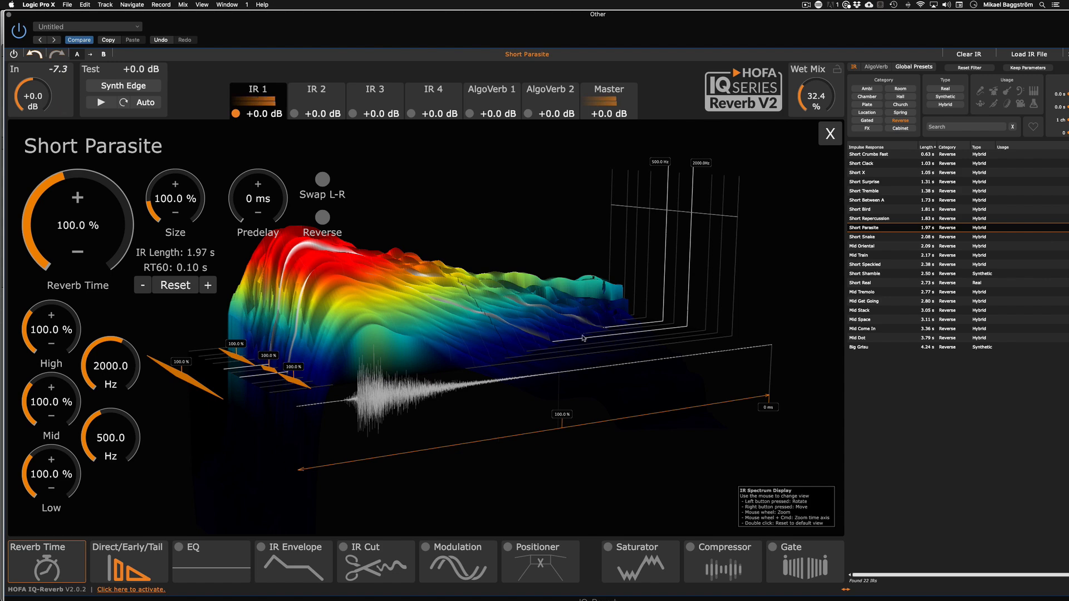
left_click_drag(816, 95, 831, 62)
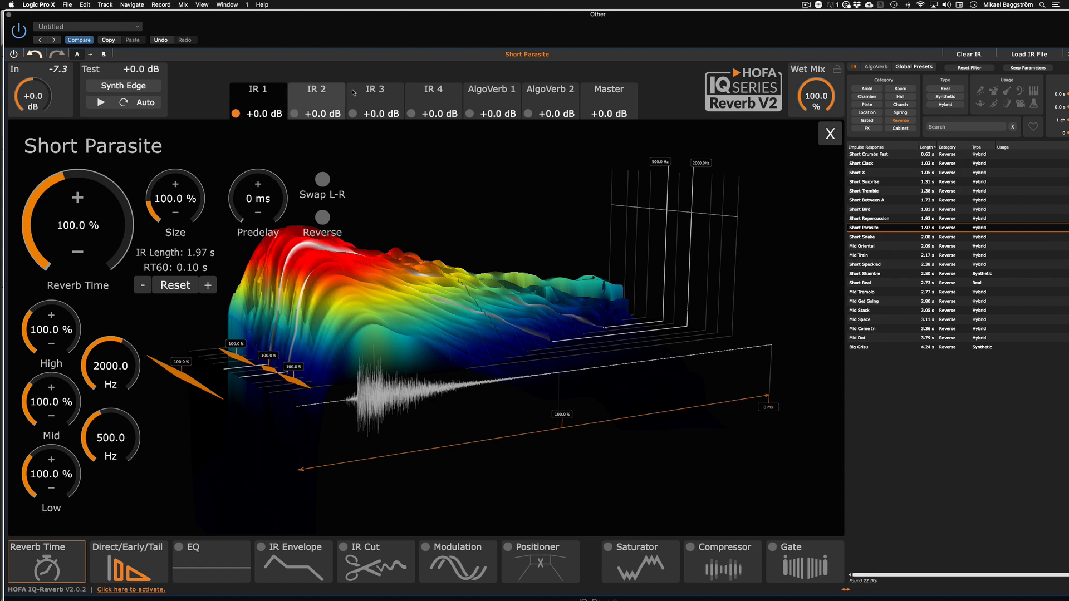
left_click_drag(810, 101, 812, 137)
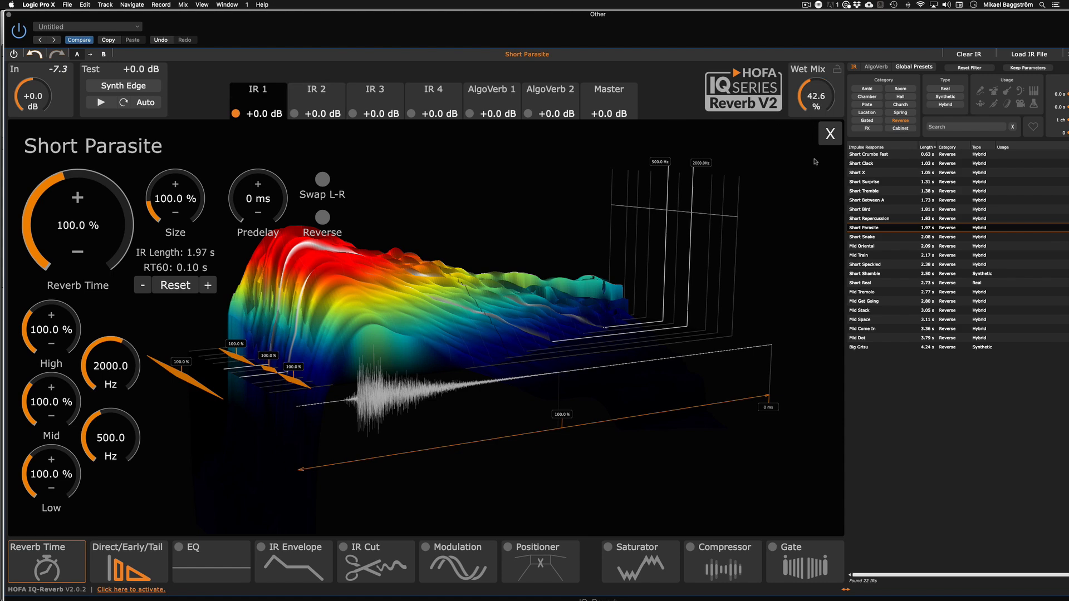
Load Speaker 10 Inch #016 from the Cabinet category into IR 1
left_click(901, 128)
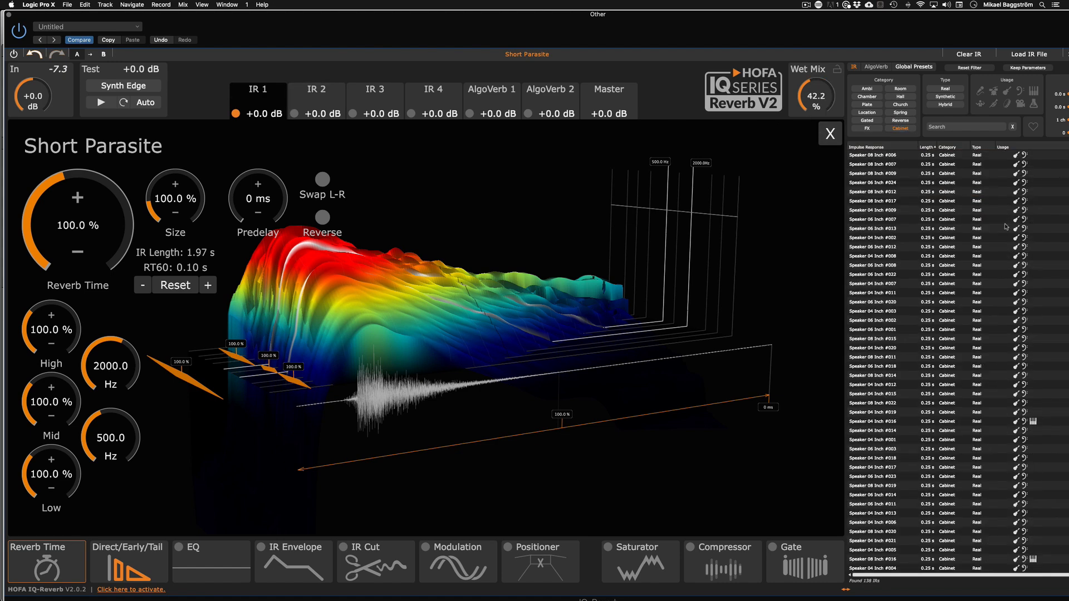
scroll(884, 228, "down", 10)
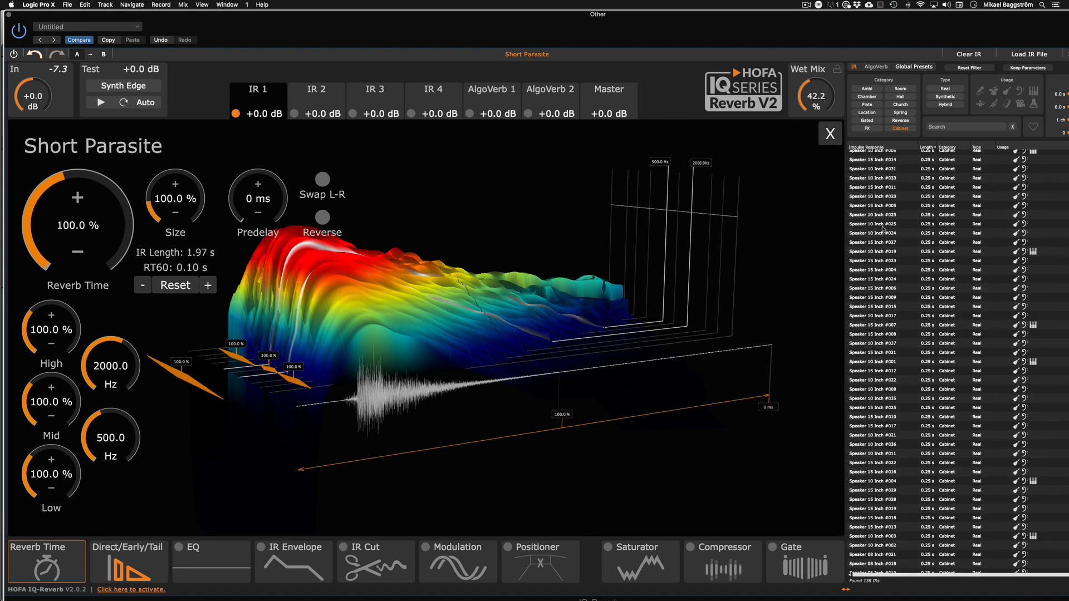
left_click(873, 283)
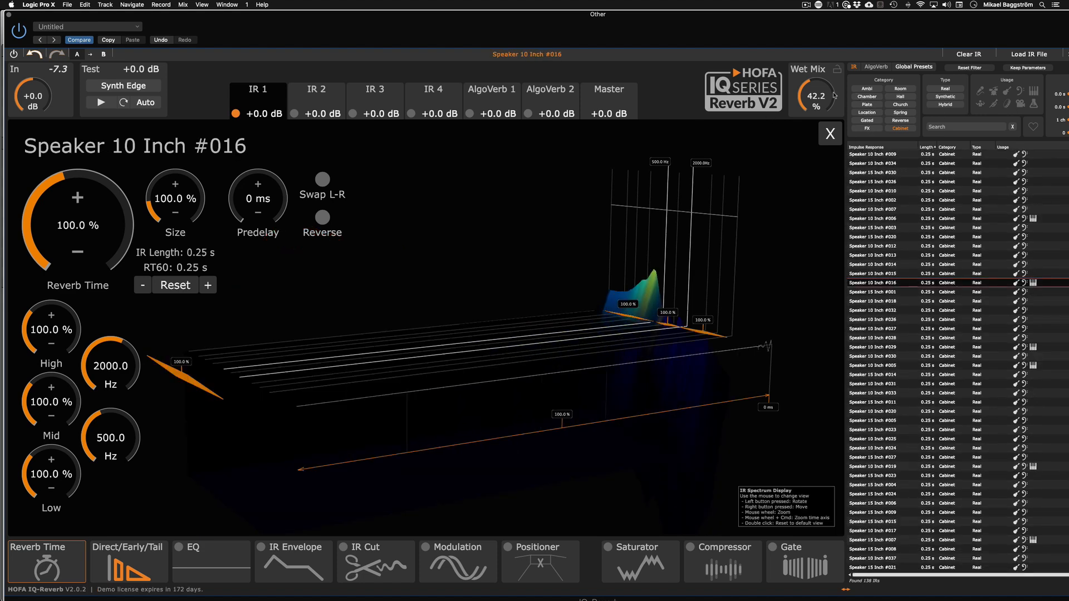
Compare the cabinet sound with Wet Mix levels of 49.5%, 43.1% and 100% during playback, and set it to 48.2%
left_click(19, 33)
left_click_drag(819, 96, 819, 91)
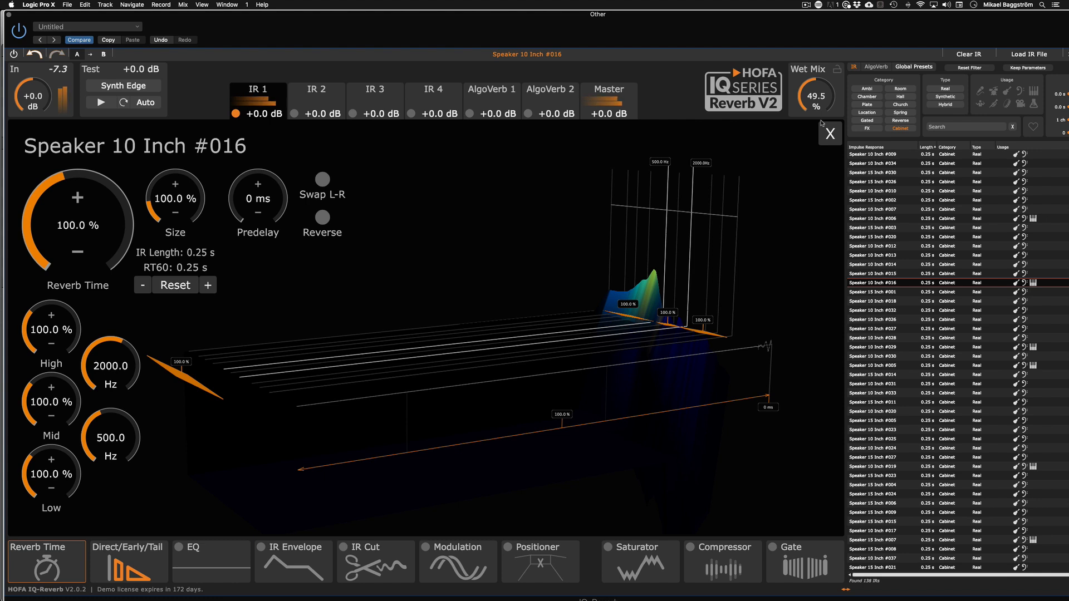
left_click_drag(808, 96, 809, 104)
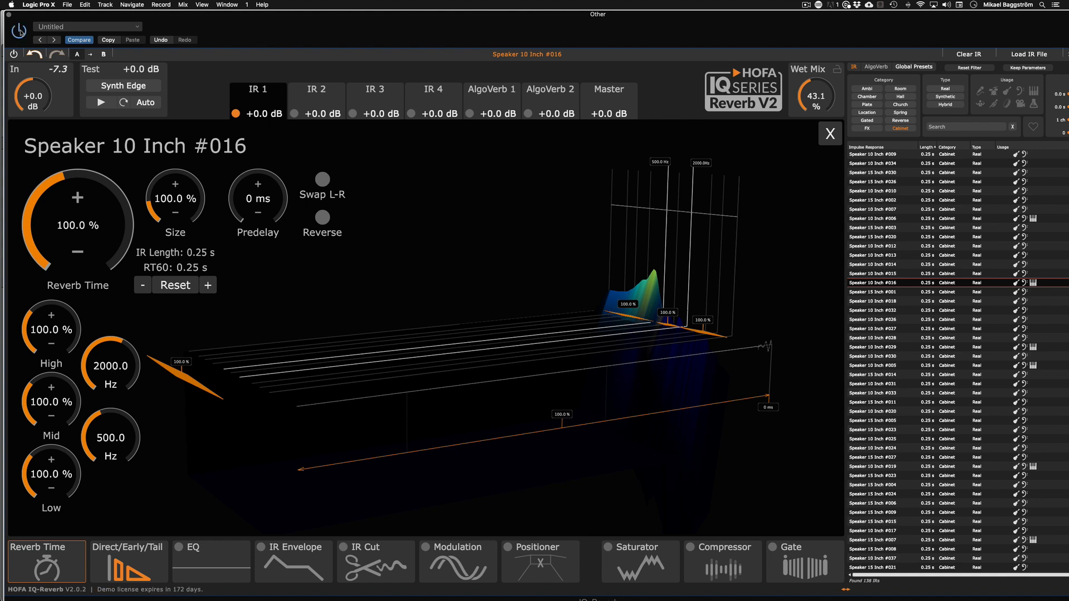
key("space")
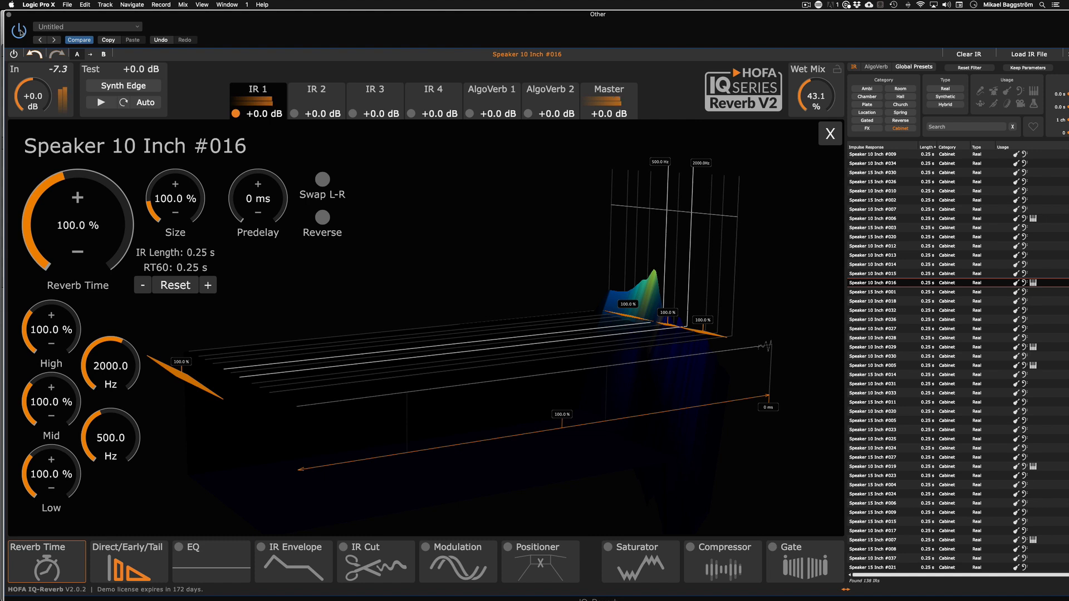
left_click_drag(822, 97, 829, 3)
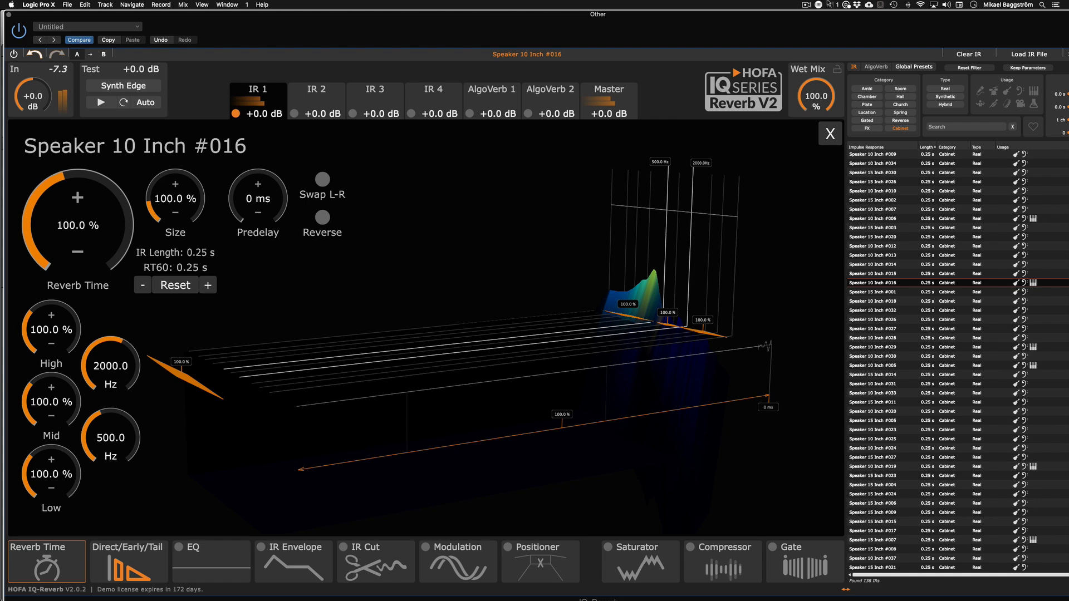
left_click_drag(829, 2, 776, 134)
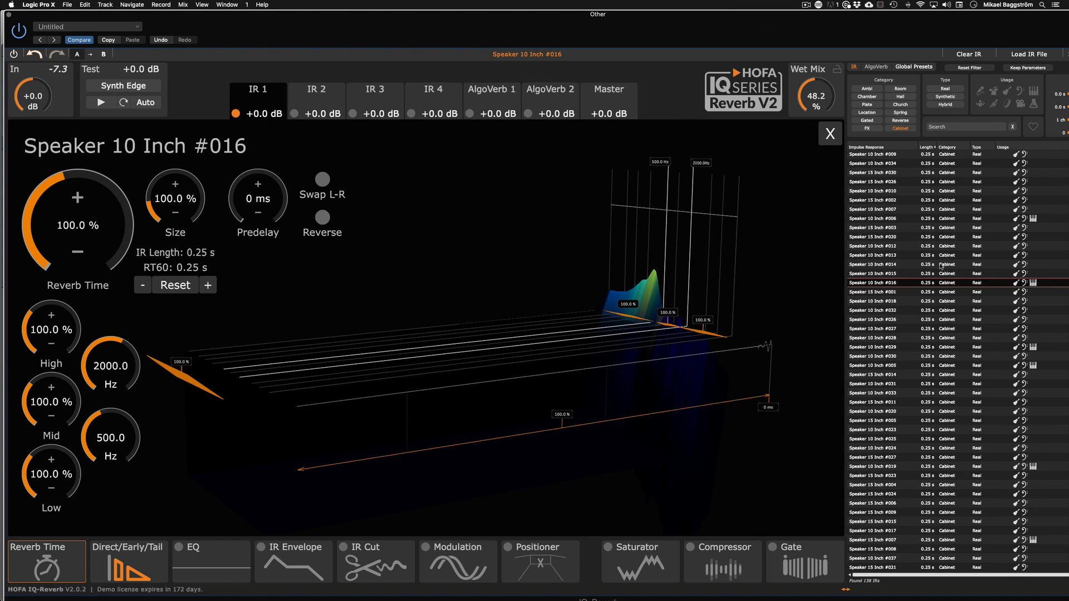
View IR 1's Positioner, Saturator, Gate and Compressor modules and return to the Reverb Time settings
left_click(245, 550)
left_click(541, 563)
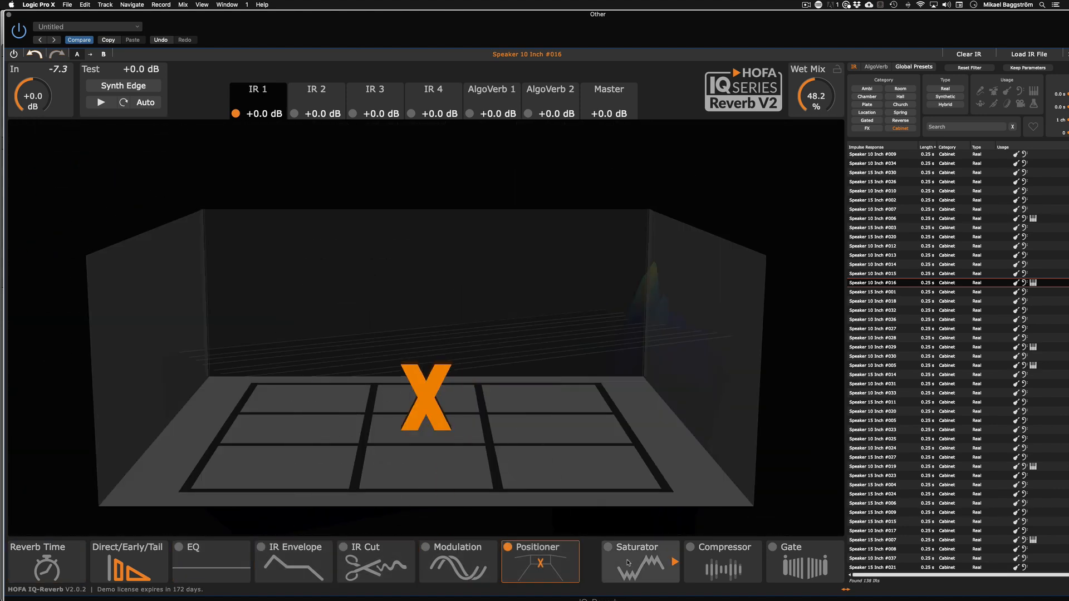
left_click(632, 563)
left_click(800, 562)
left_click(724, 561)
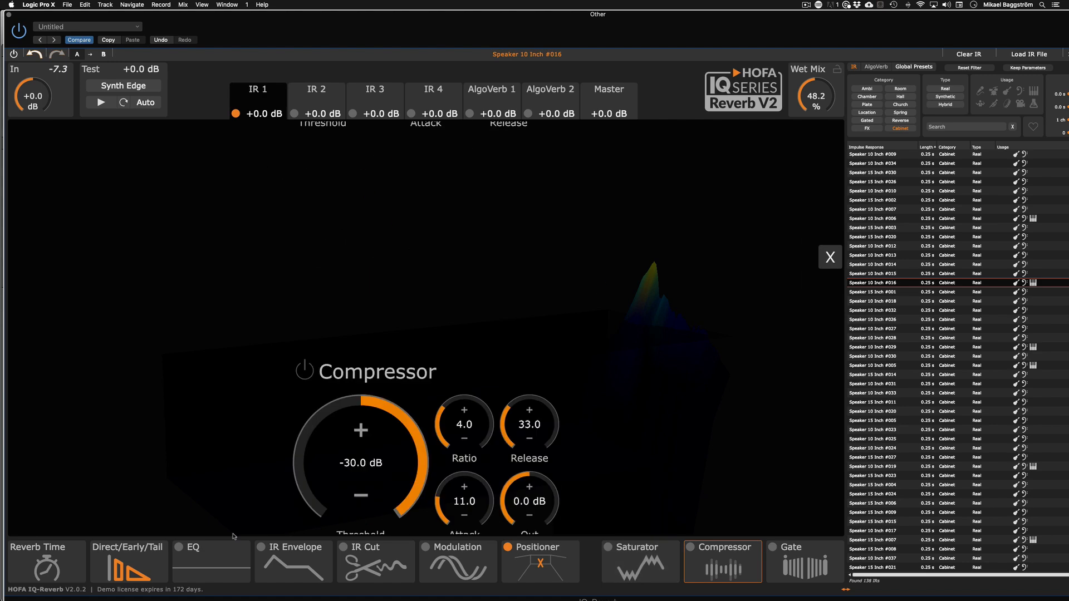
left_click(46, 562)
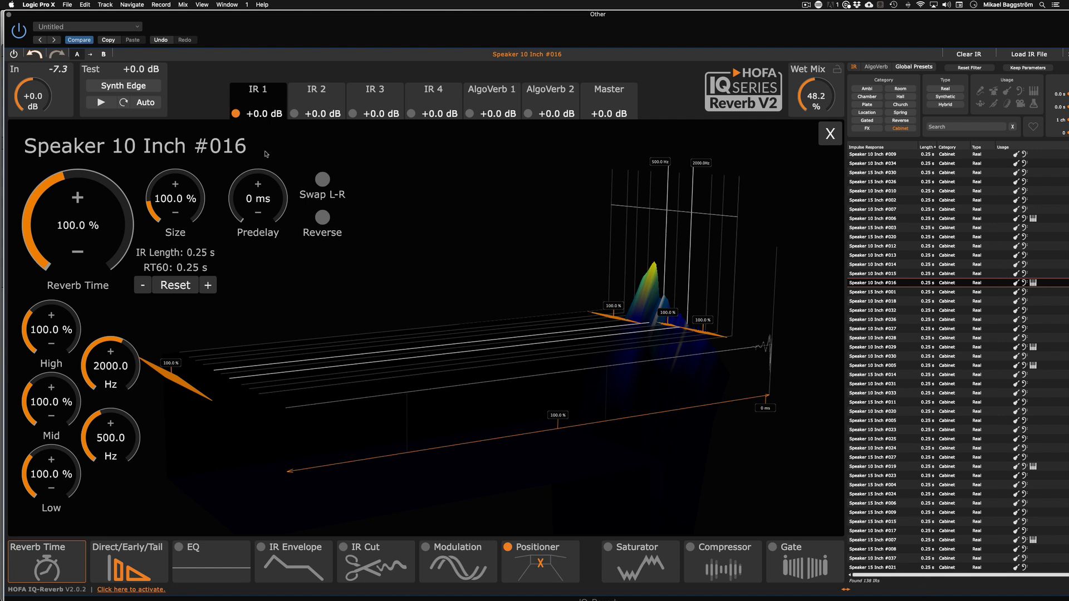
Look through the IR 2, IR 3 and IR 4 slots and return to IR 1
left_click(309, 99)
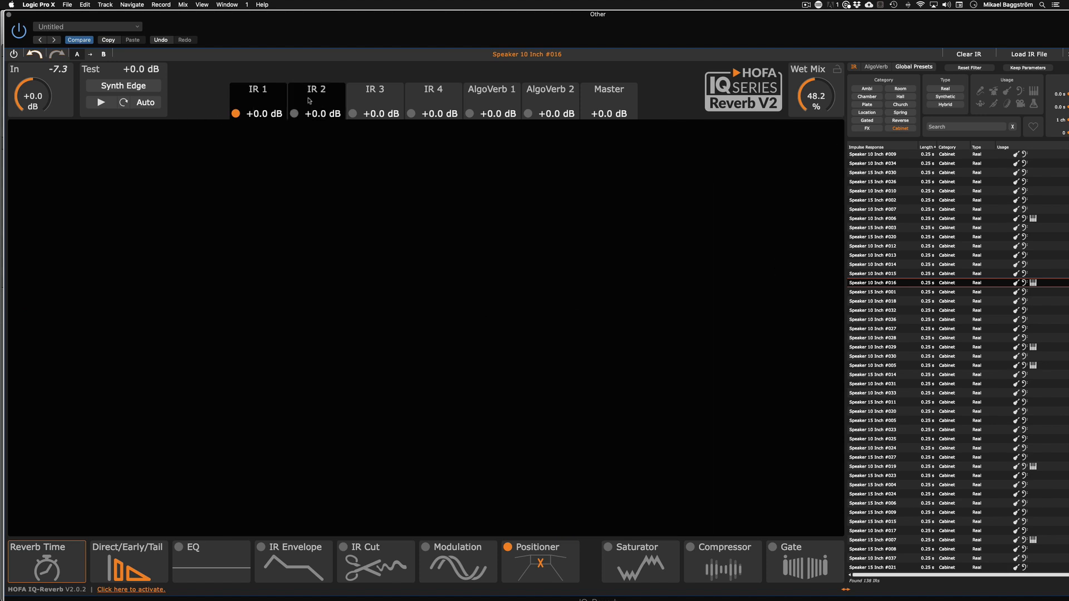
left_click(386, 98)
left_click(413, 95)
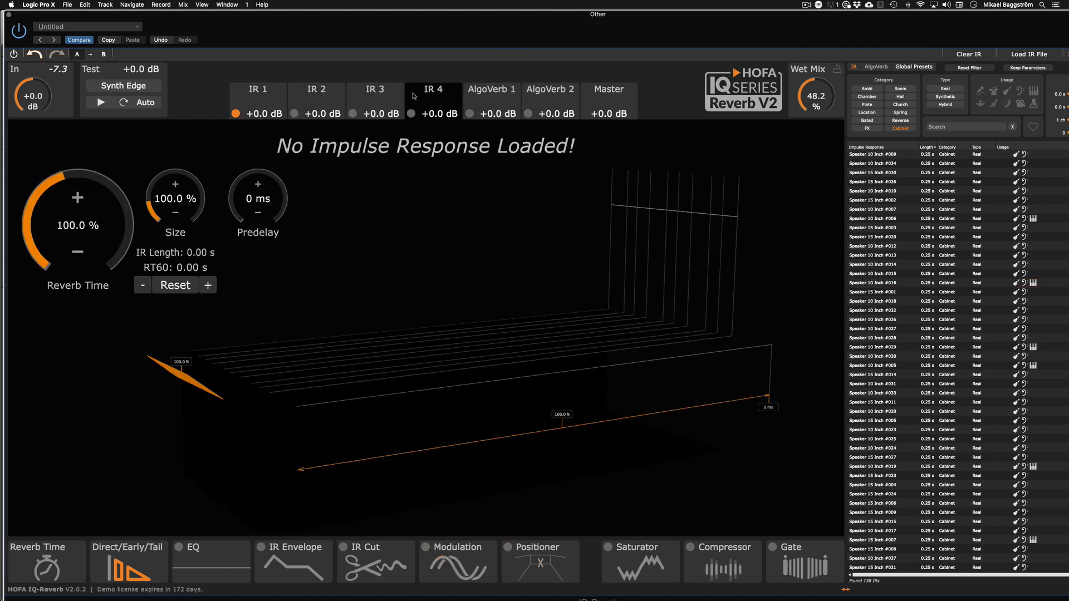
left_click(368, 96)
left_click(315, 96)
left_click(265, 97)
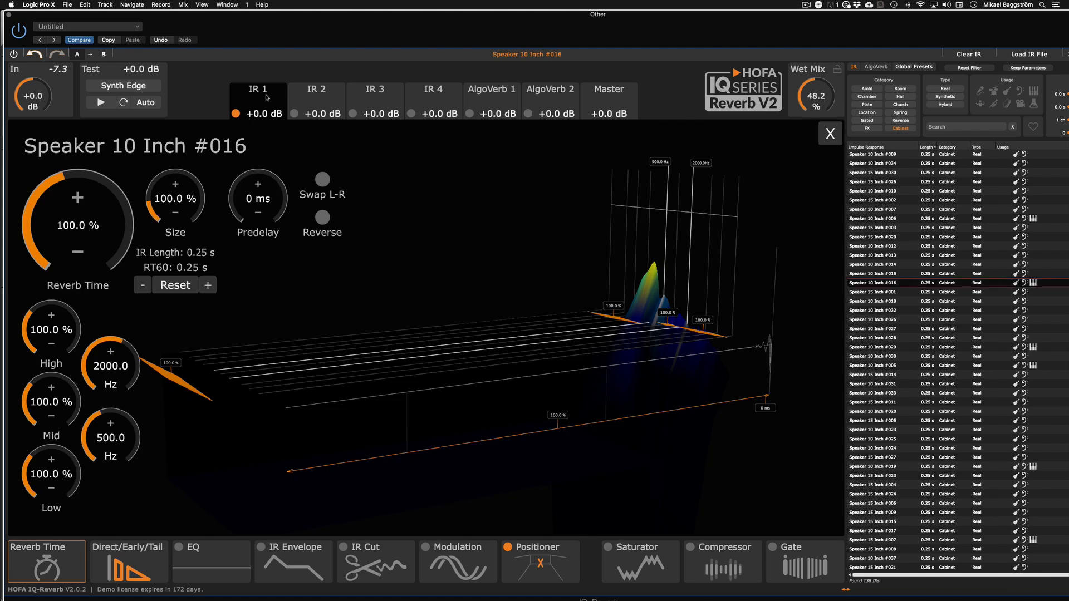